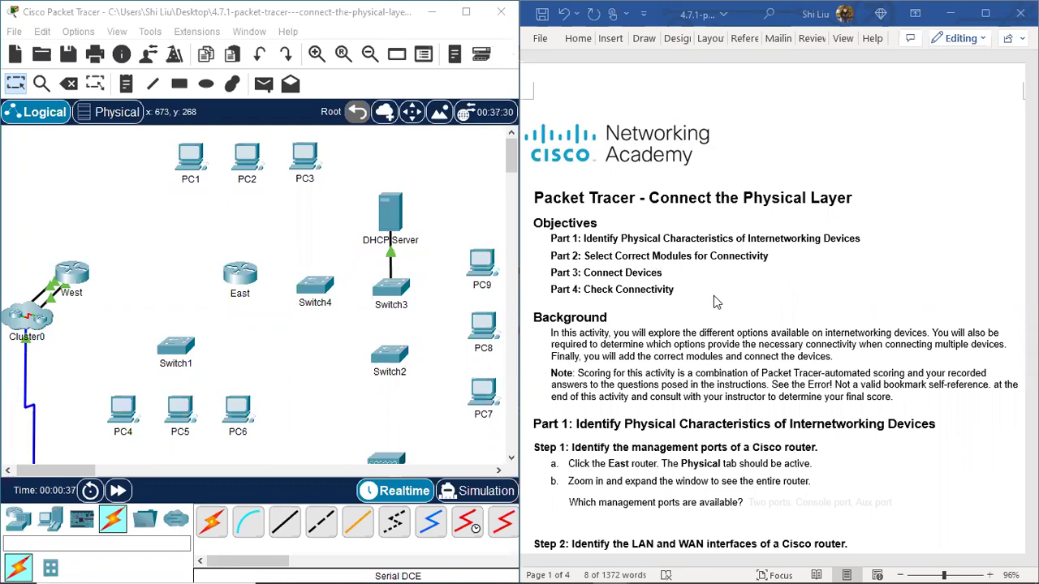
Open the East router's physical device view and enlarge it to examine the management ports on its rear panel.
scroll(718, 295, down, 2)
scroll(717, 296, down, 2)
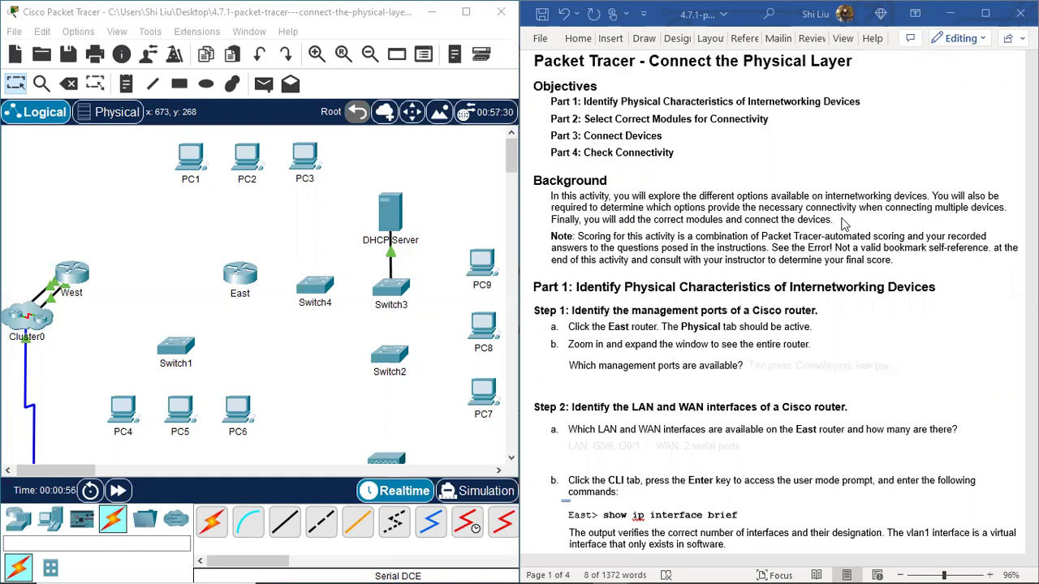
scroll(844, 224, down, 1)
scroll(844, 224, down, 4)
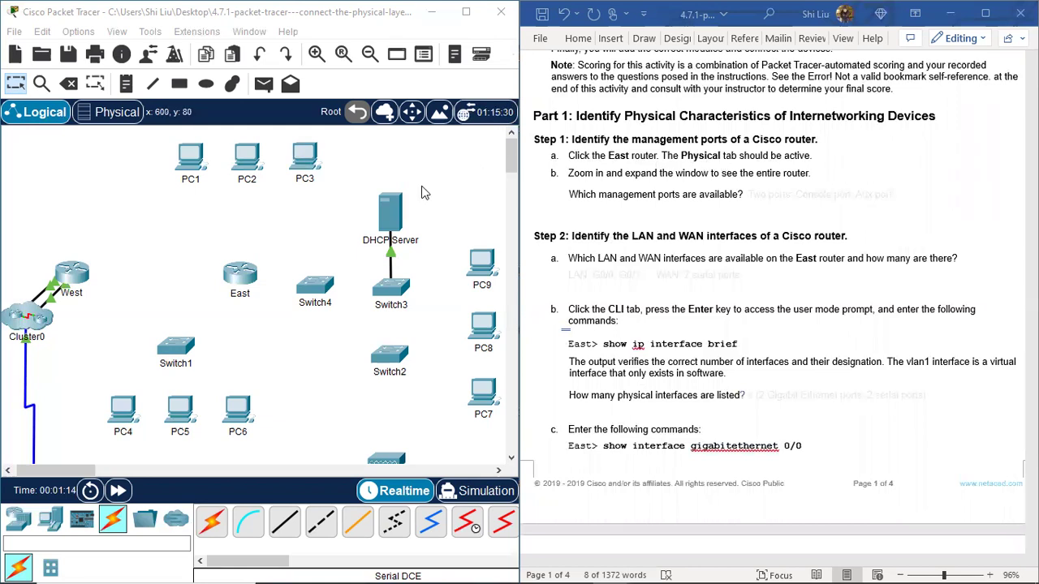
click(240, 280)
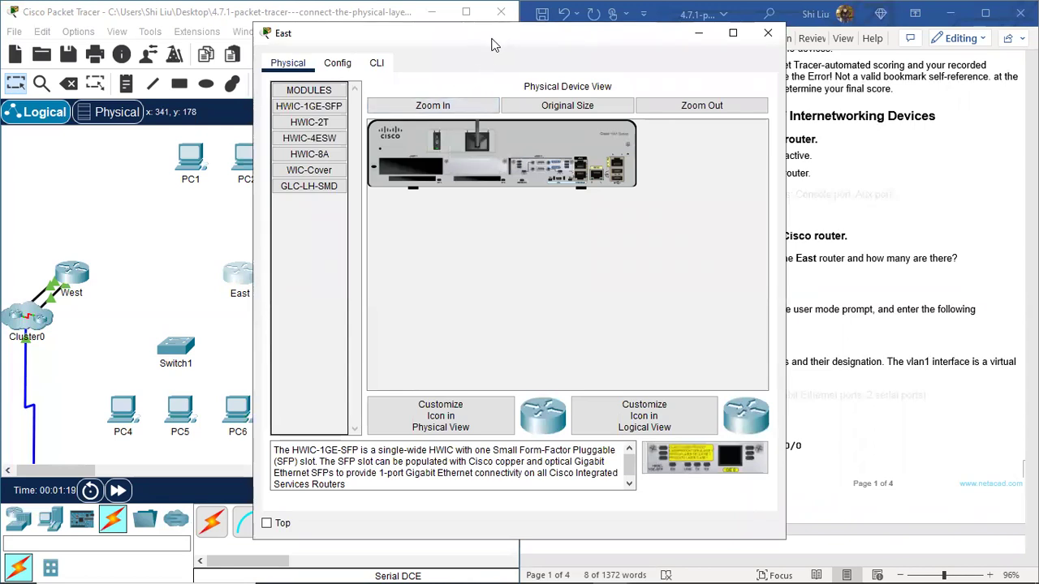
drag(491, 45, 242, 42)
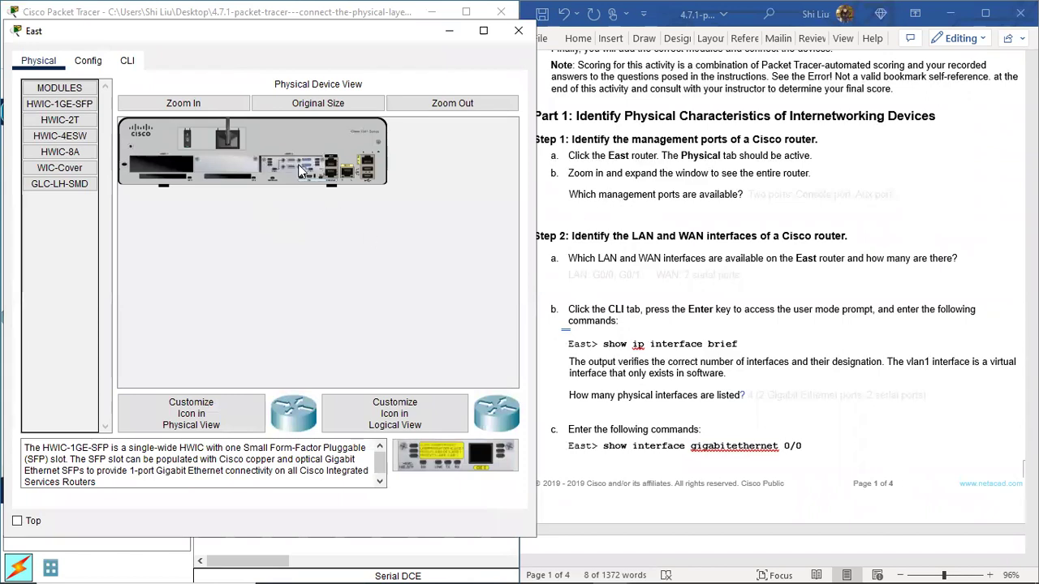
click(221, 107)
drag(256, 384, 354, 383)
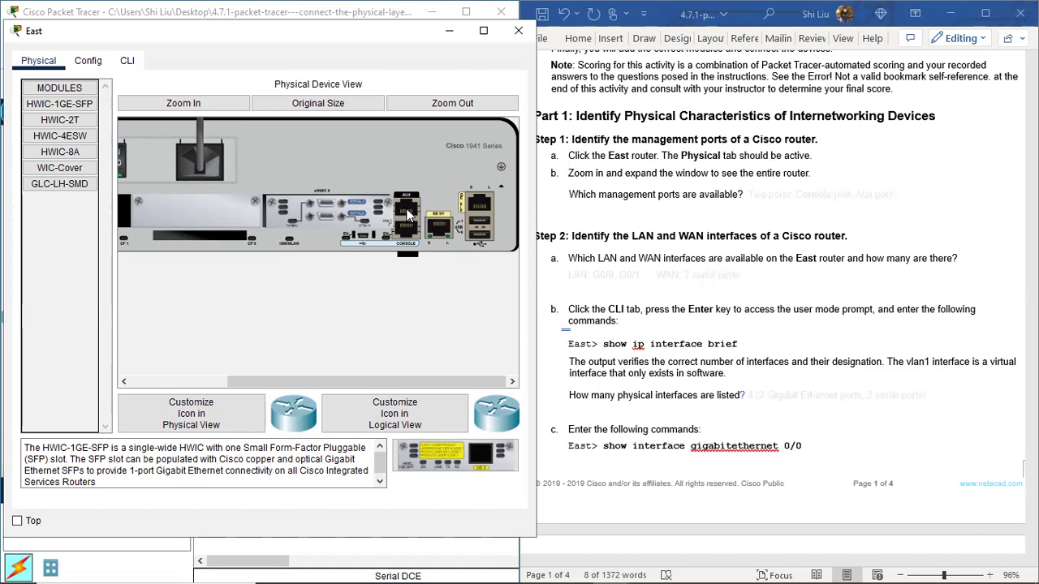
Reveal the hidden answer to the management ports question in the instructions by changing its font color to blue.
click(753, 196)
drag(753, 197, 891, 193)
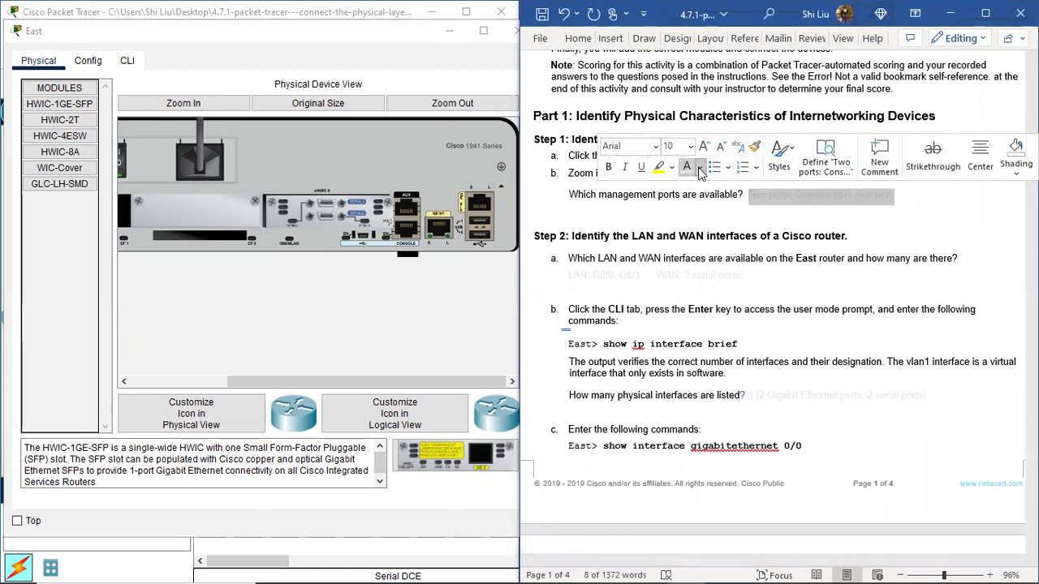
click(701, 168)
click(734, 228)
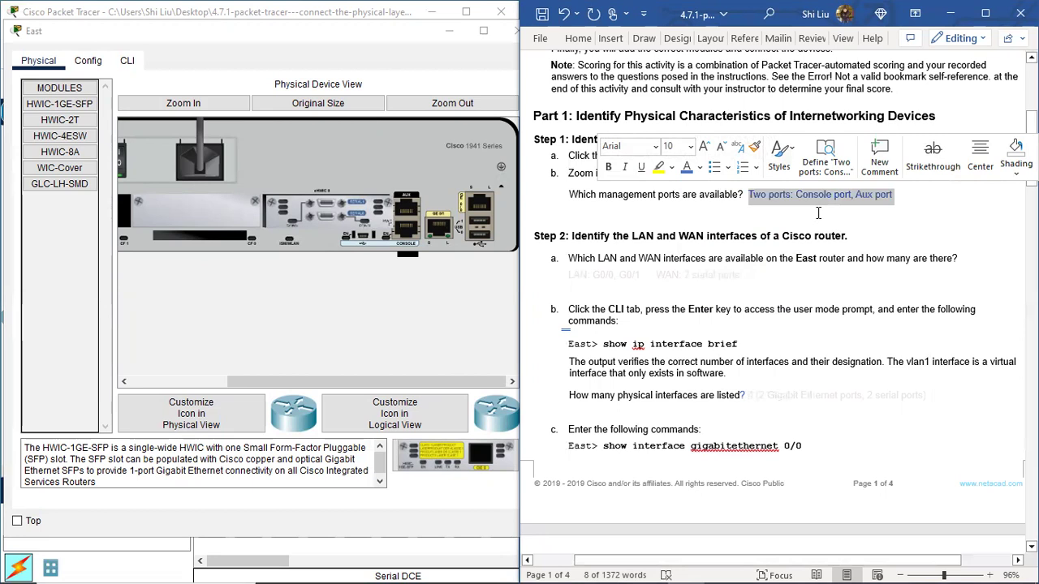
click(818, 212)
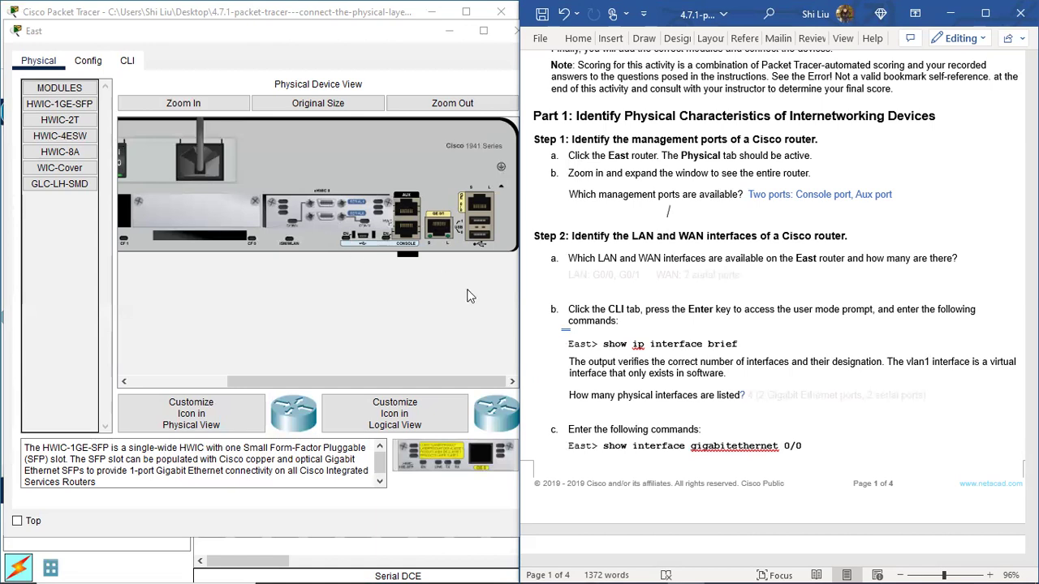
Access the user mode prompt in the East router's command line and run "show ip interface brief".
scroll(703, 308, down, 3)
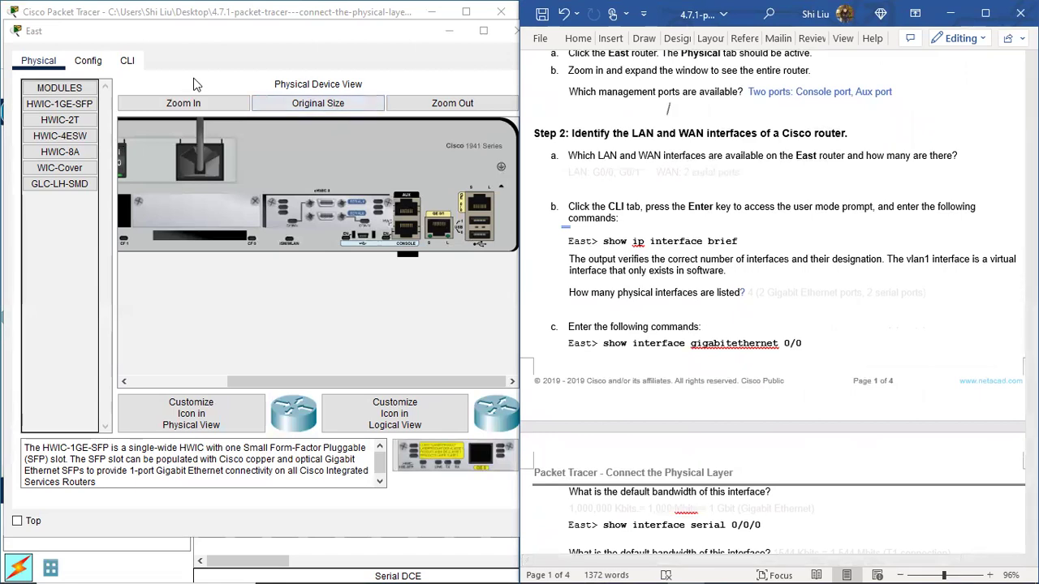
click(128, 60)
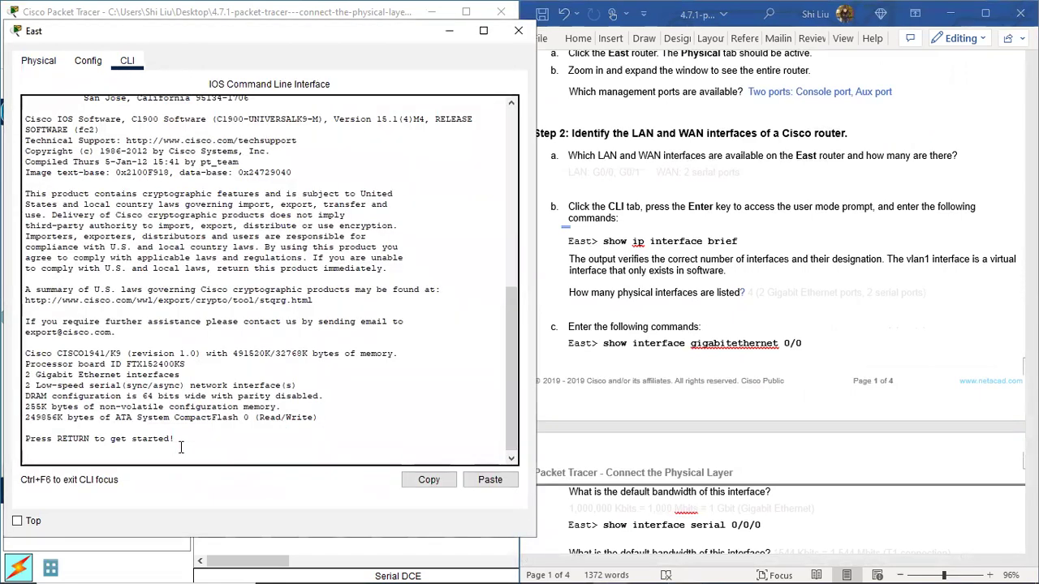
key(Return)
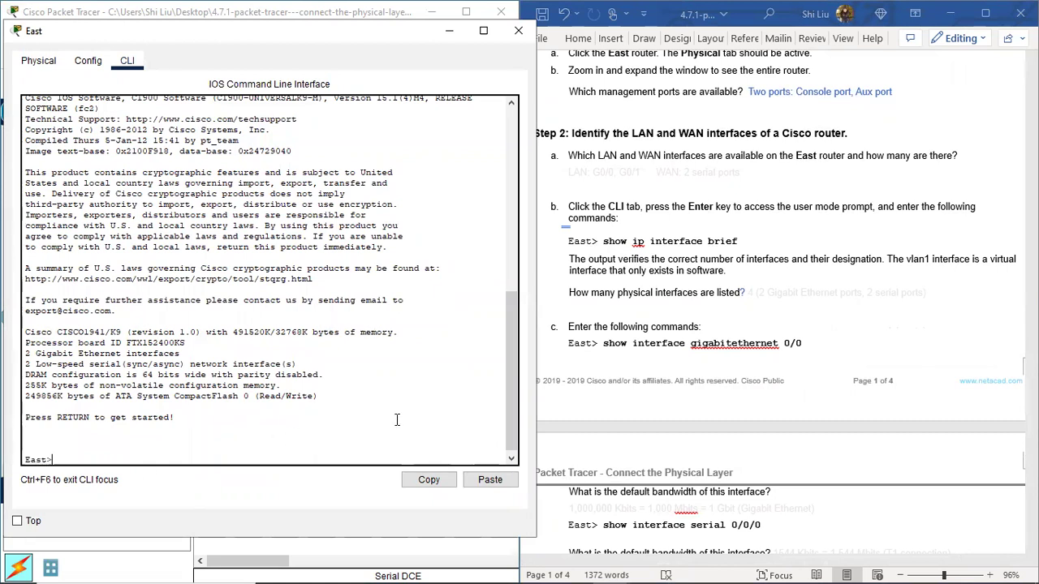
text(show ip )
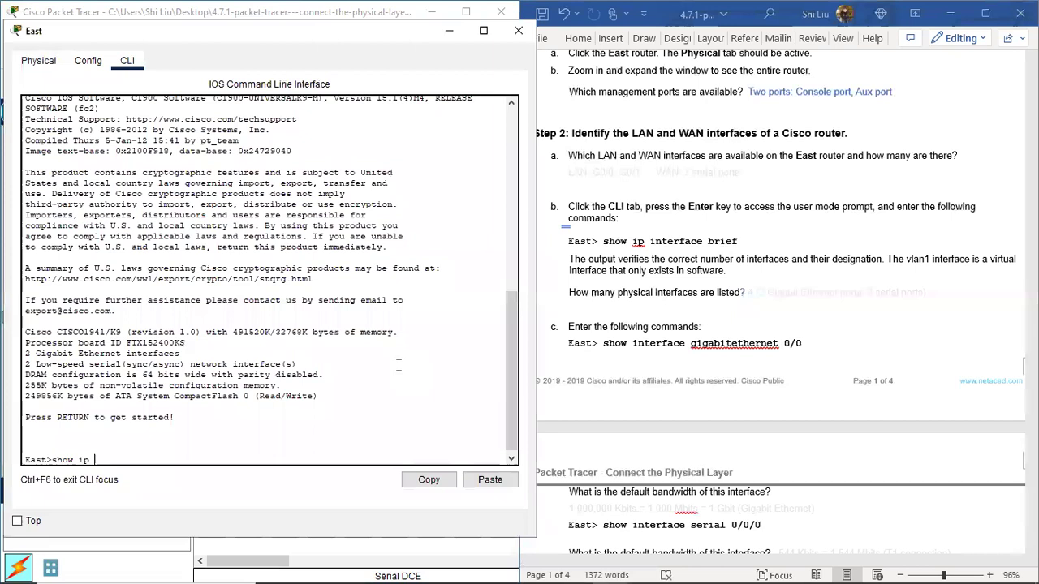
text(interface)
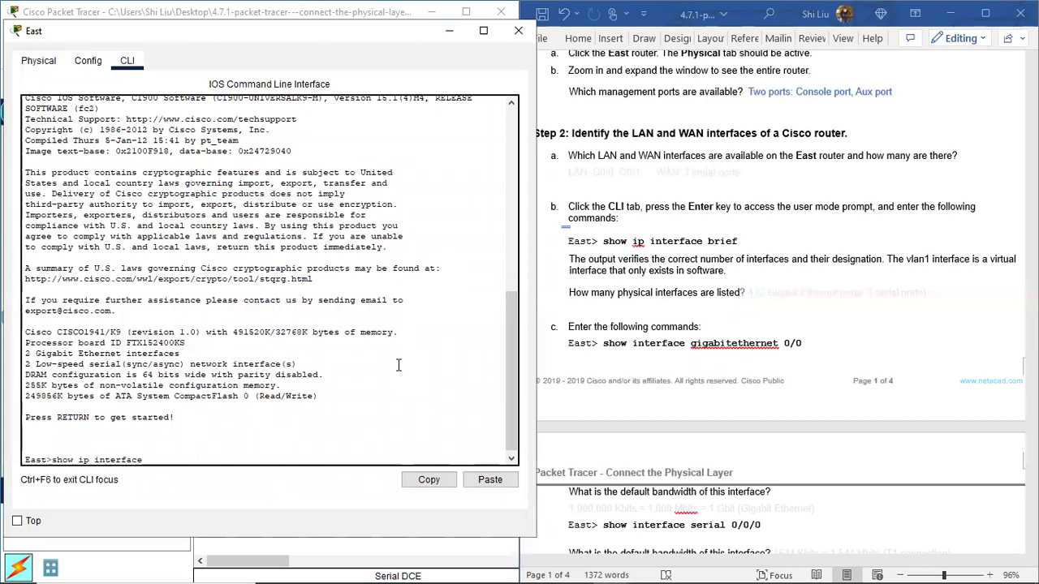
text( brief)
key(Return)
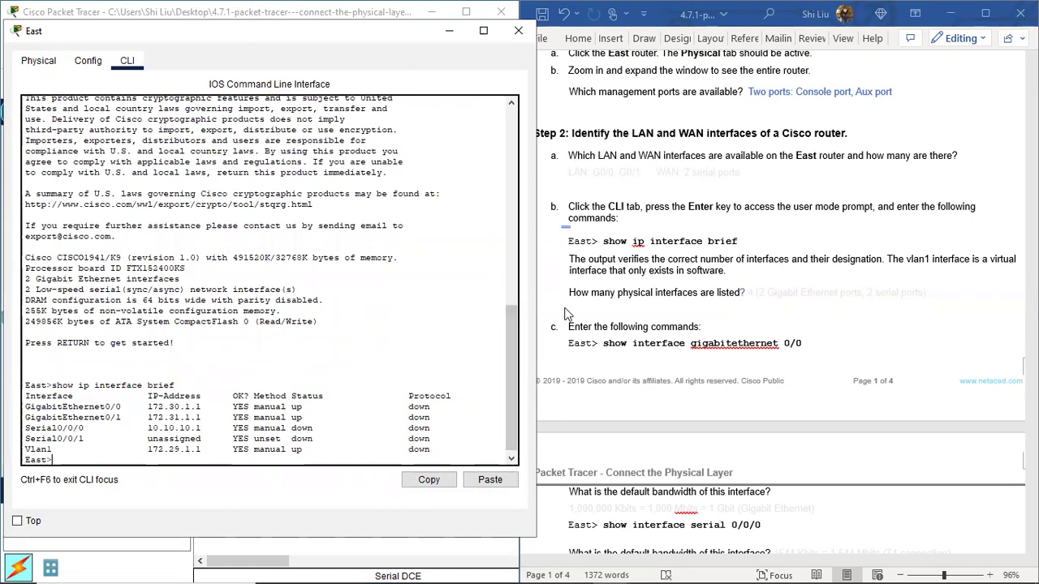
Examine the Vlan1, GigabitEthernet and Serial entries in the interface brief output, highlighting each group.
key(Return)
key(Return)
key(Return)
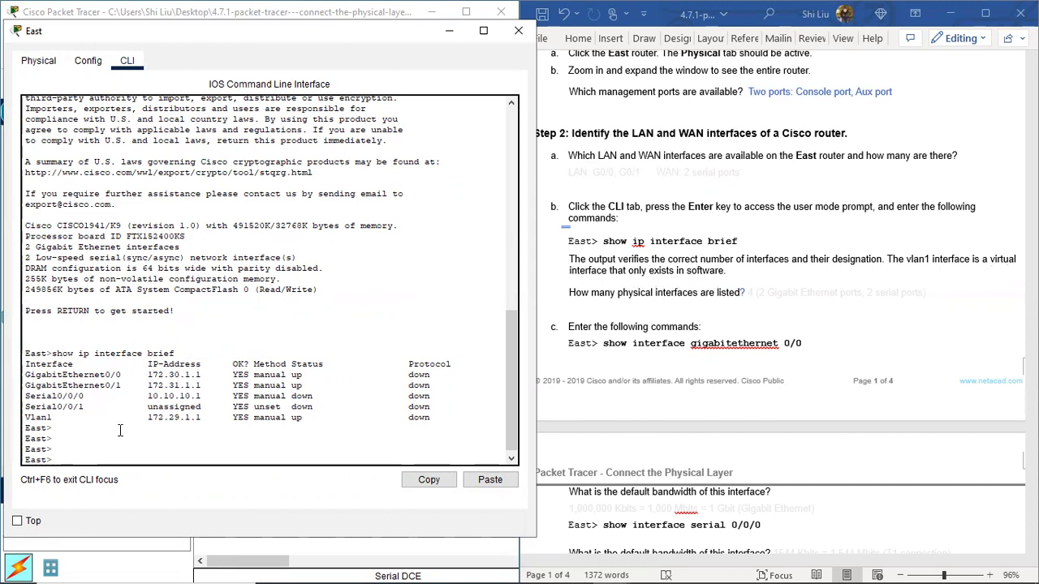
drag(23, 417, 132, 418)
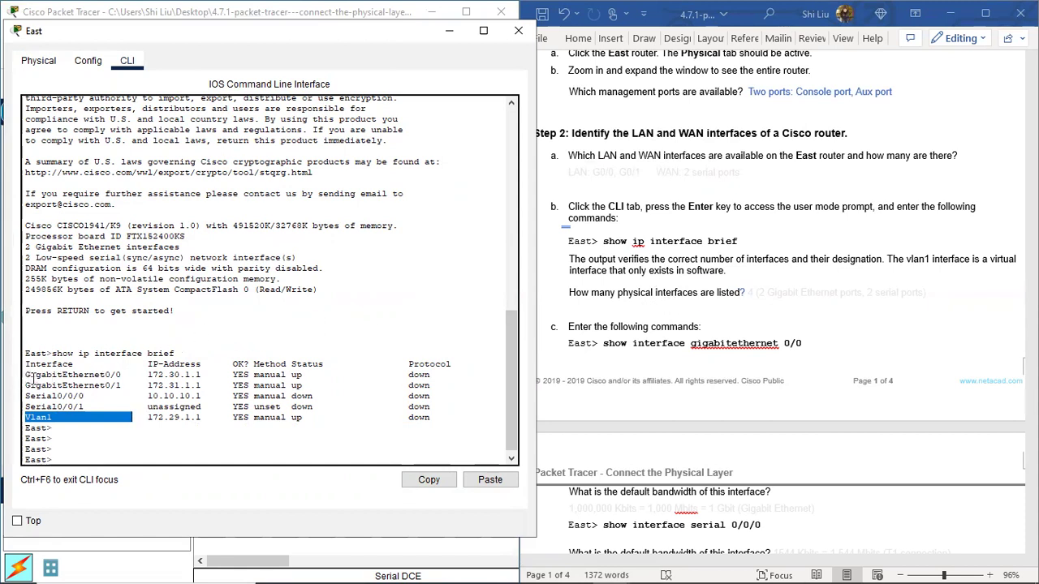
drag(25, 379, 124, 386)
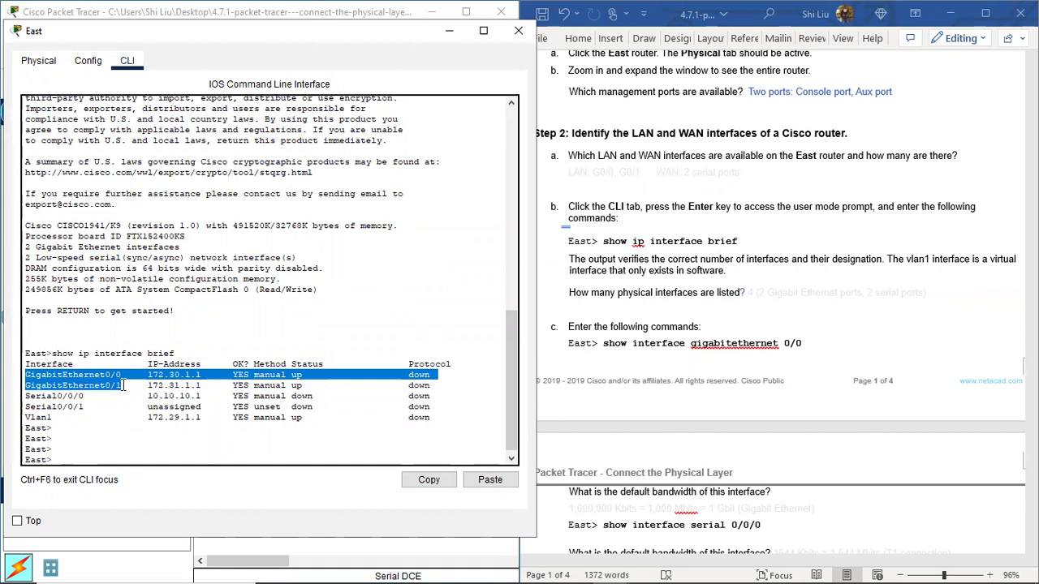
drag(26, 395, 92, 405)
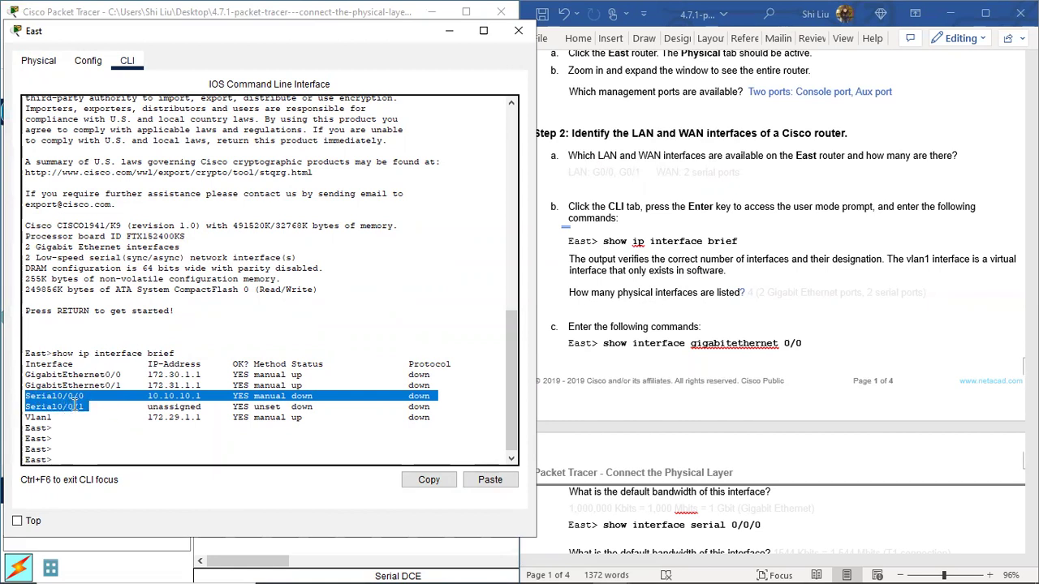
Color the hidden answers to the physical interface count and the LAN and WAN interfaces questions blue.
click(751, 292)
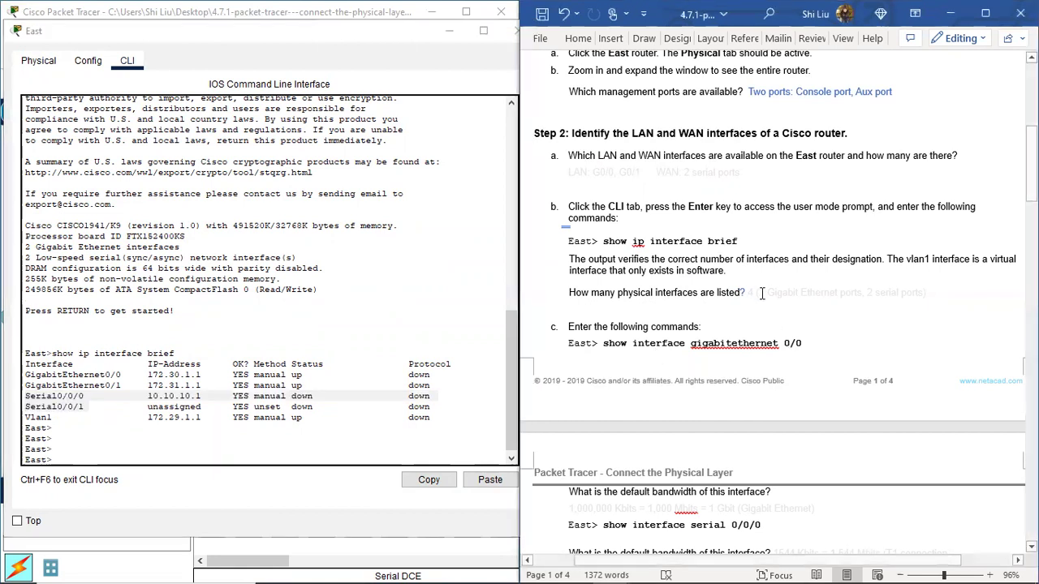
drag(751, 292, 930, 288)
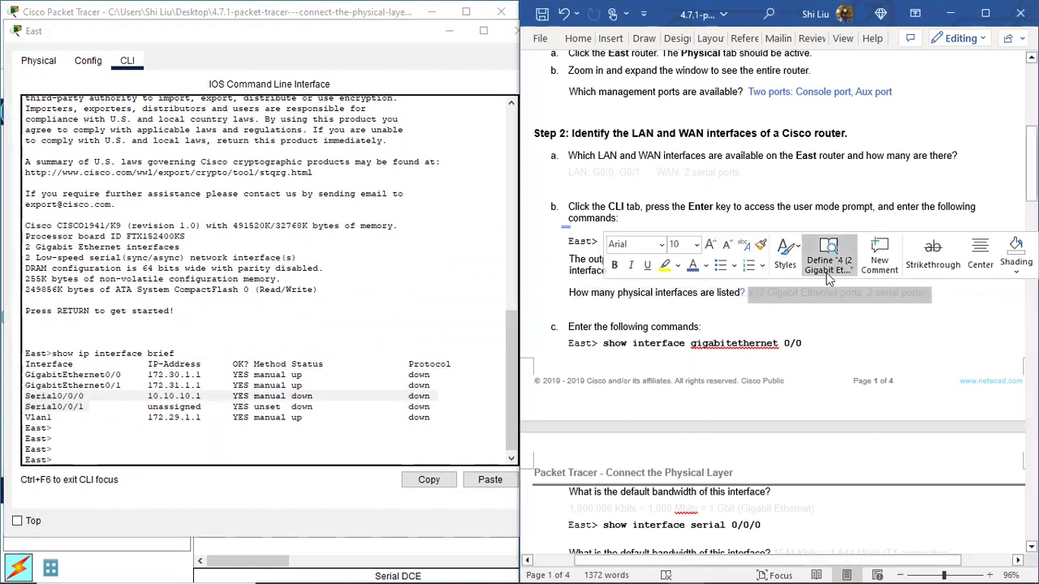
click(692, 265)
click(712, 294)
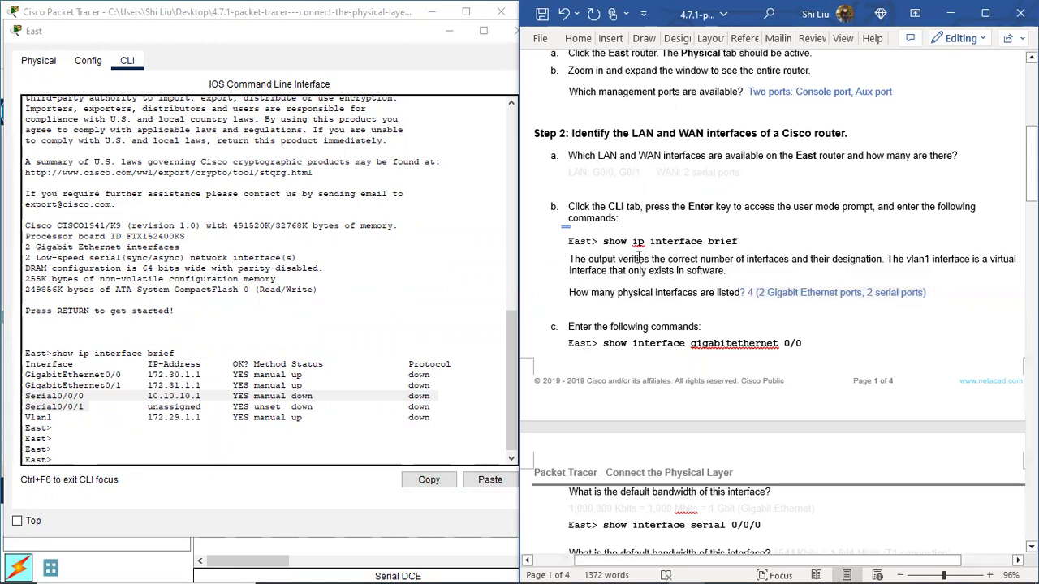
drag(569, 173, 745, 174)
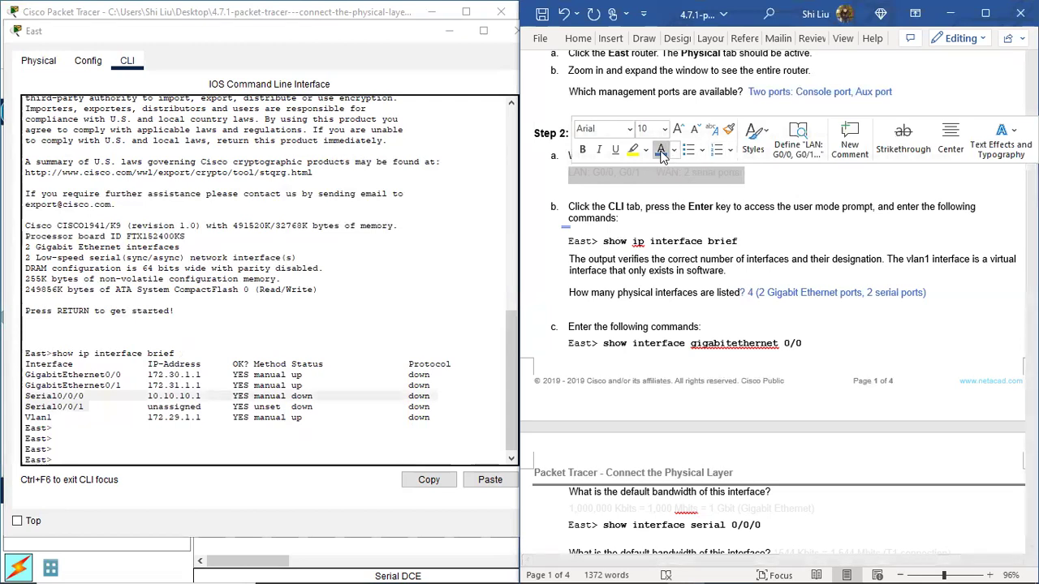
click(661, 149)
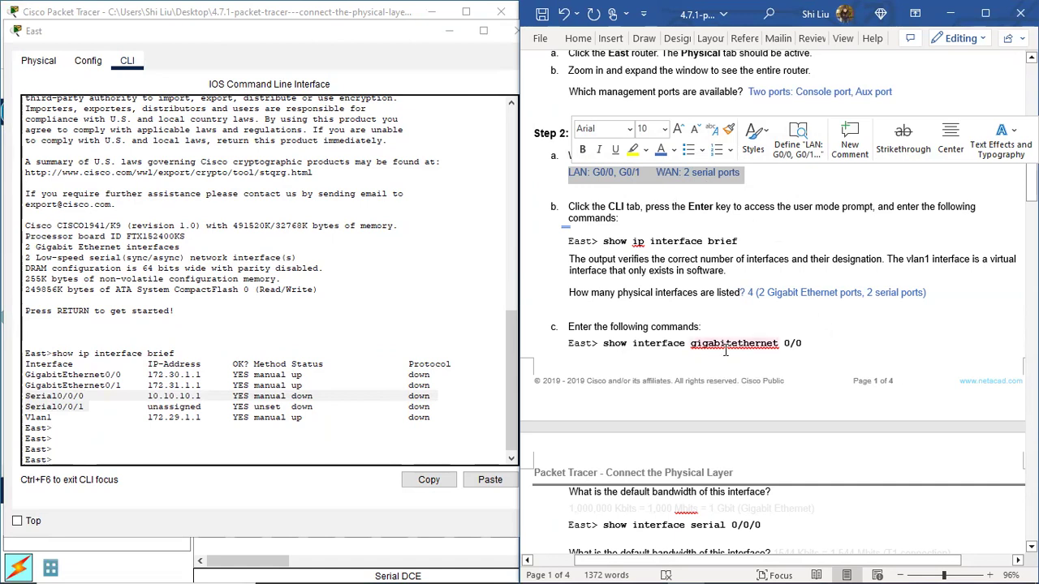
Run "show interface g0/0" at the East router's user mode prompt.
scroll(730, 349, down, 3)
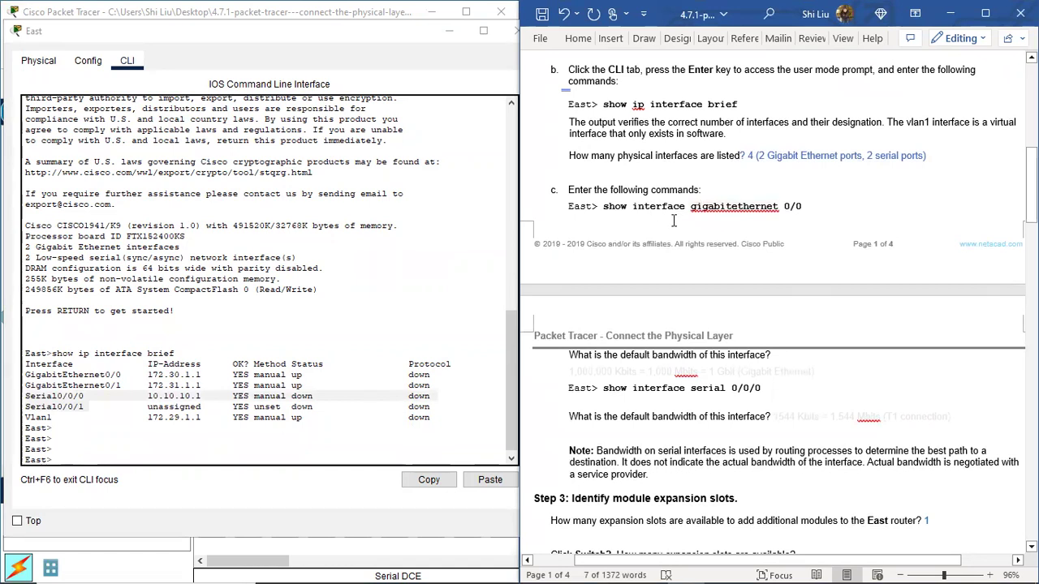
click(143, 451)
click(140, 448)
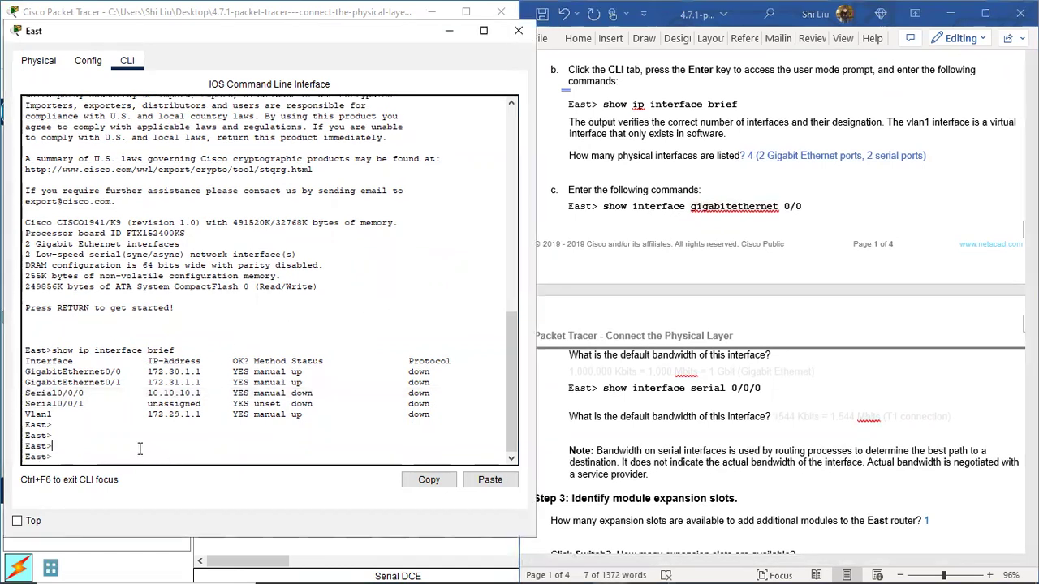
key(Return)
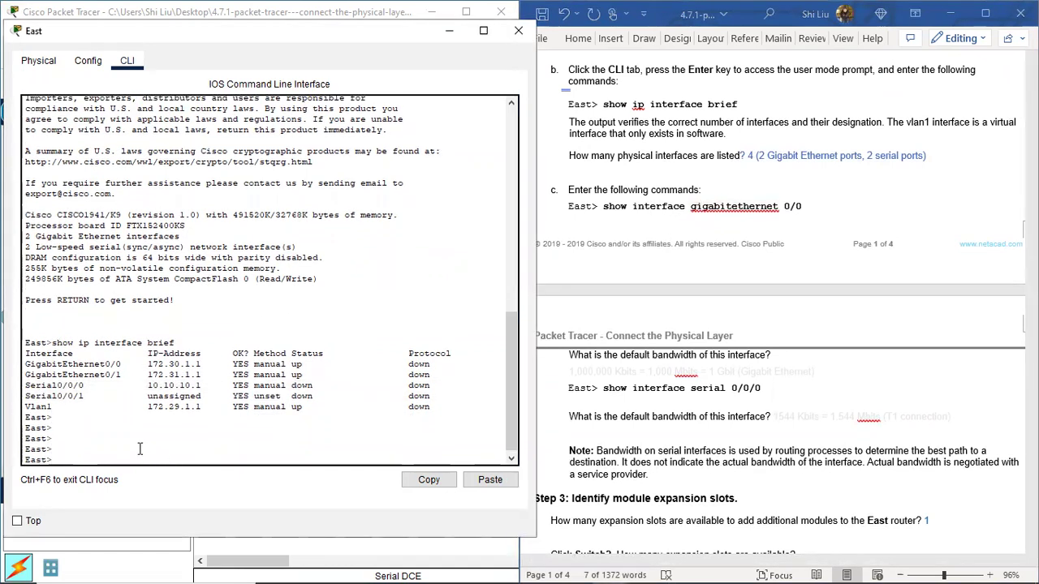
text(show interface g0/0)
key(Return)
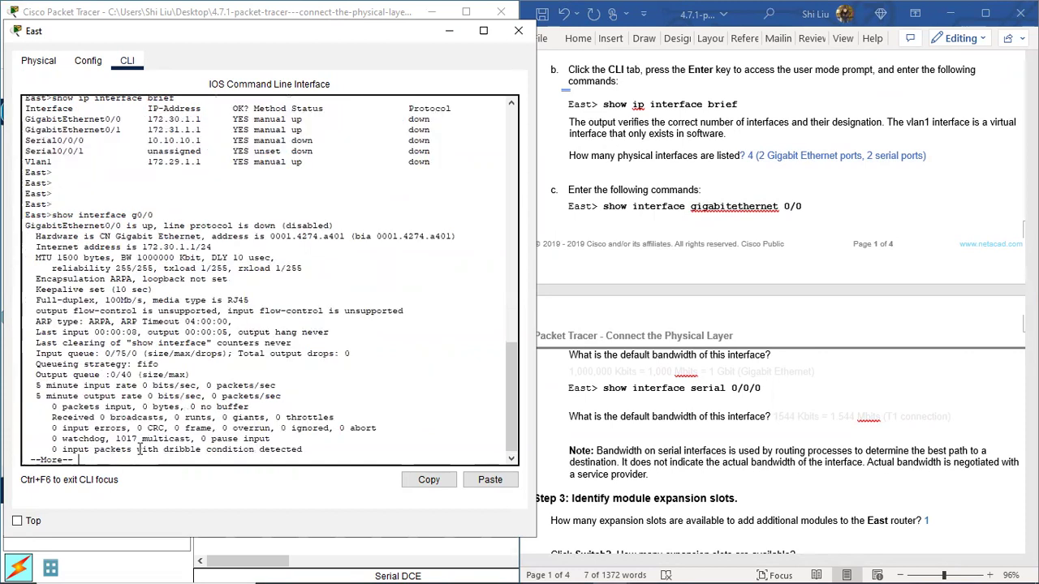
Examine the bandwidth (BW) value in the g0/0 interface output against the default bandwidth question.
scroll(645, 309, down, 2)
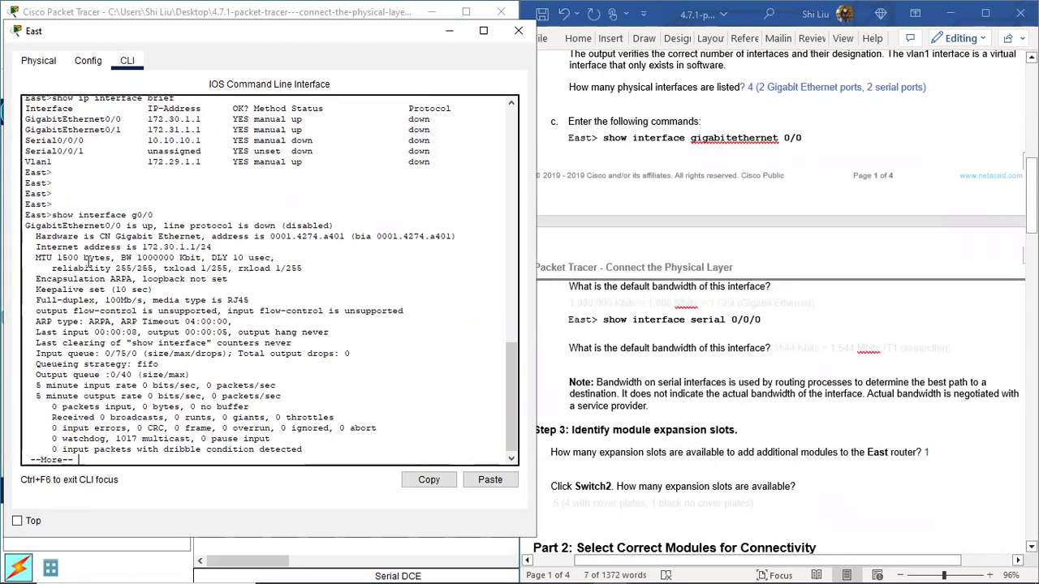
drag(94, 215, 155, 216)
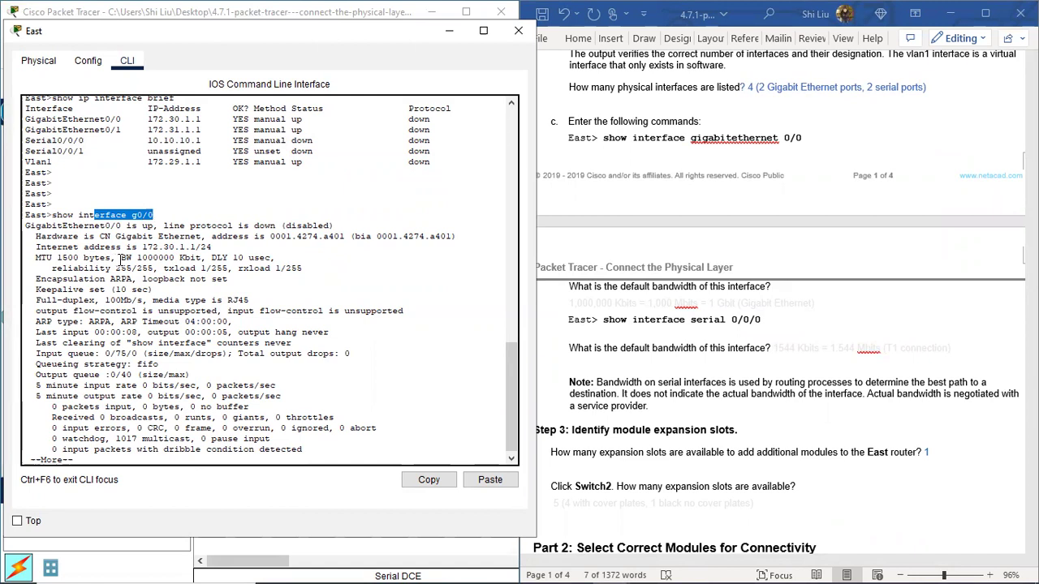
drag(121, 258, 131, 260)
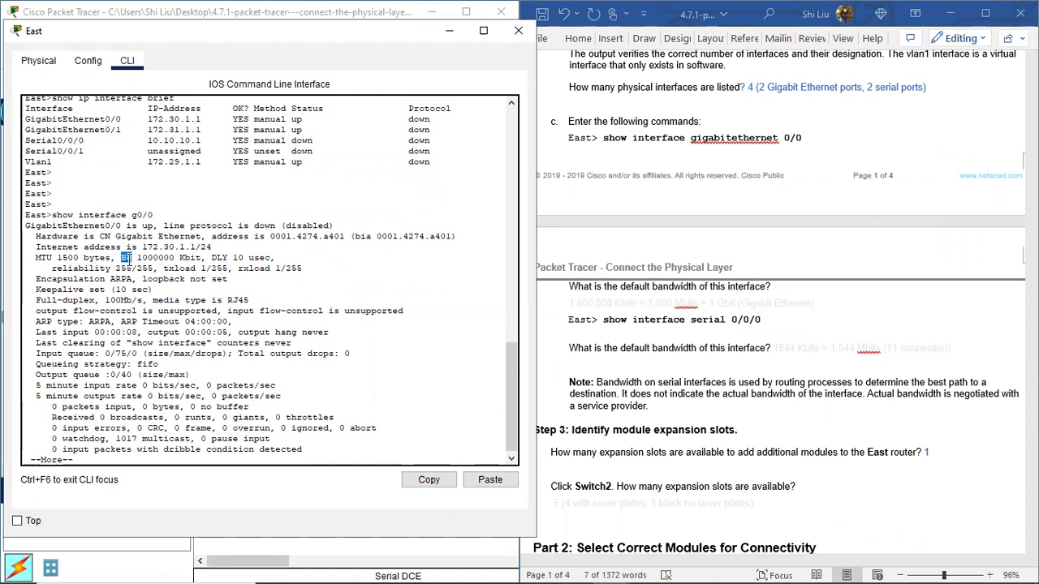
click(136, 258)
drag(137, 258, 172, 259)
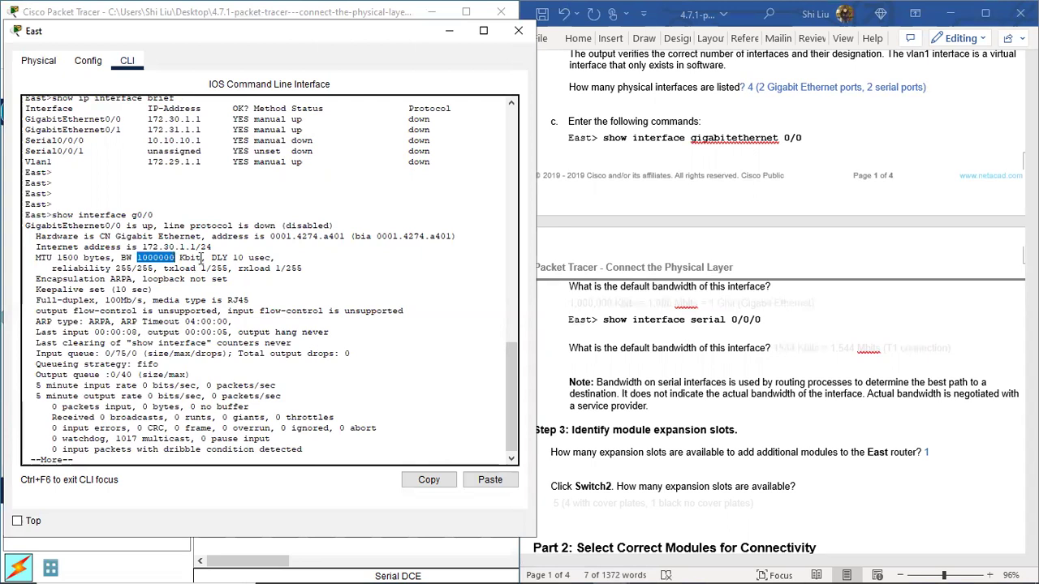
double_click(126, 257)
drag(155, 214, 132, 214)
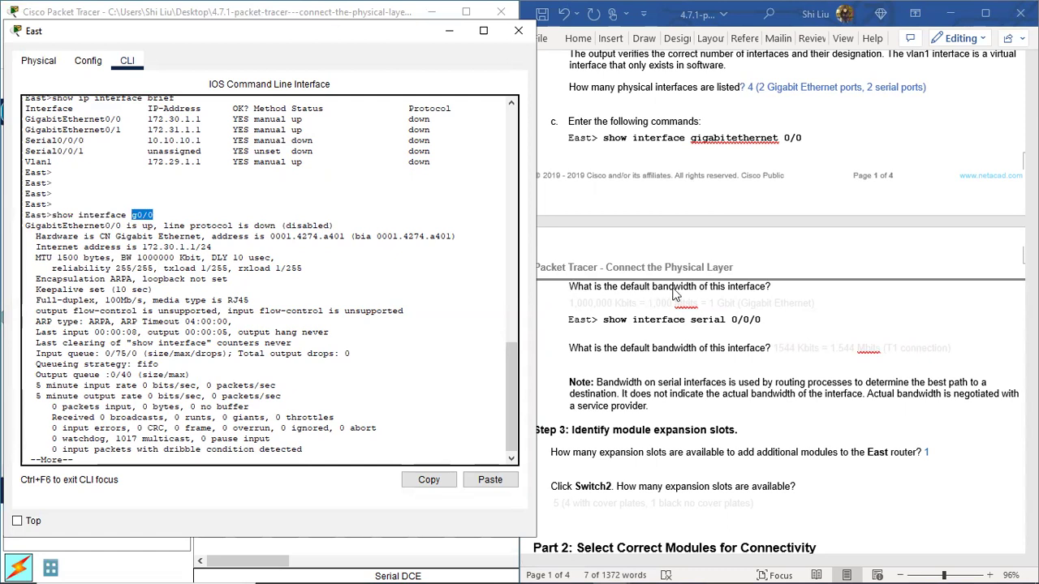
Color the hidden default bandwidth answer for the gigabitethernet 0/0 interface blue in the instructions.
click(590, 307)
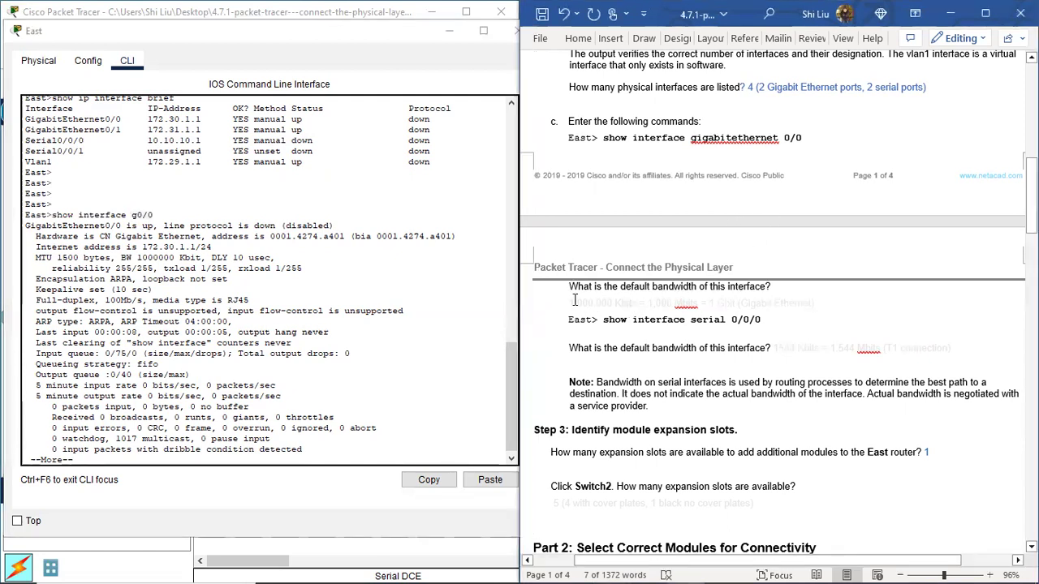
drag(569, 303, 841, 298)
click(644, 276)
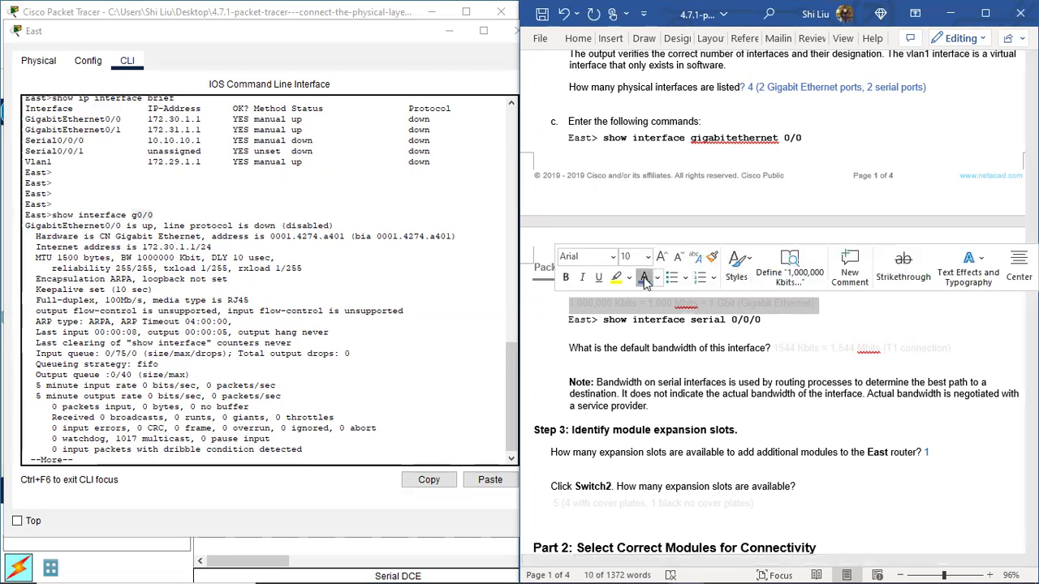
click(613, 341)
scroll(612, 341, down, 2)
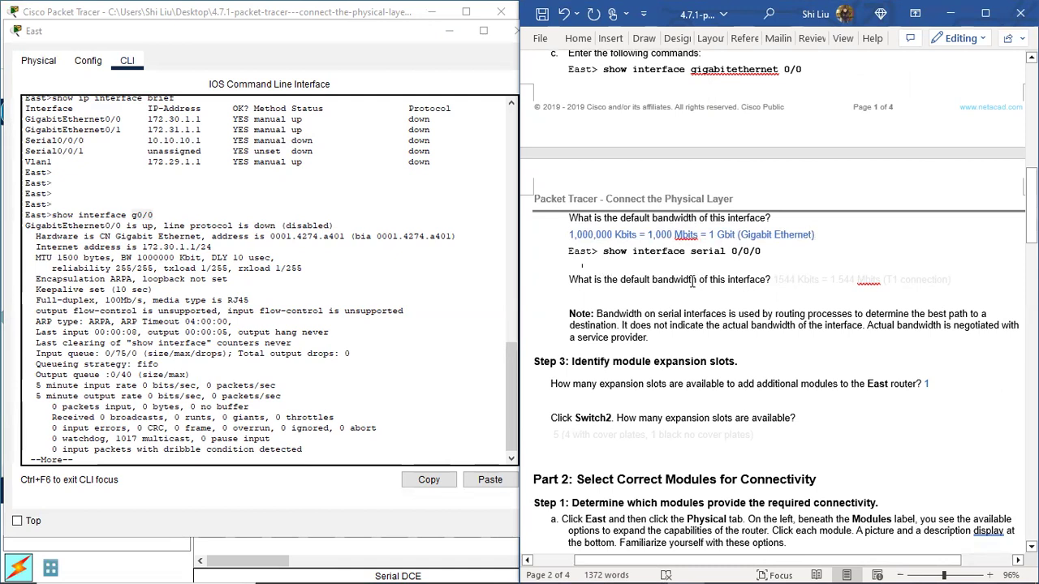
Page through the remaining g0/0 output and run "show interface s0/0/0" at the East router's prompt.
scroll(692, 279, down, 2)
drag(302, 449, 149, 451)
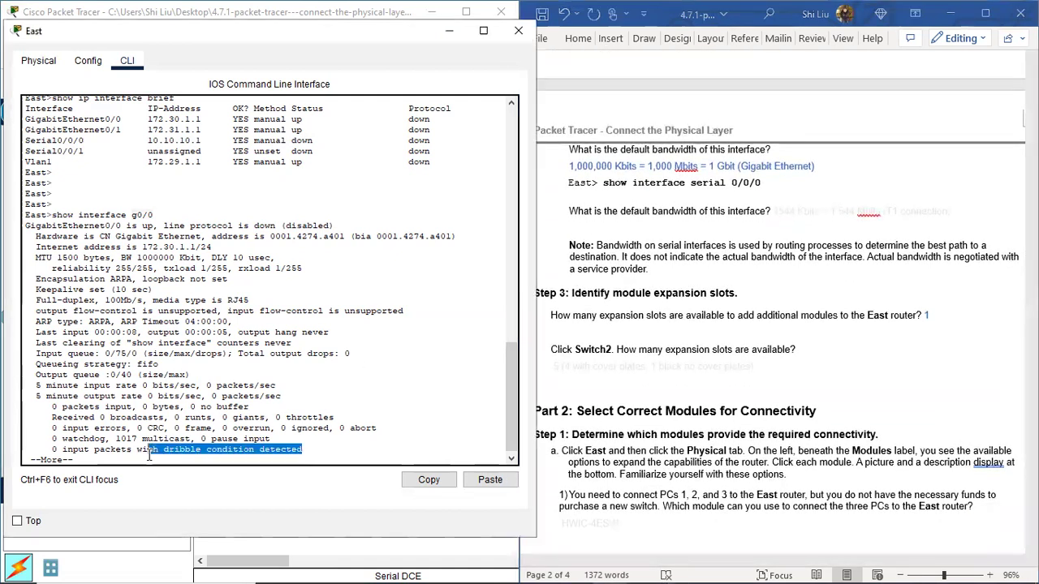
key(space)
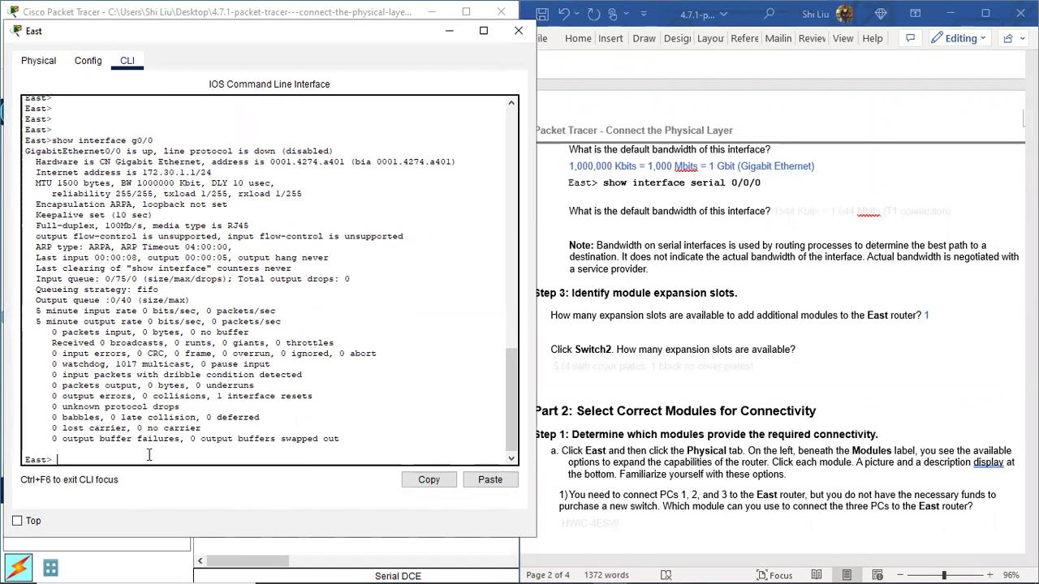
text(sh)
text(show)
text( interface )
text(s0/0/0)
key(Return)
key(space)
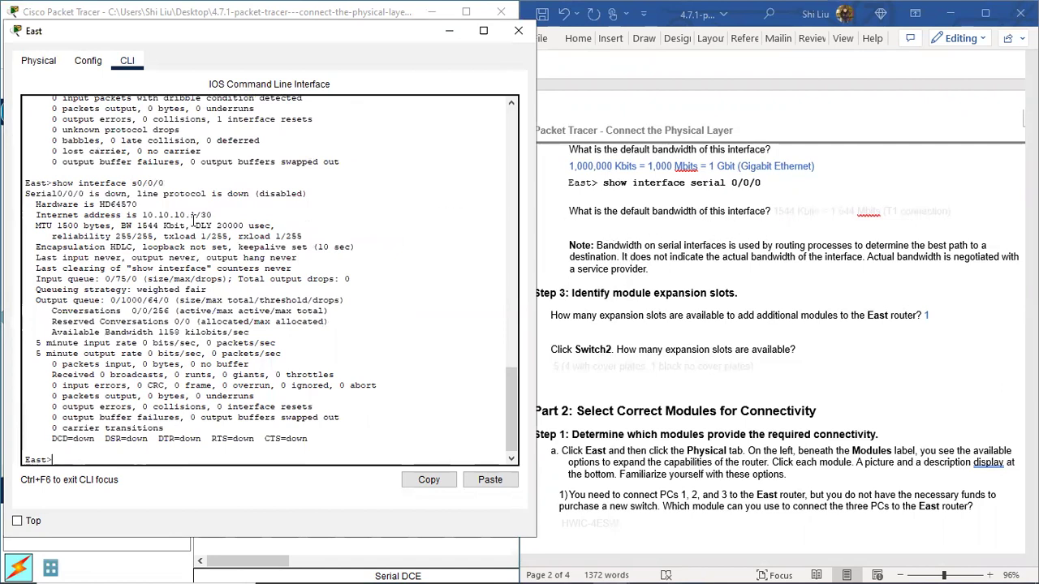
Check the BW value in the s0/0/0 output and color the hidden default bandwidth answer for serial 0/0/0 blue.
drag(111, 184, 184, 187)
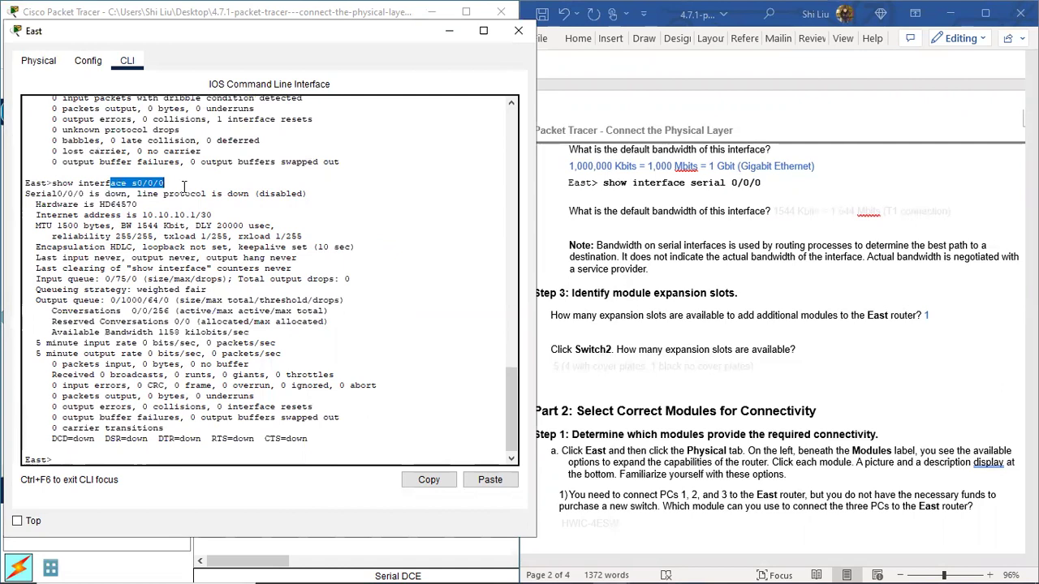
drag(118, 227, 132, 226)
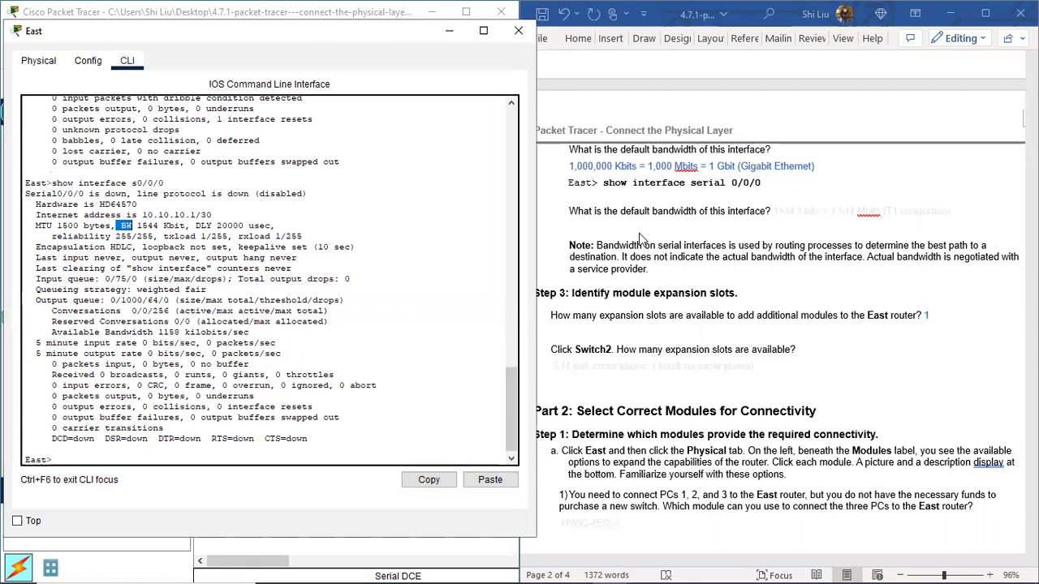
click(776, 224)
drag(773, 211, 963, 216)
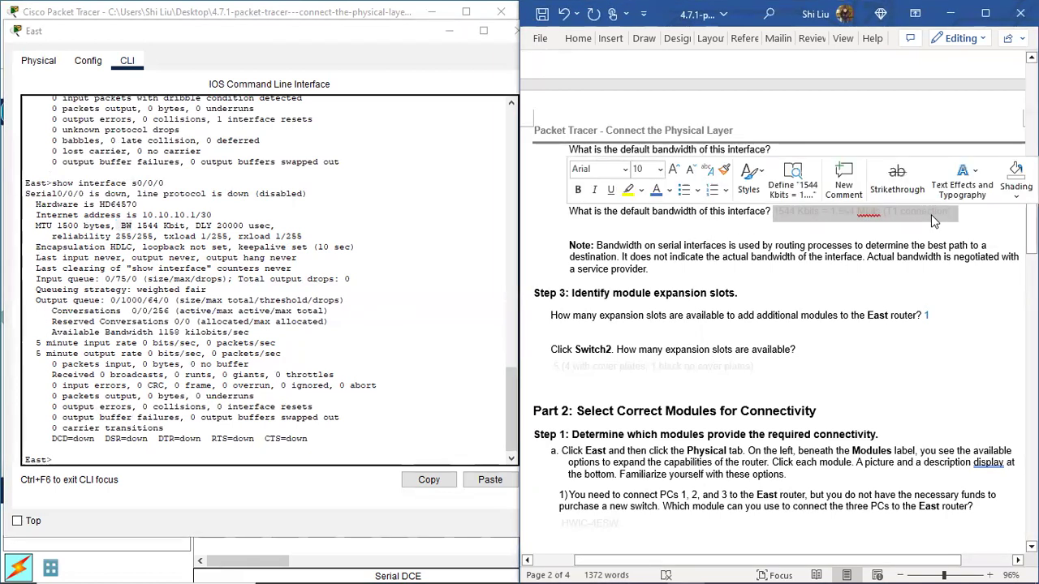
click(657, 191)
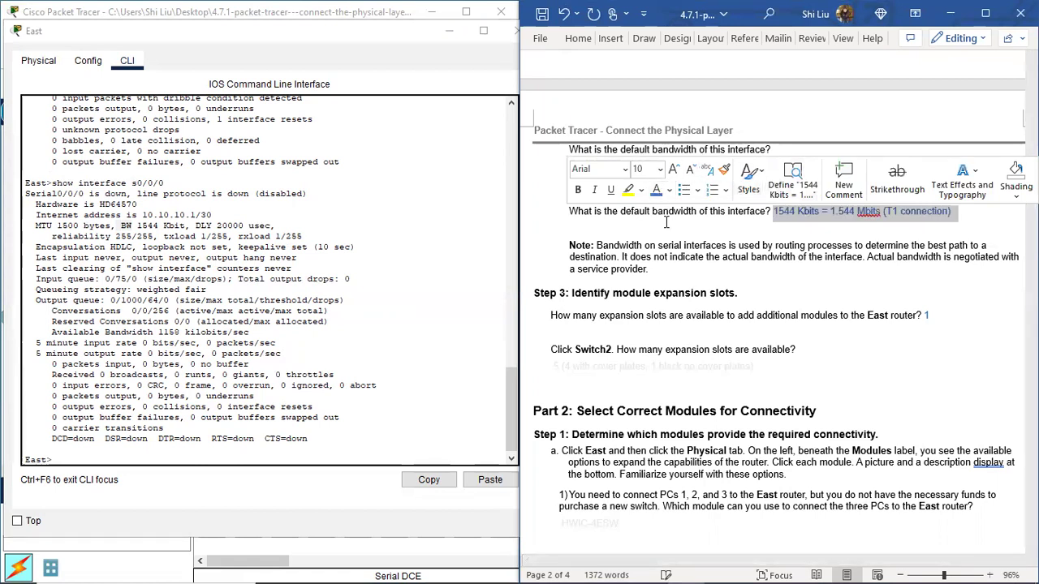
click(705, 258)
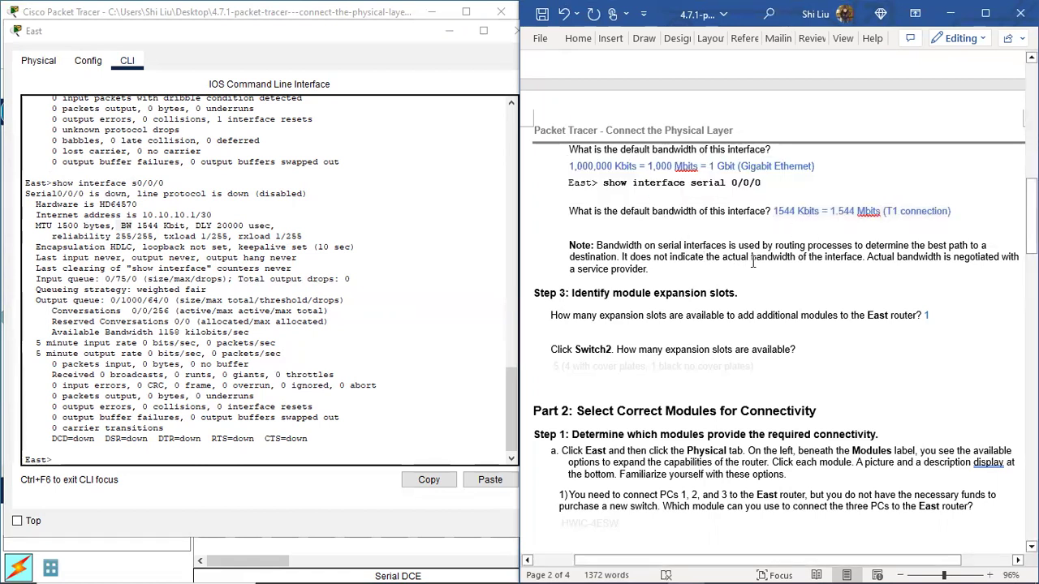
Examine the East router's physical view at original size against the question about expansion slots for additional modules.
scroll(754, 261, down, 2)
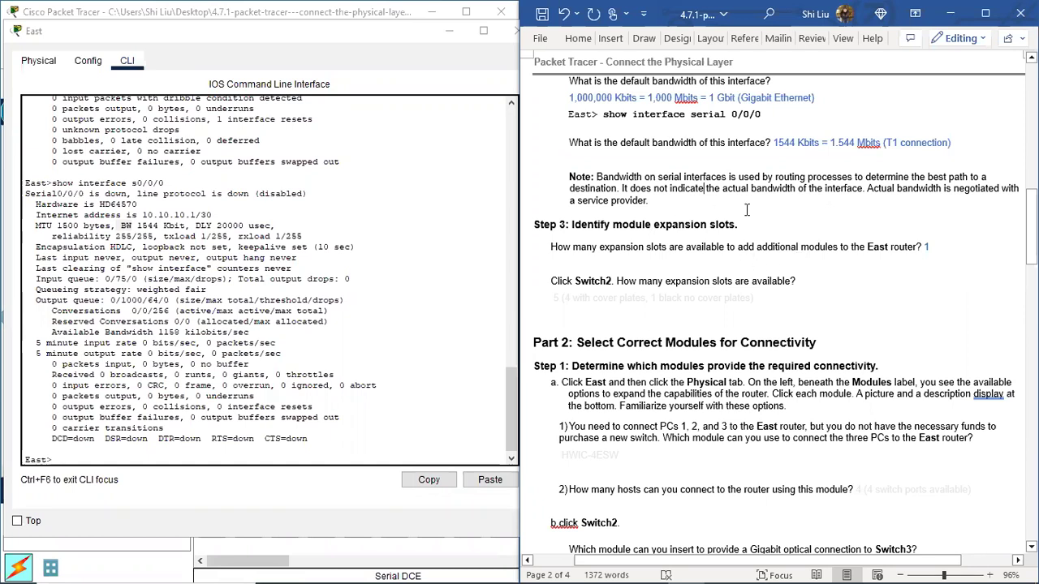
scroll(747, 210, down, 2)
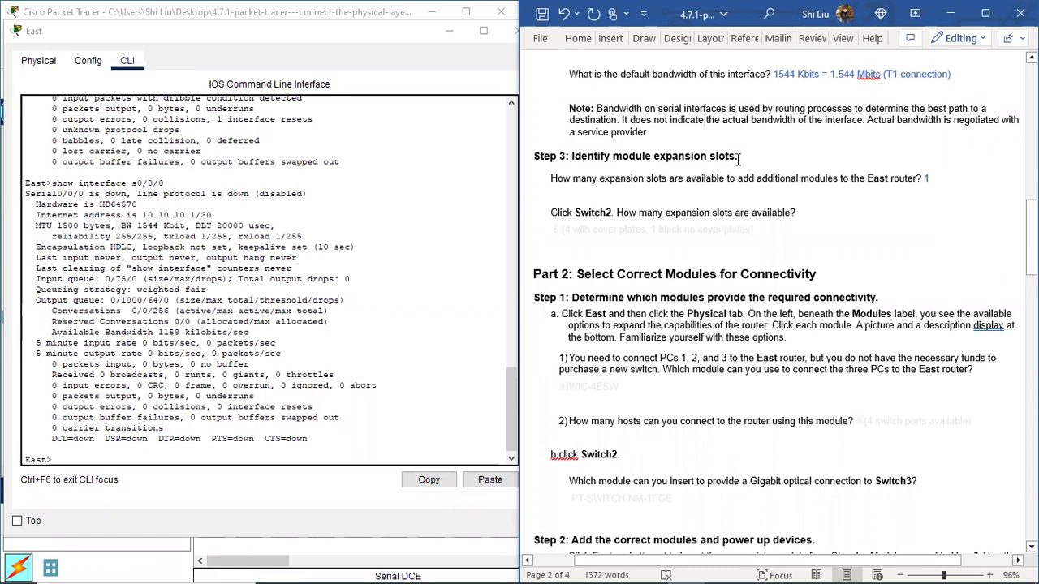
drag(557, 177, 669, 180)
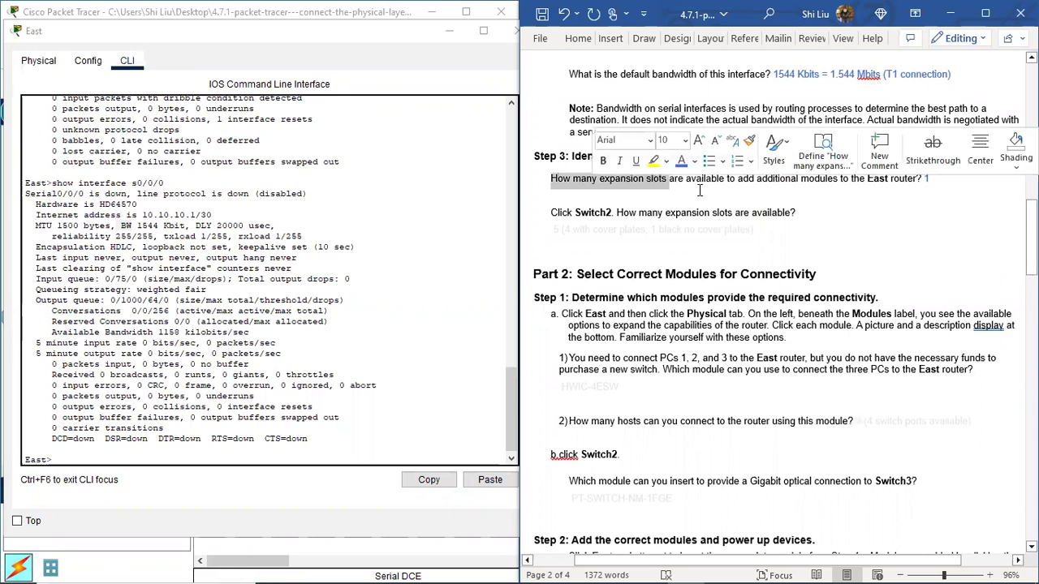
click(750, 194)
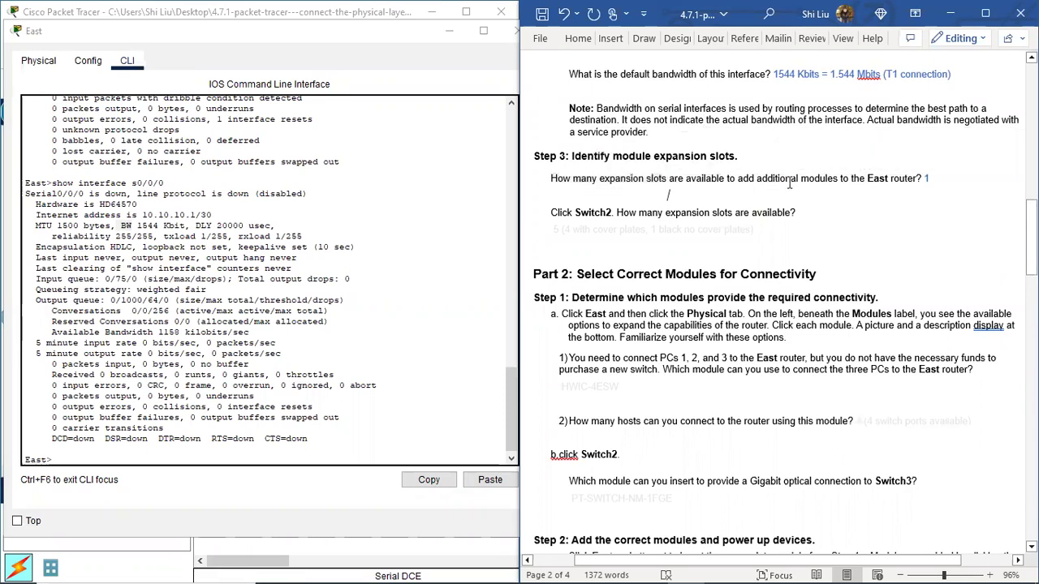
click(836, 179)
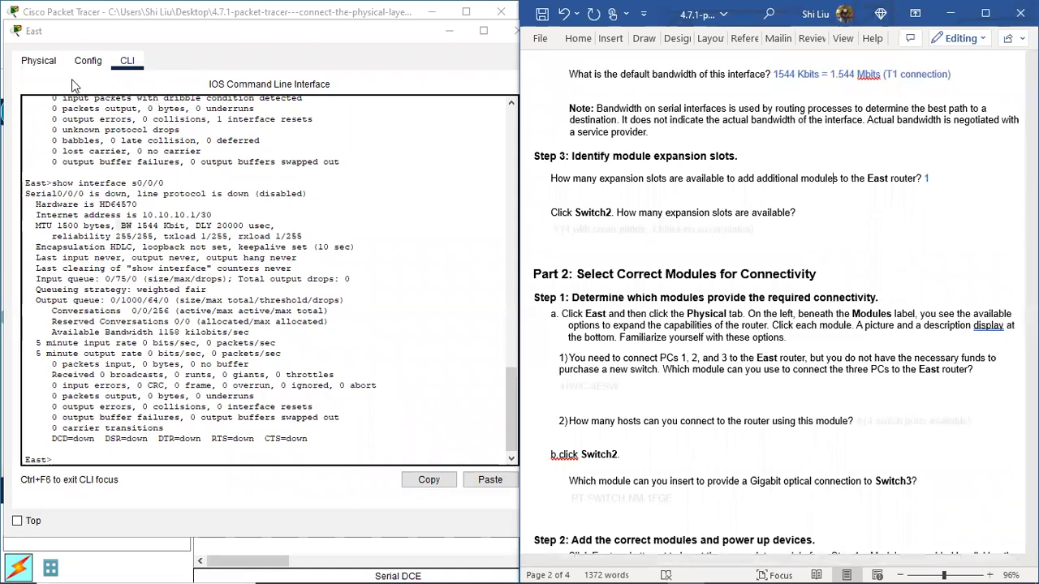
click(36, 69)
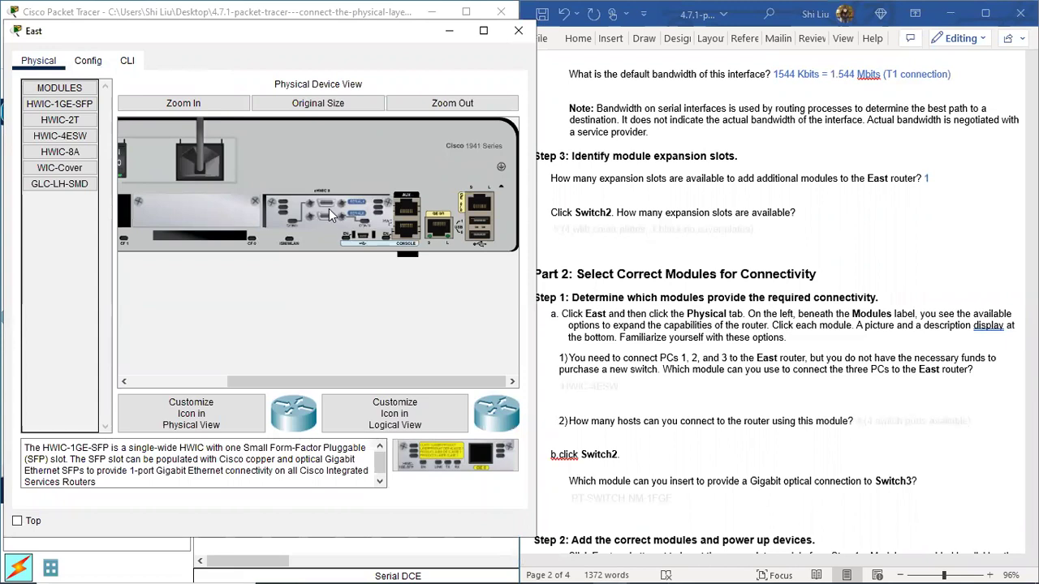
click(402, 103)
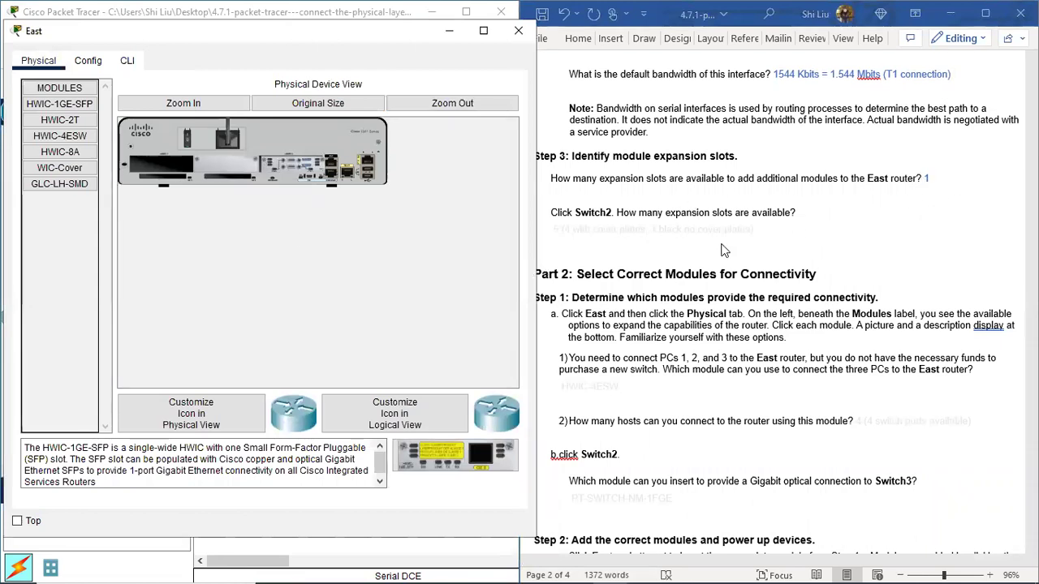
Close the East window and open Switch2's physical view beside the instructions to examine its expansion slots.
scroll(595, 212, down, 1)
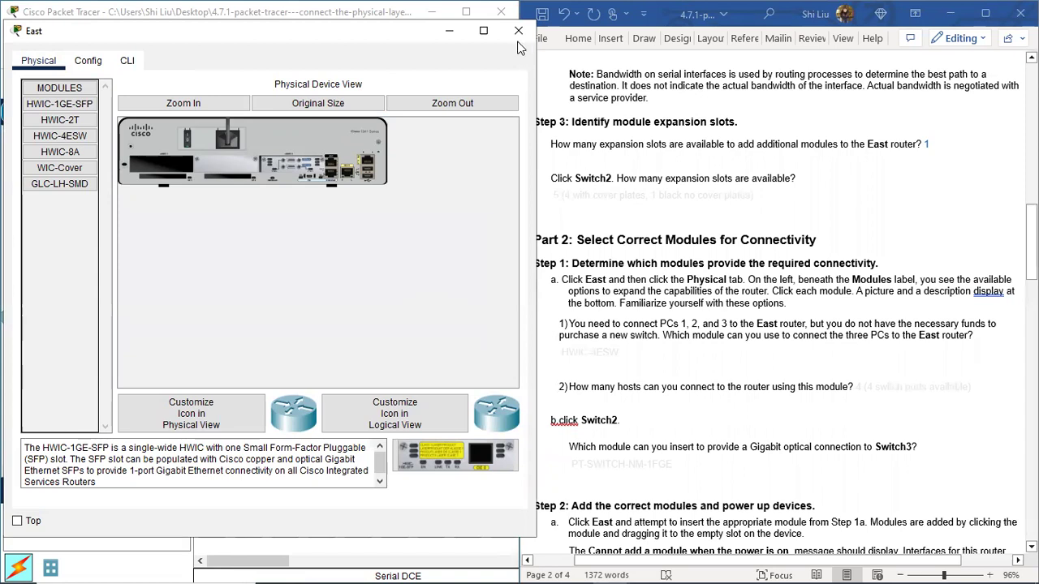
click(521, 34)
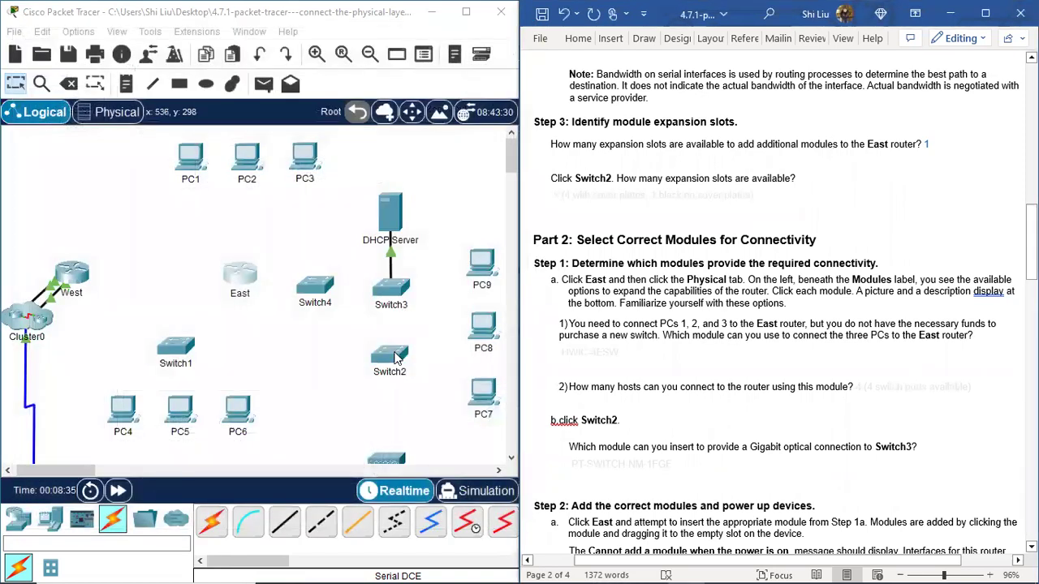
click(397, 358)
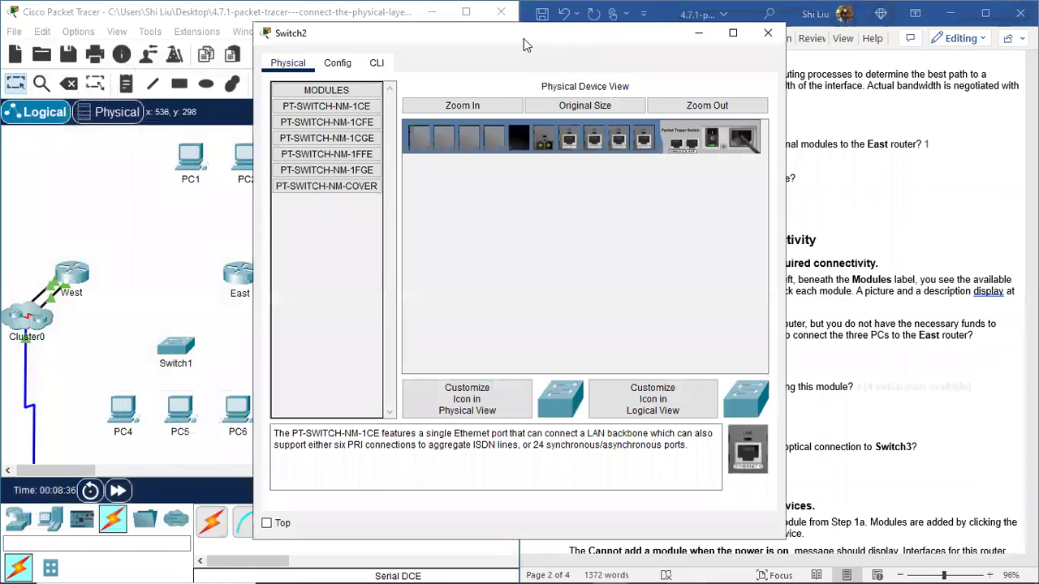
drag(523, 38, 272, 45)
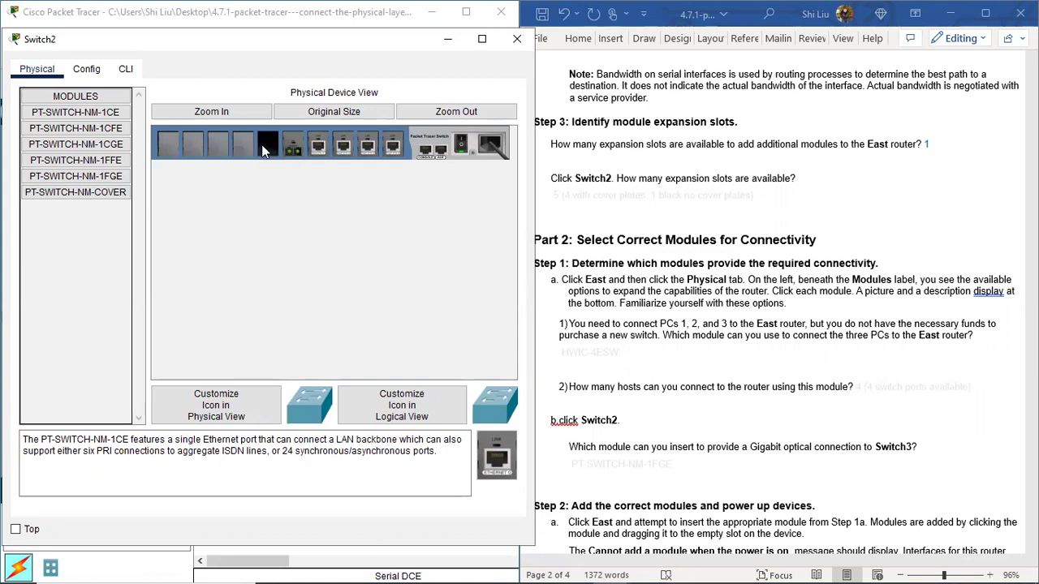
Color the hidden answer to the Switch2 expansion slots question blue in the instructions.
click(570, 197)
drag(555, 195, 763, 200)
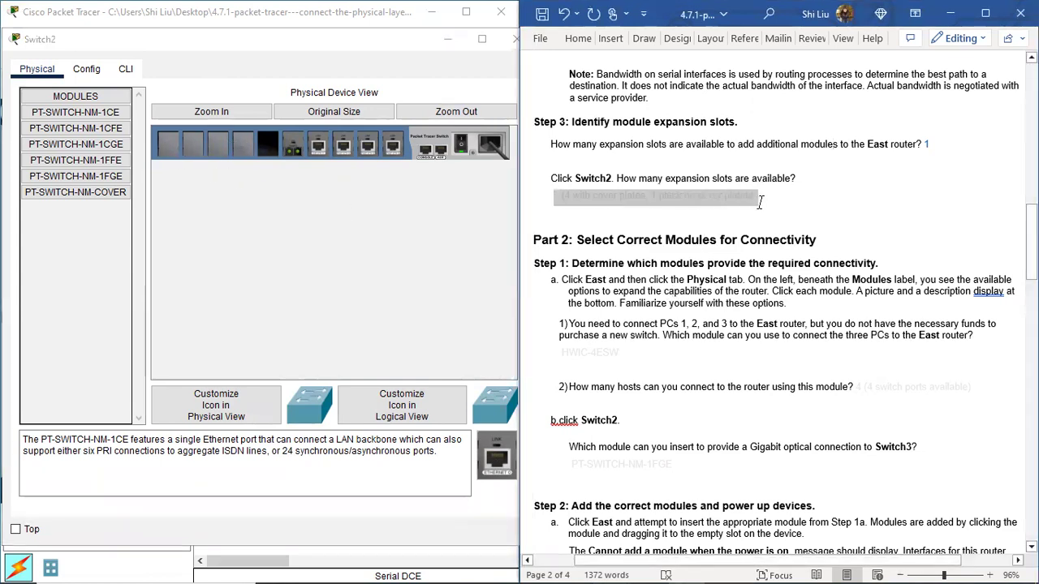
click(692, 179)
click(616, 212)
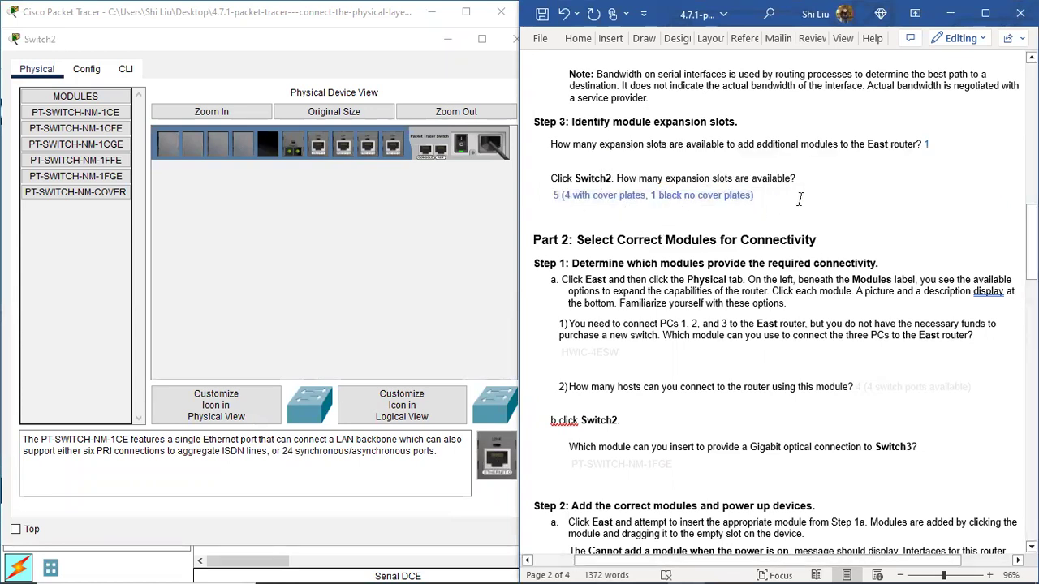
Close the Switch2 window and open the East router's physical view beside the Part 2, Step 1 instructions.
scroll(575, 217, down, 2)
scroll(578, 186, down, 1)
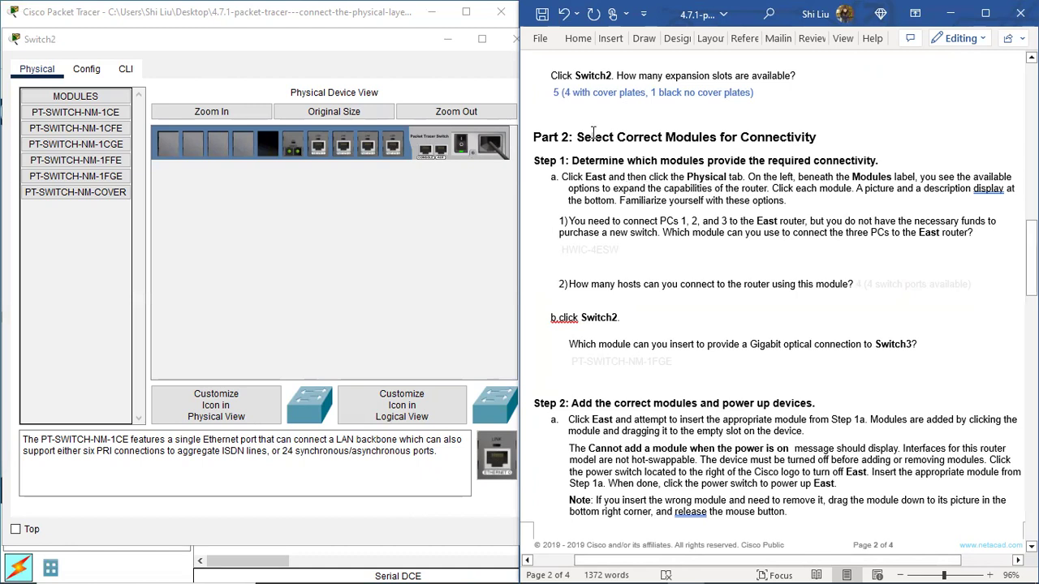
click(437, 49)
click(518, 43)
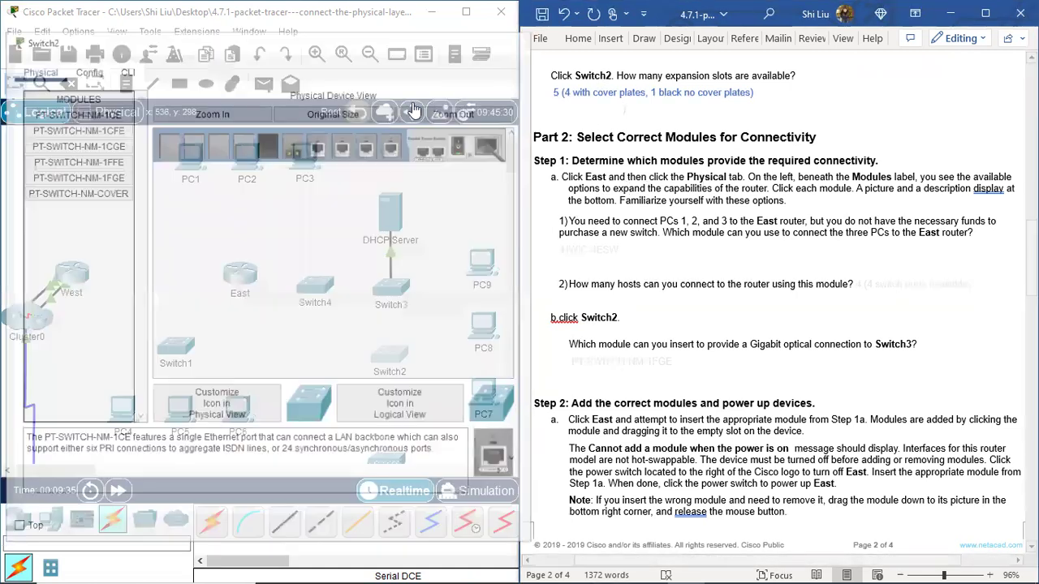
click(240, 276)
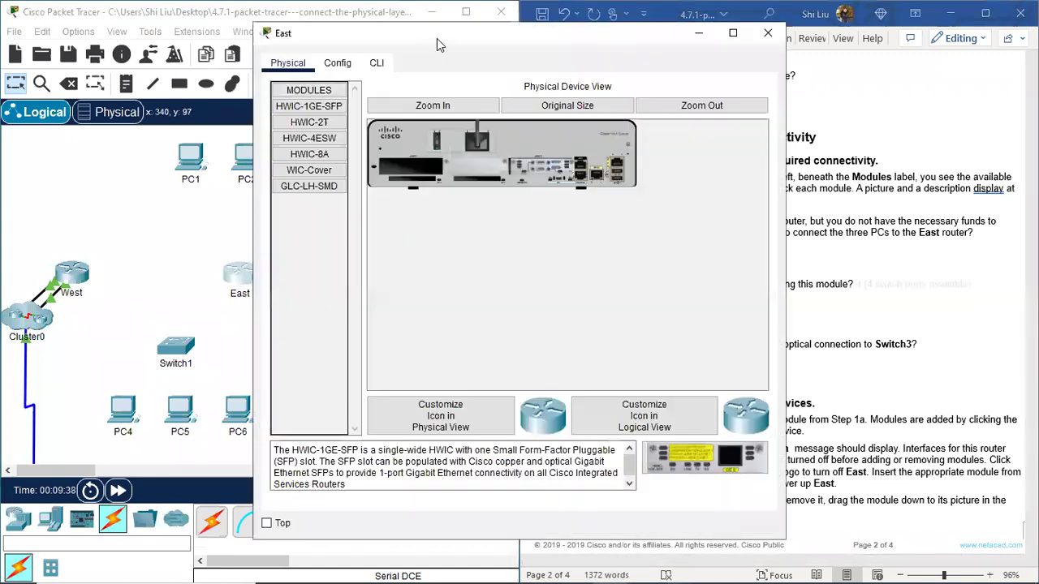
drag(436, 38, 183, 42)
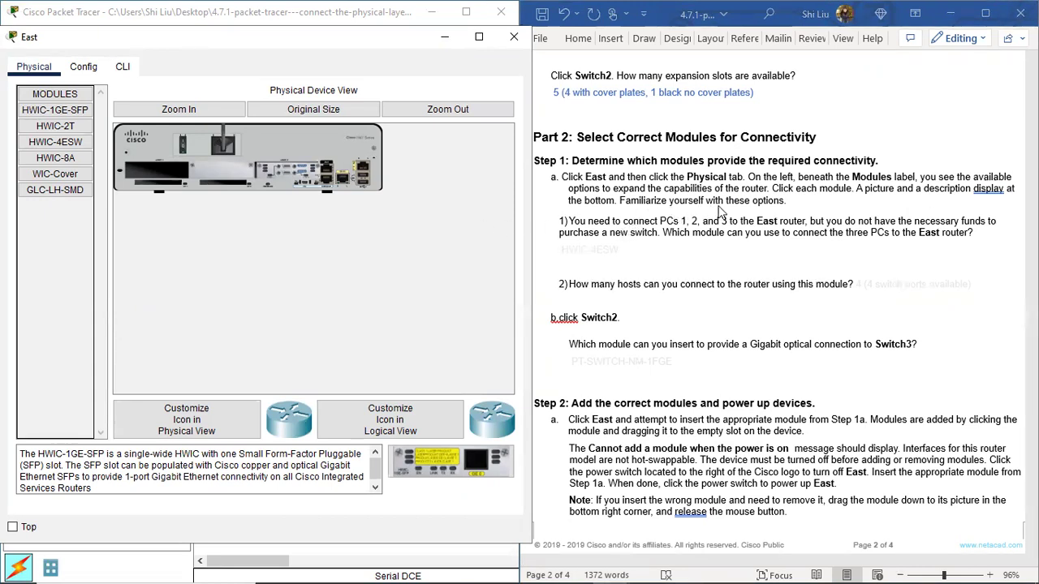
Examine the picture and description of each East router module, from HWIC-1GE-SFP through GLC-LH-SMD.
click(59, 98)
click(58, 97)
click(57, 97)
click(57, 97)
click(58, 97)
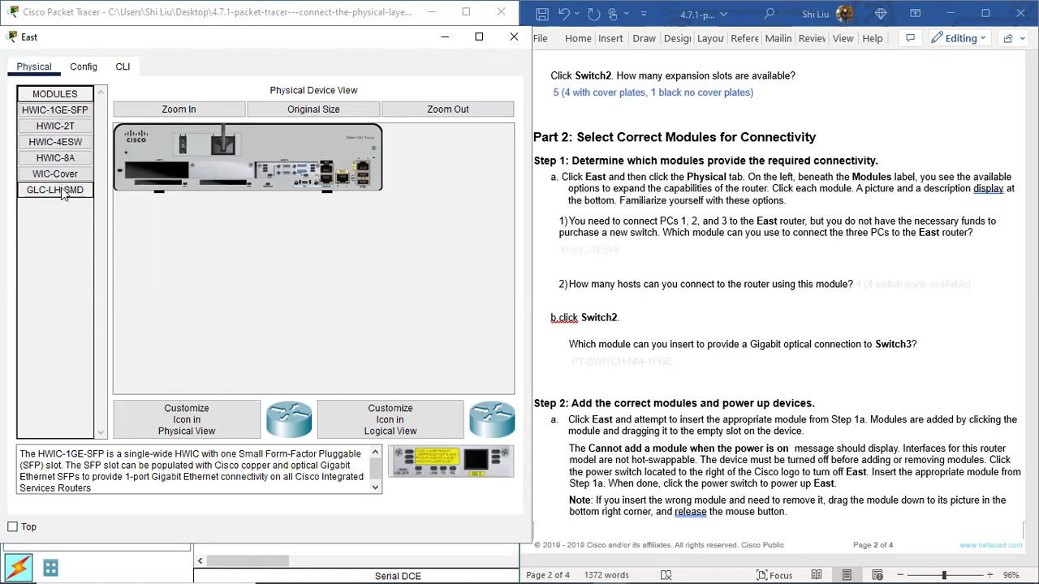
click(66, 113)
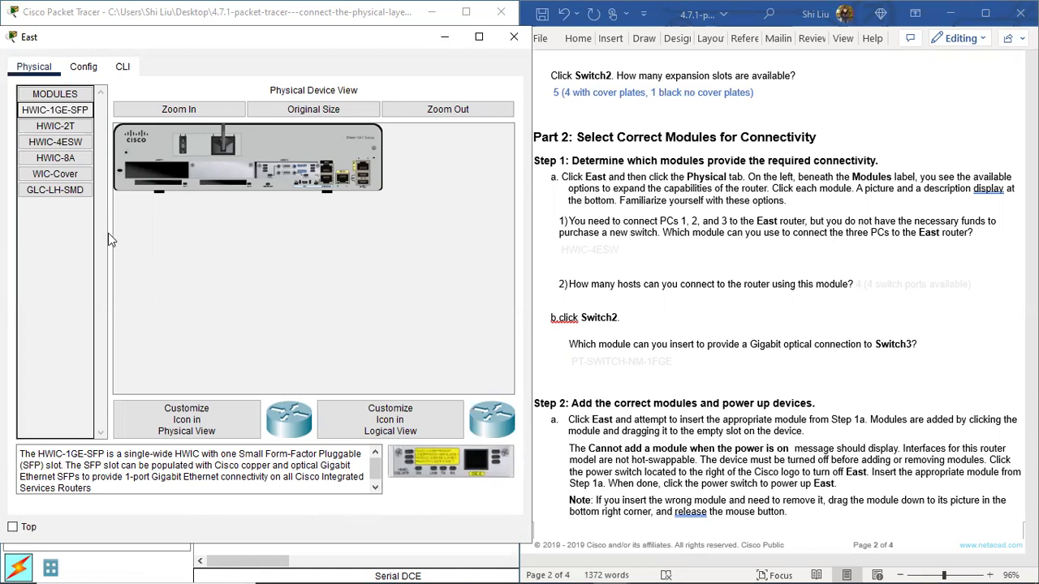
click(52, 128)
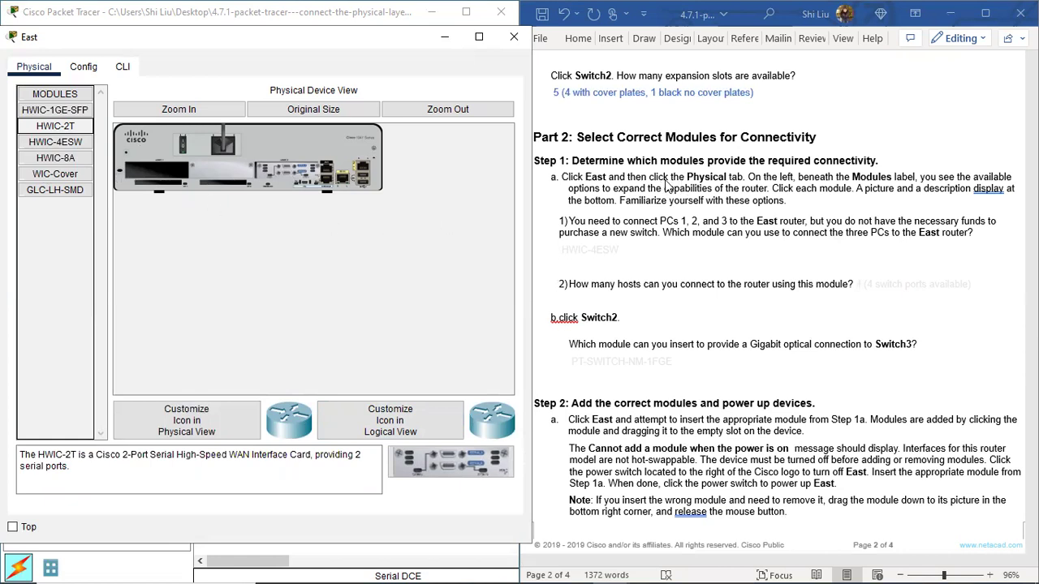
click(81, 143)
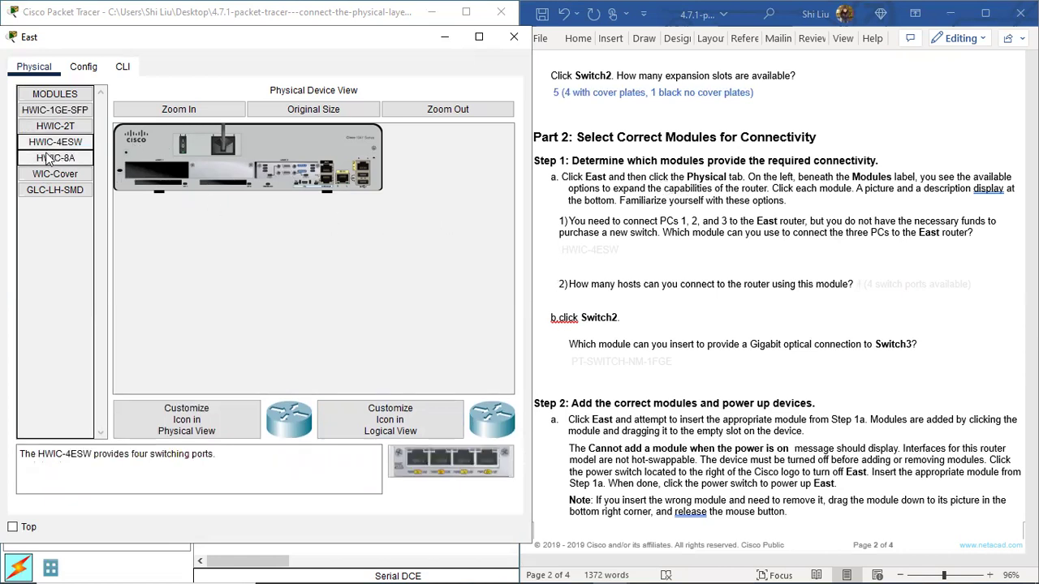
click(59, 158)
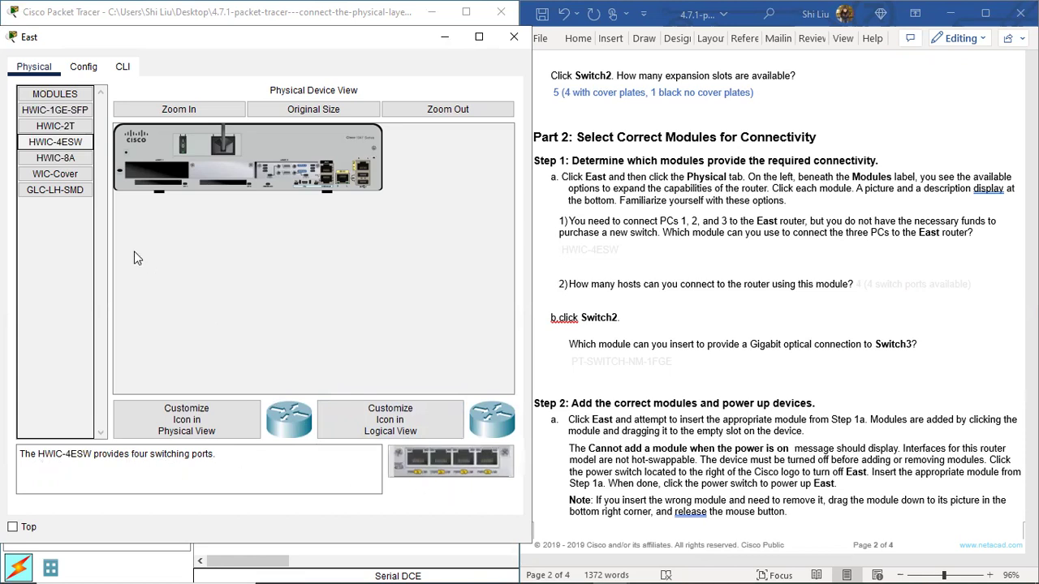
click(57, 159)
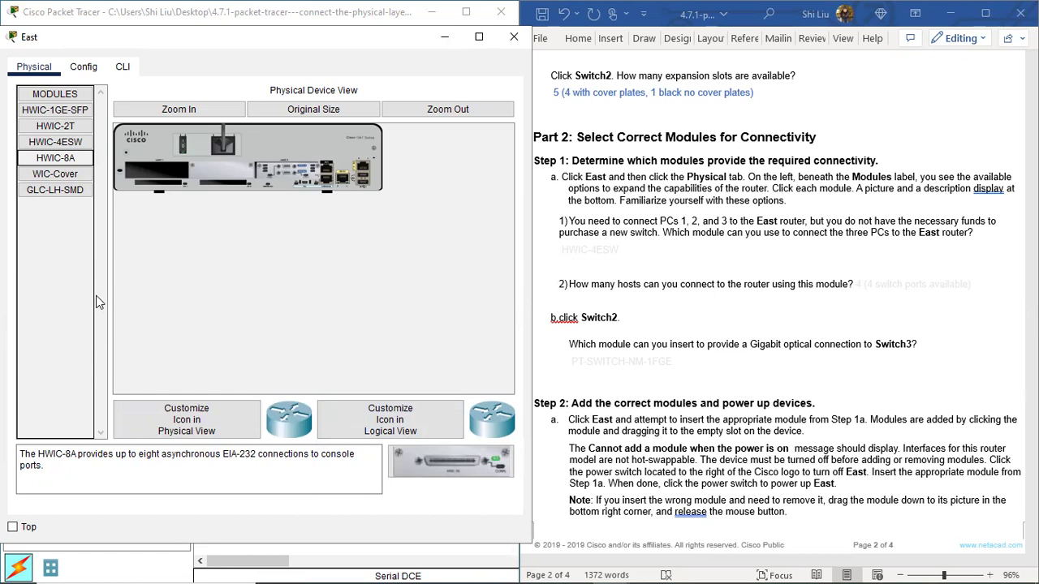
click(49, 176)
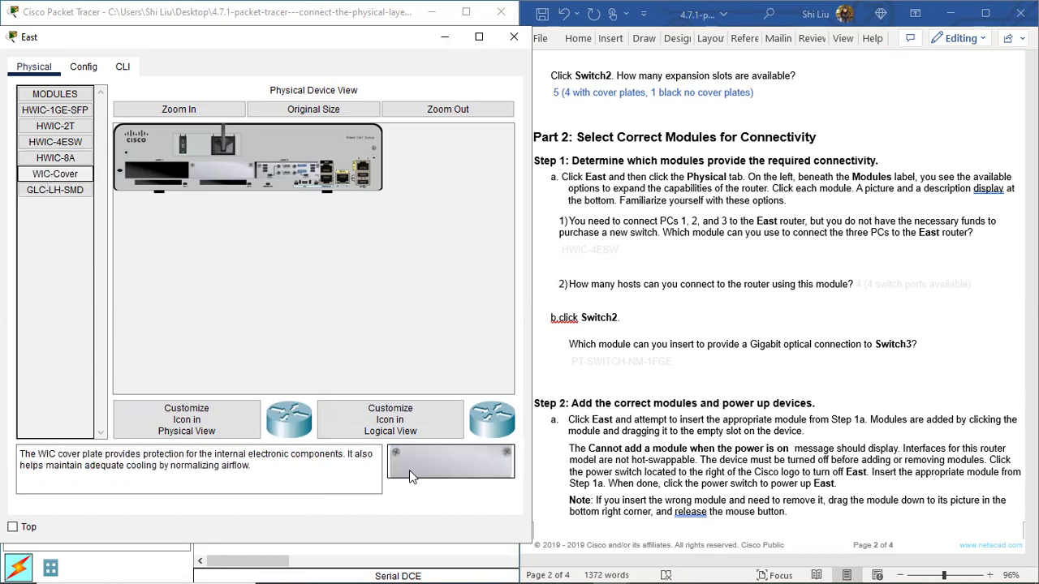
click(50, 193)
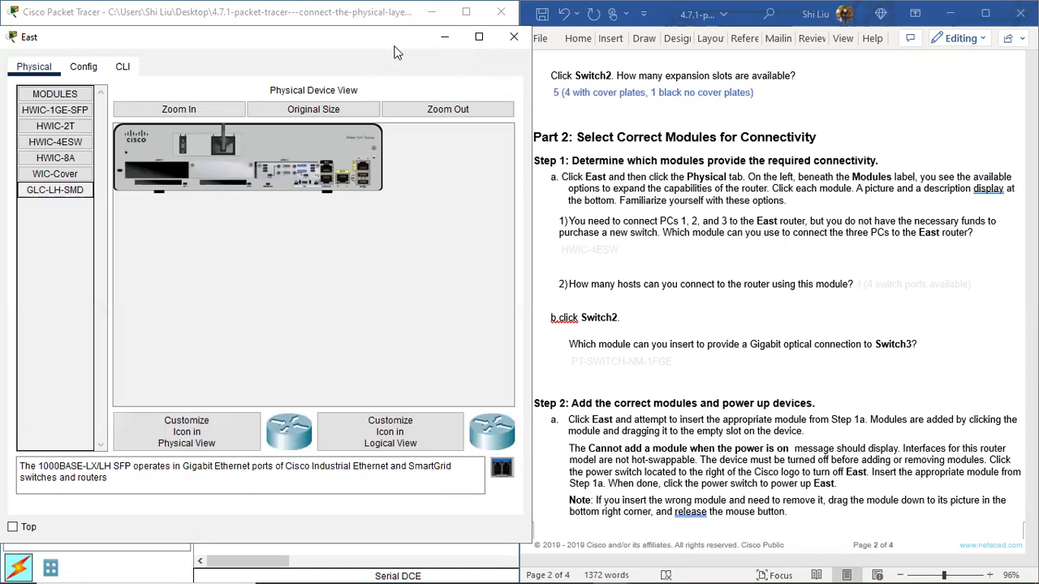
Move the East window down to view PC1, PC2 and PC3 in the topology, and bring it partly back up.
drag(394, 52, 380, 366)
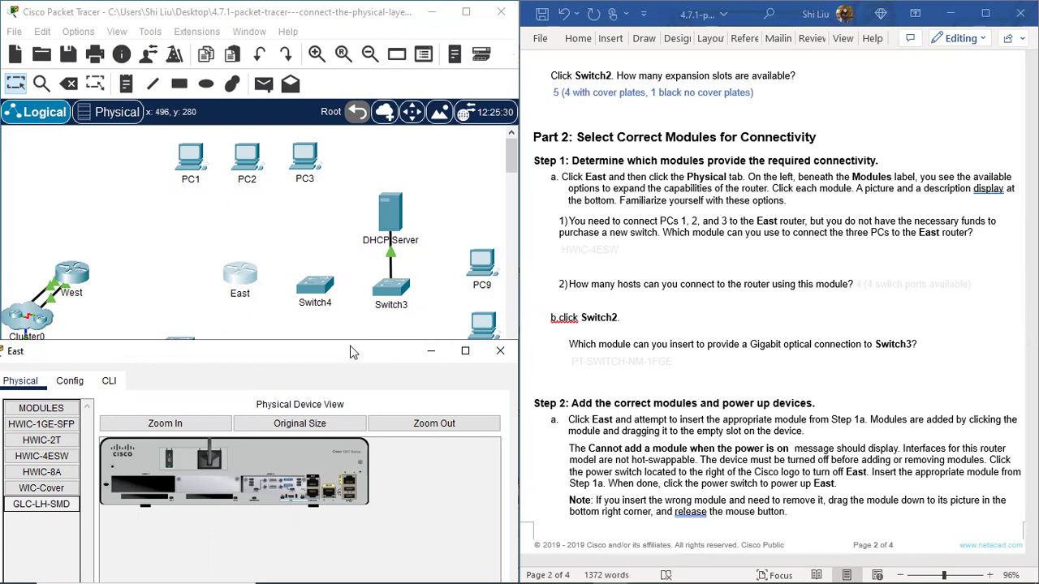
drag(353, 351, 375, 133)
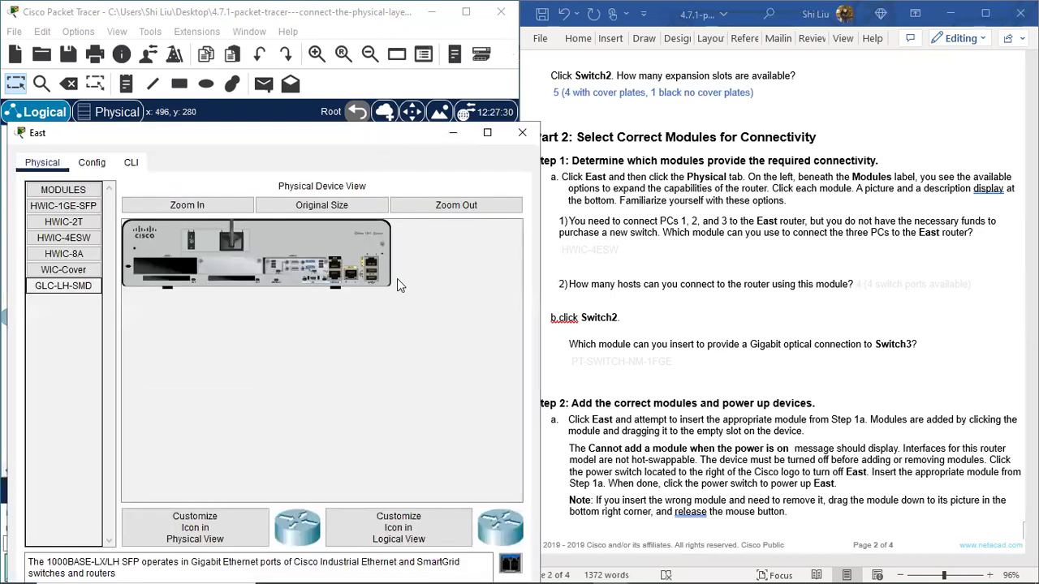
Zoom in on the East router's physical view and inspect its slots and ports, checking PC1, PC2 and PC3 in the topology.
click(215, 204)
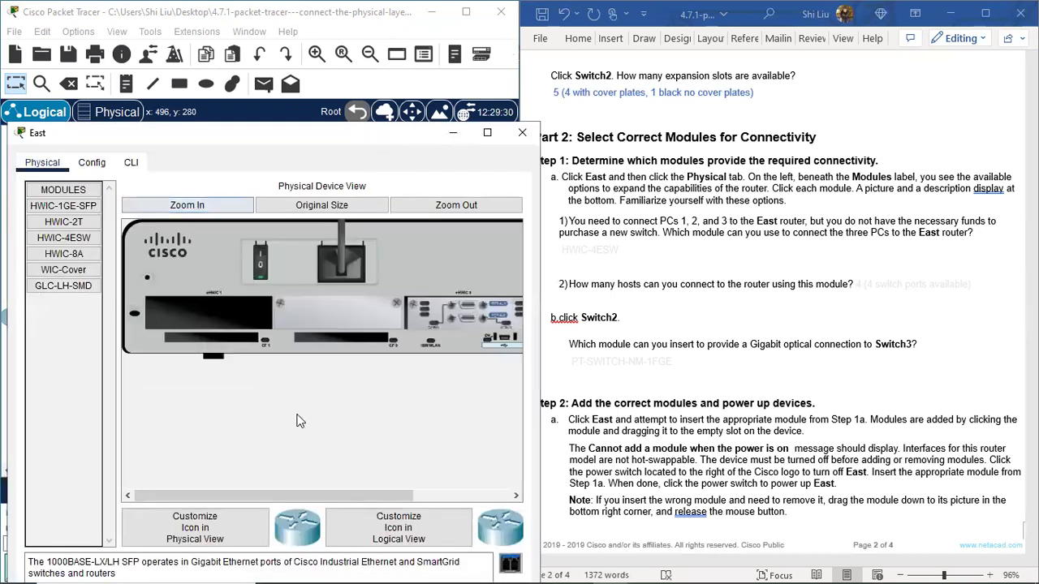
drag(260, 499, 359, 507)
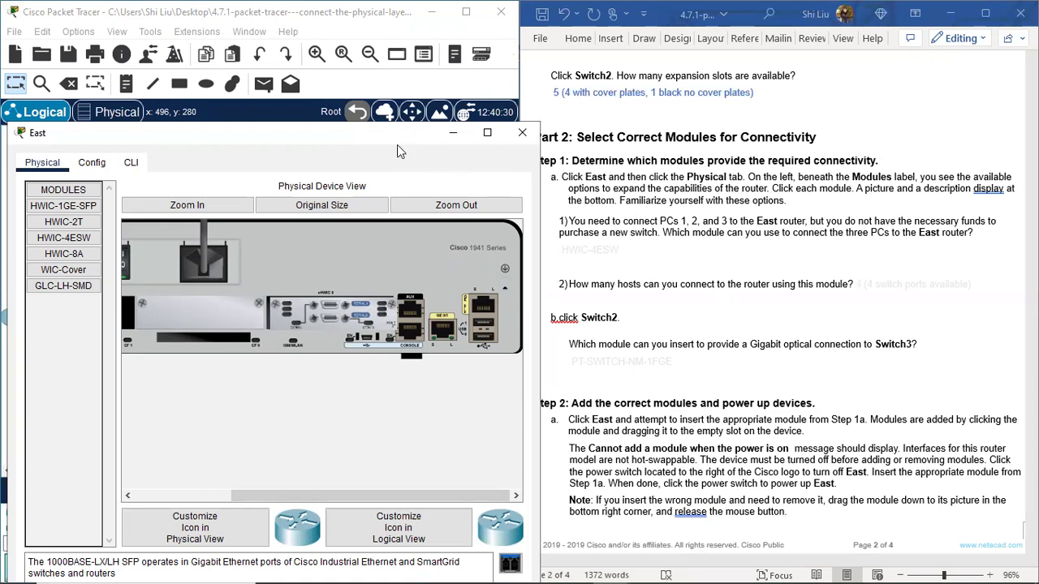
drag(397, 144, 390, 373)
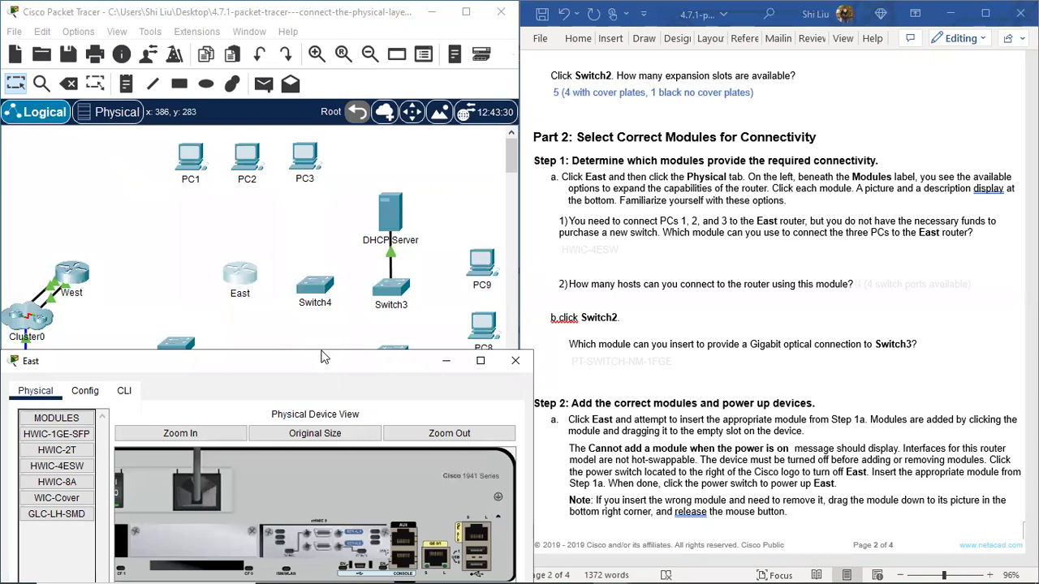
drag(322, 358, 361, 108)
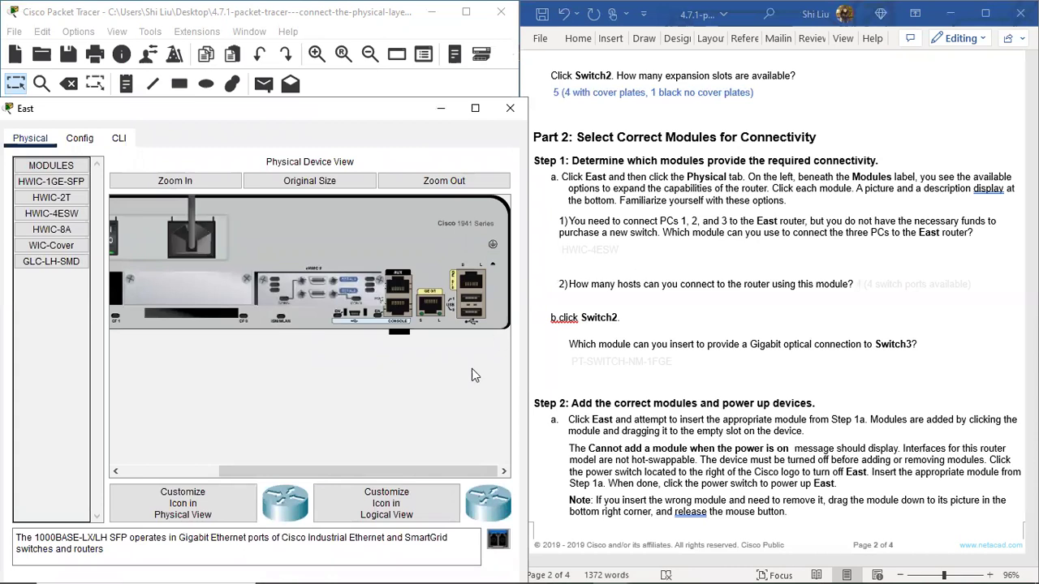
drag(350, 472, 253, 471)
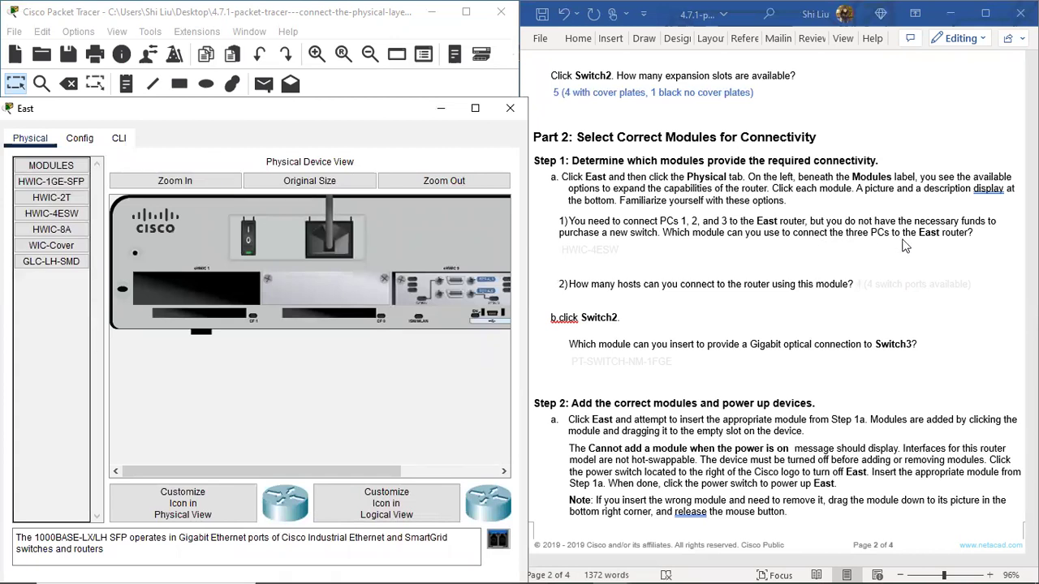
Review the descriptions of East's HWIC-1GE-SFP, HWIC-2T, HWIC-4ESW, HWIC-8A and GLC-LH-SMD modules to find one for connecting three PCs.
click(62, 182)
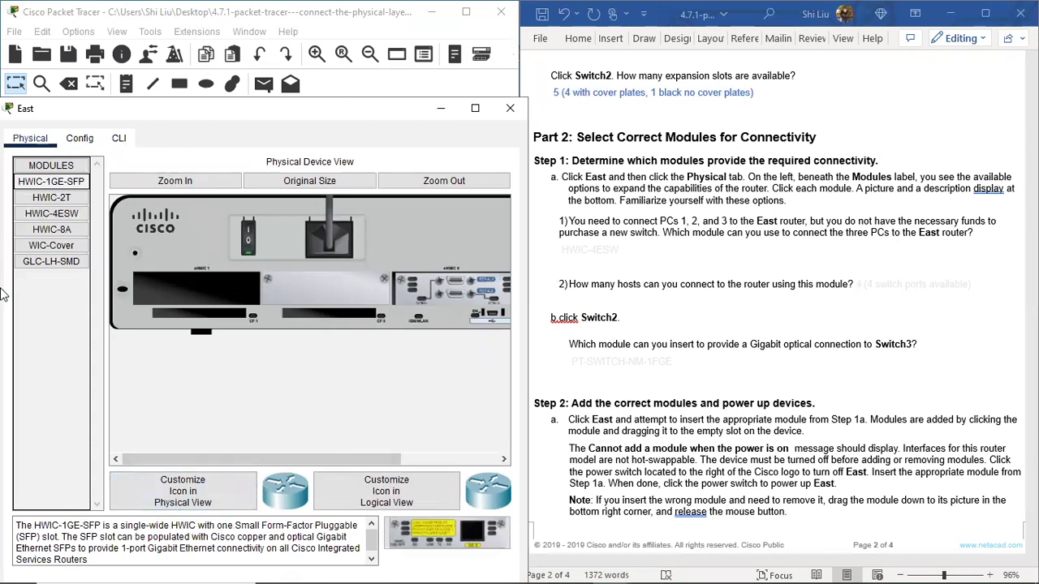
click(54, 198)
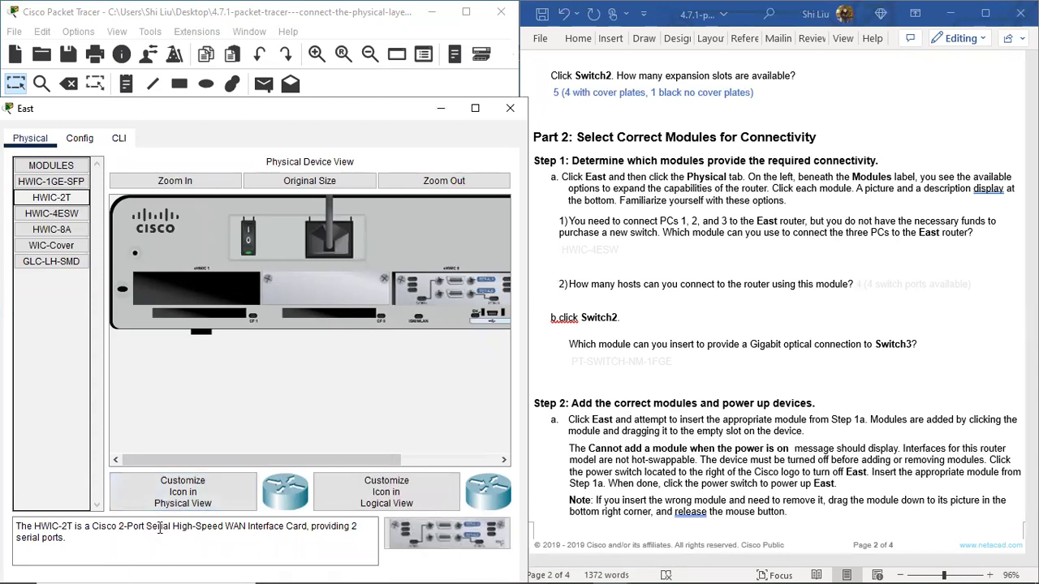
drag(146, 526, 244, 530)
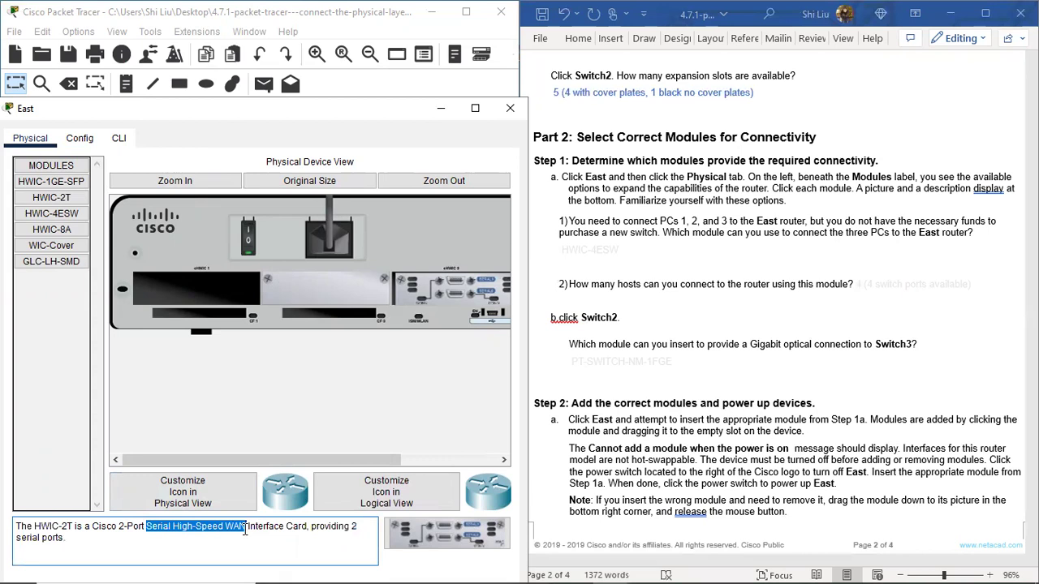
click(49, 216)
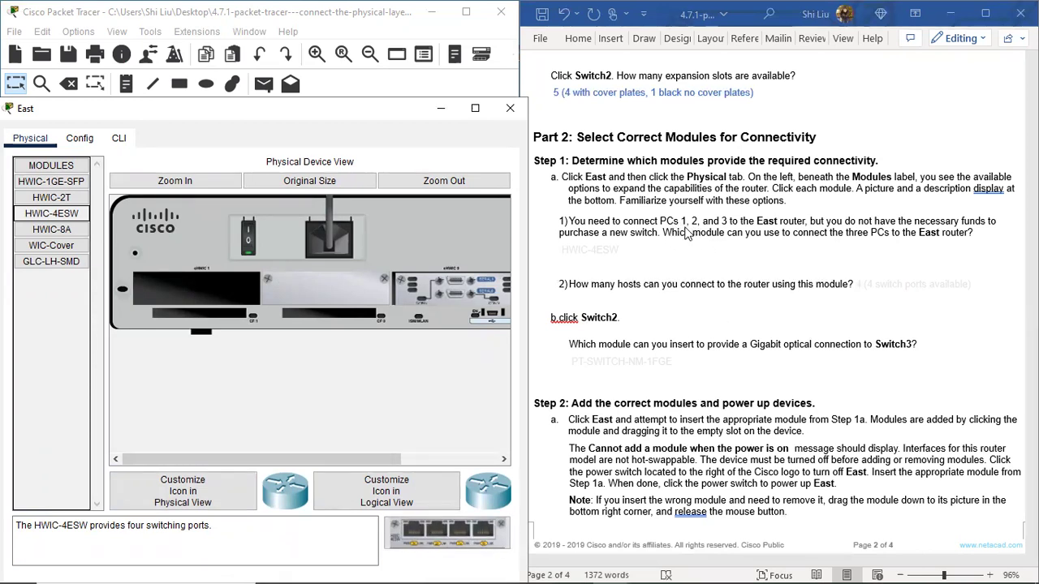
click(65, 230)
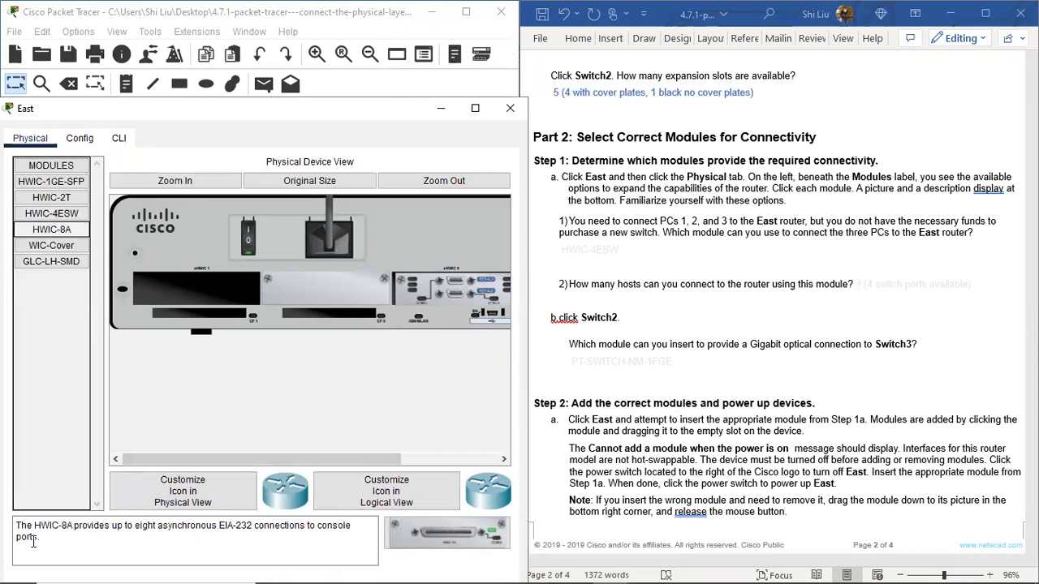
click(51, 264)
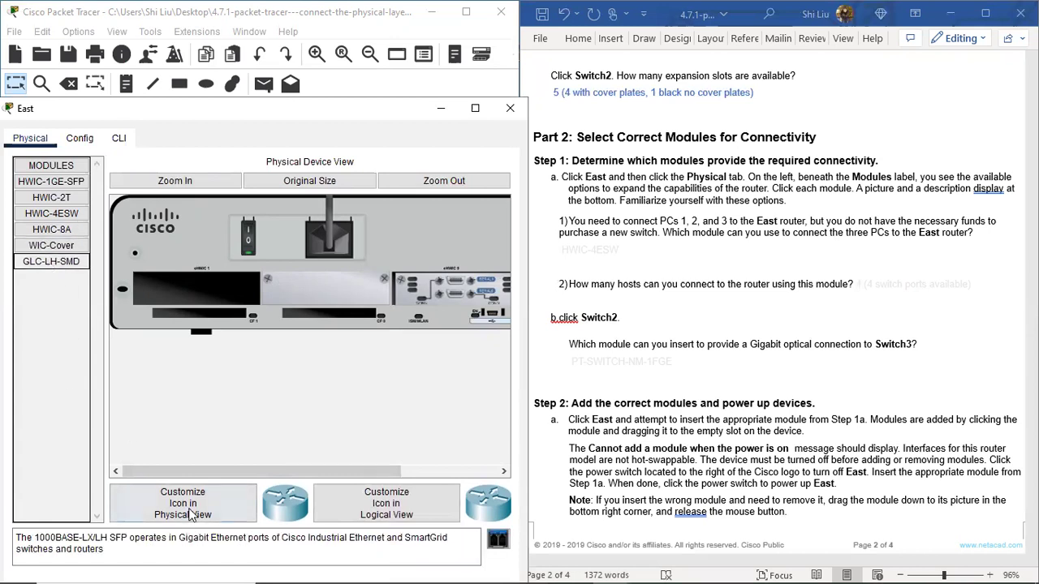
Try to insert the HWIC-4ESW module into East's empty slot while the router is powered on.
click(68, 216)
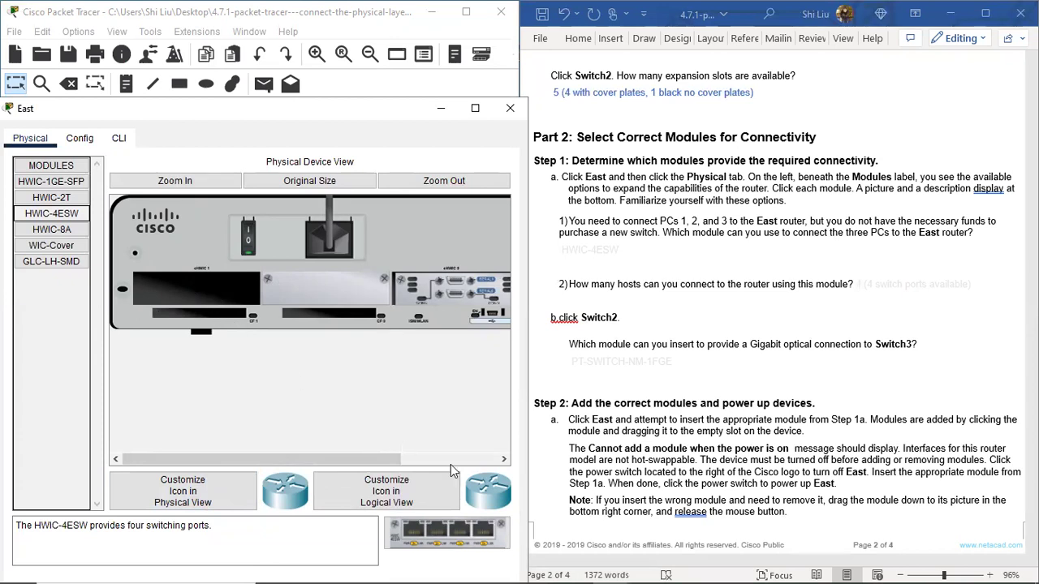
click(487, 525)
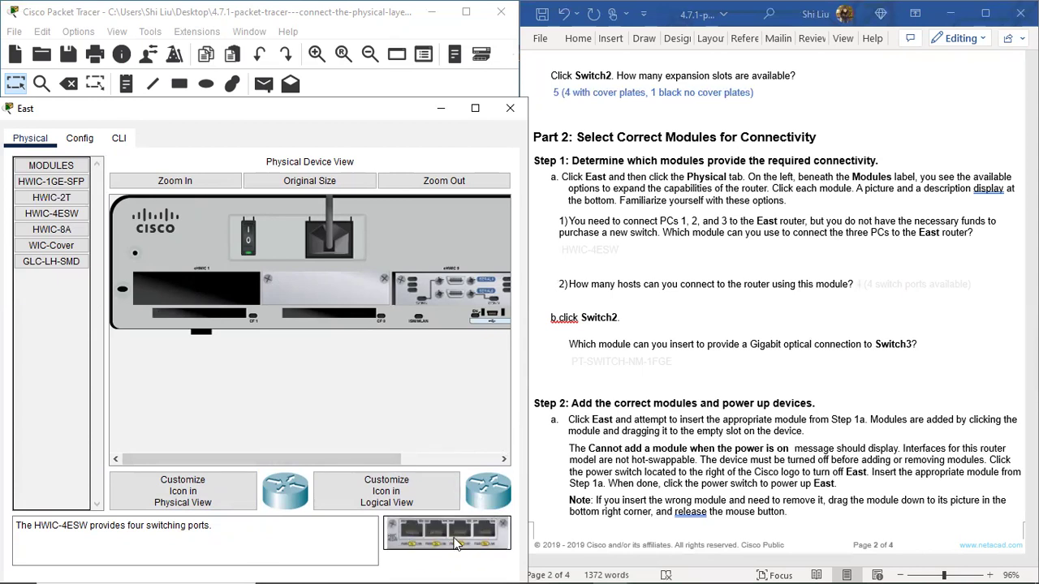
mouse_move(449, 533)
mouse_down()
mouse_move(452, 552)
mouse_move(194, 294)
mouse_move(463, 518)
mouse_up()
click(51, 214)
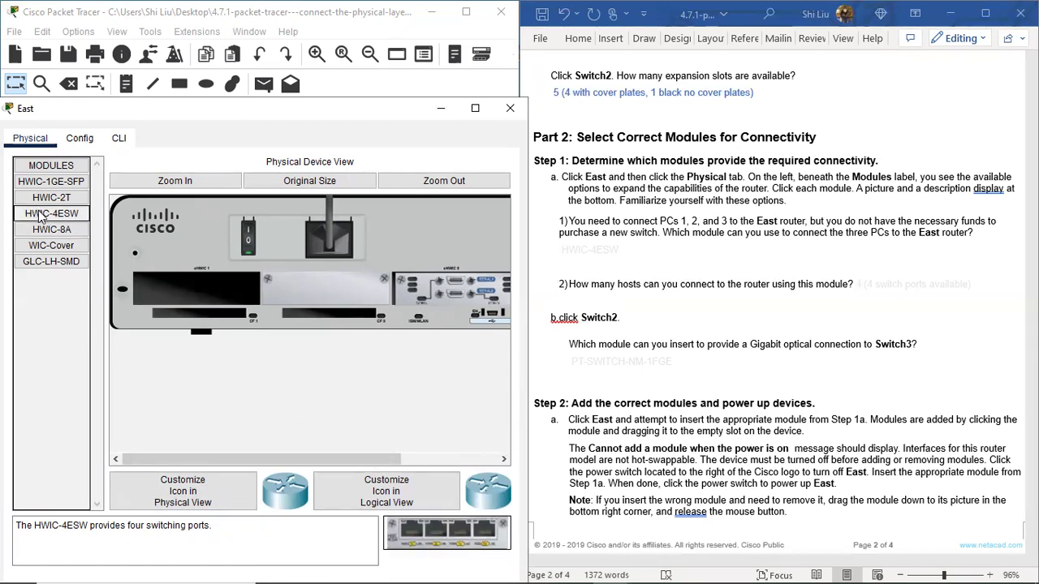
mouse_move(51, 214)
mouse_down()
mouse_move(138, 278)
mouse_move(200, 302)
mouse_move(54, 223)
mouse_up()
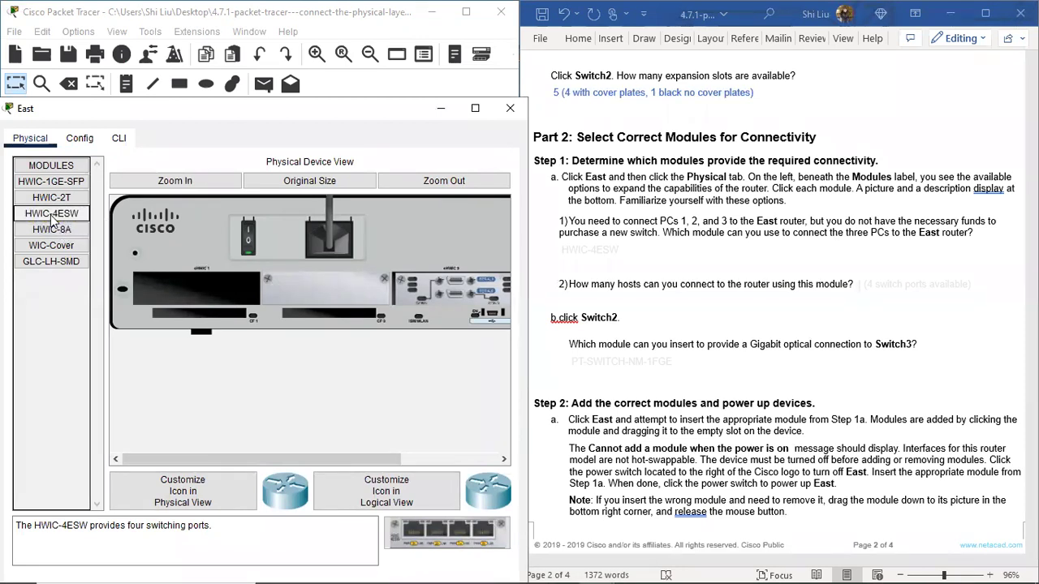
drag(422, 527, 203, 289)
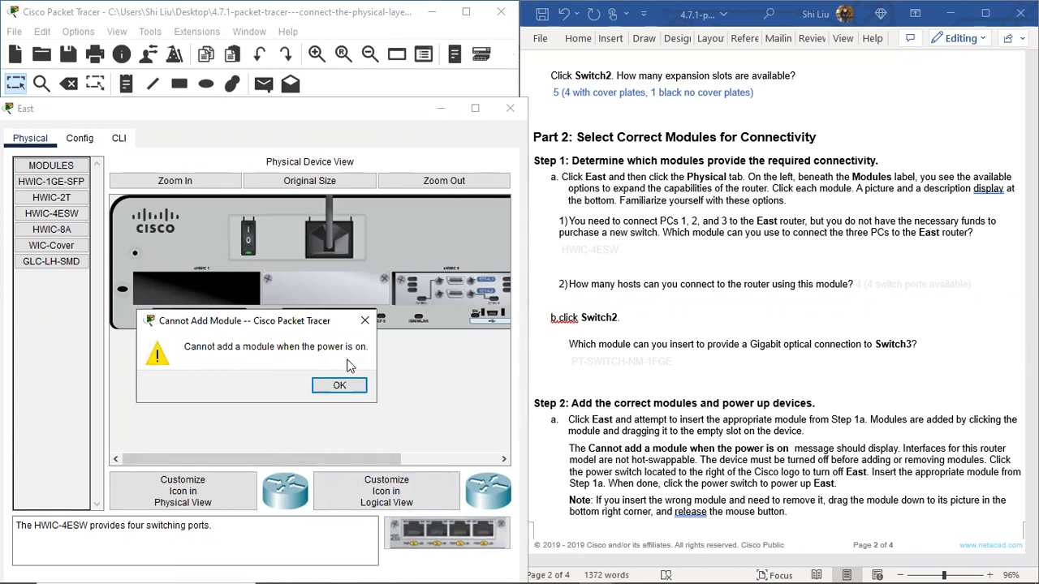
click(339, 384)
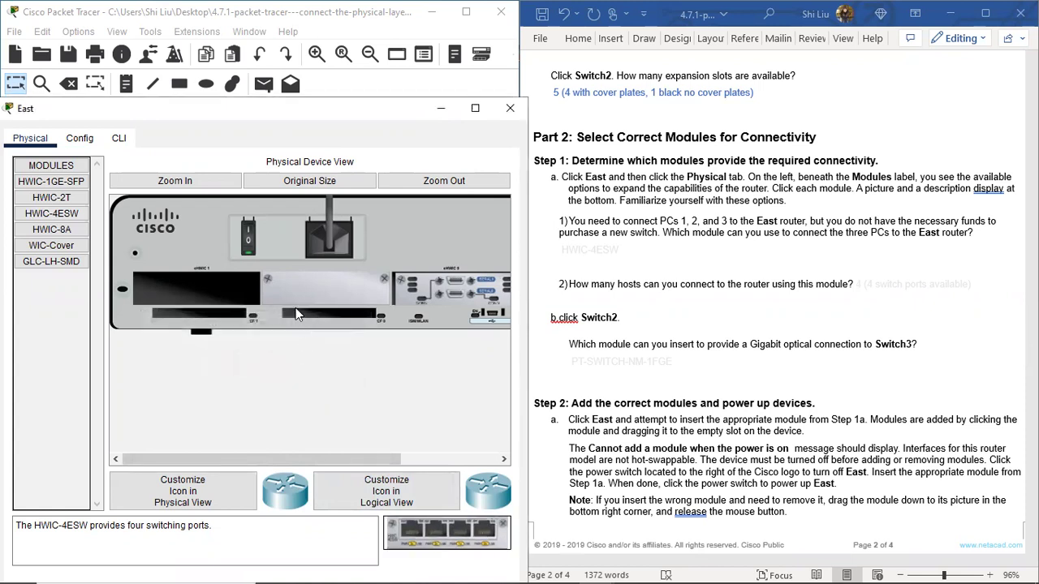
Power off East, insert the HWIC-4ESW module into the empty eHWIC 1 slot, and power the router back on.
click(249, 239)
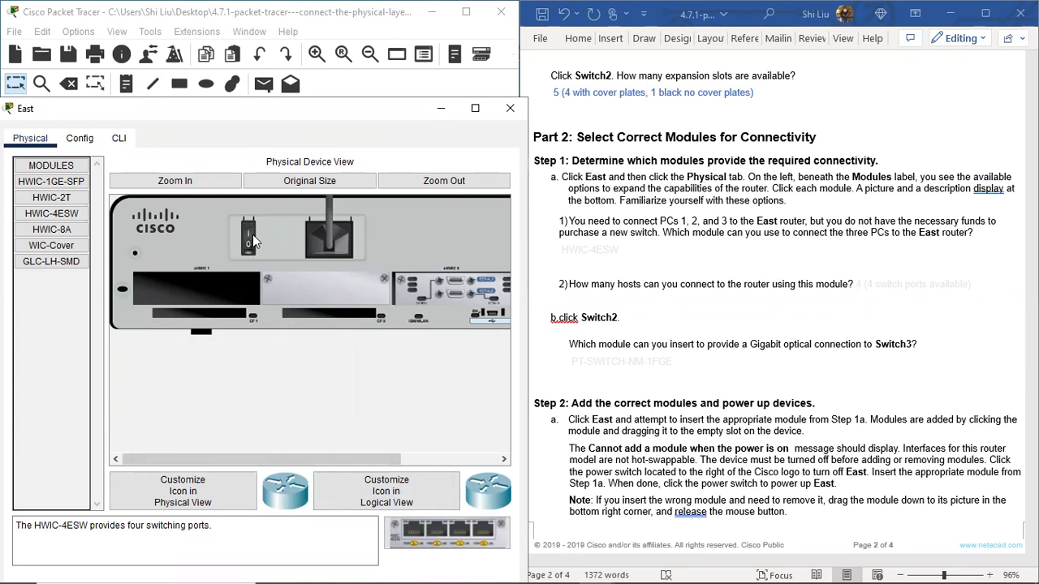
drag(446, 527, 203, 297)
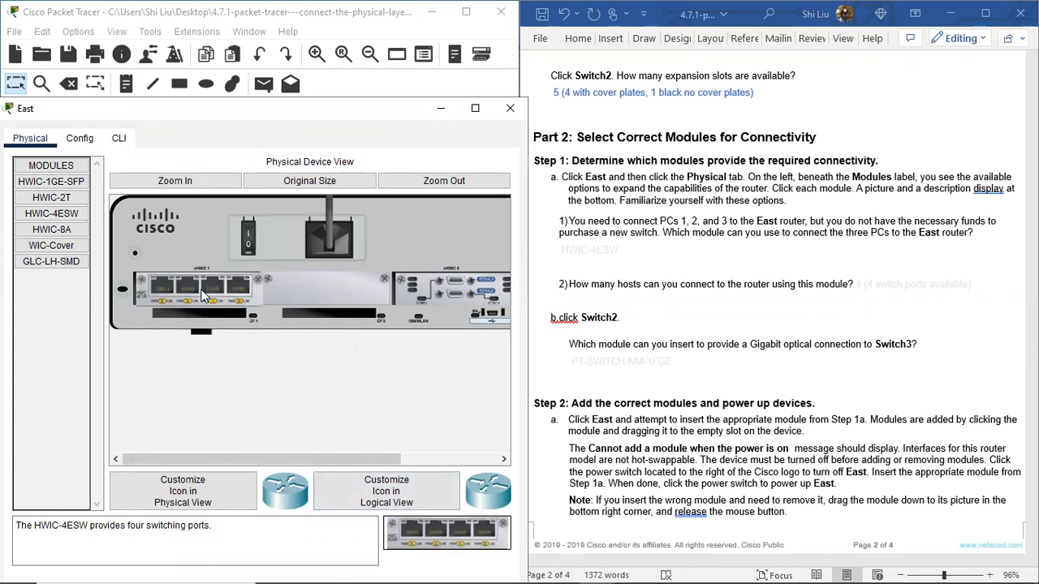
click(248, 240)
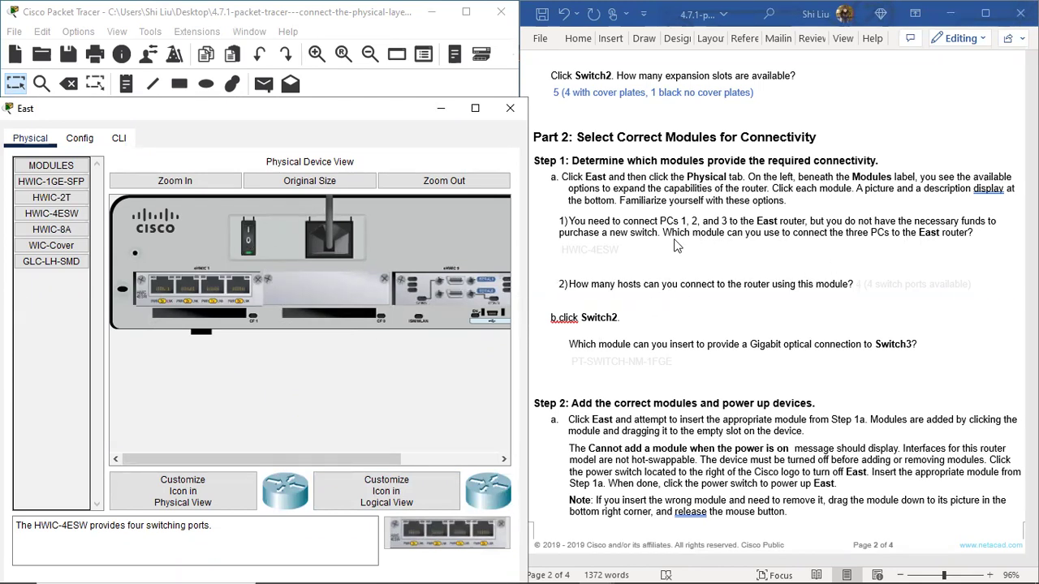
Color the hidden answers "HWIC-4ESW" and "4 (4 switch ports available)" blue under Step 1a of the instructions.
click(593, 254)
drag(560, 250, 621, 250)
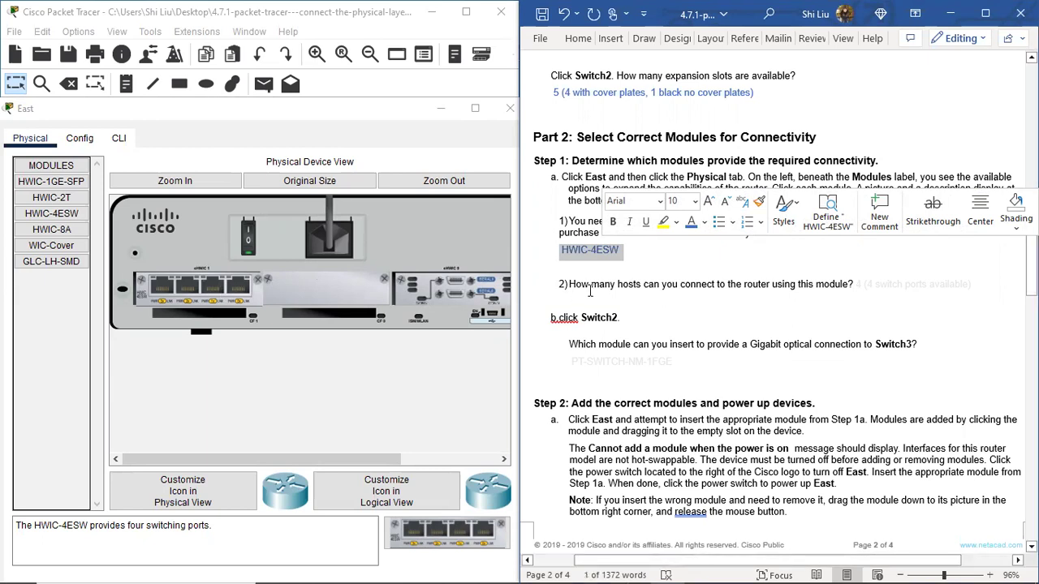
click(620, 285)
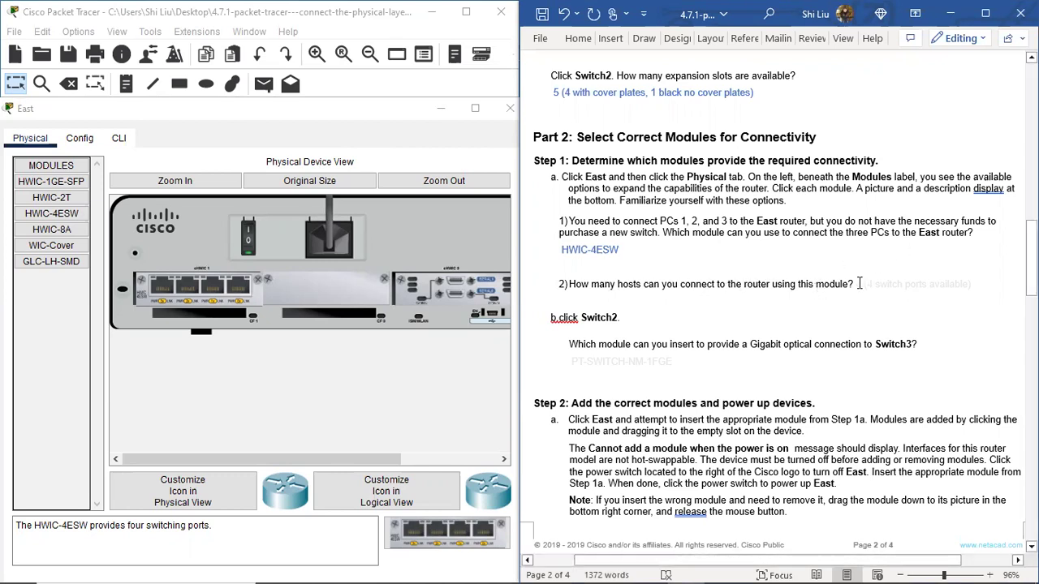
drag(858, 284, 974, 286)
click(661, 261)
click(905, 299)
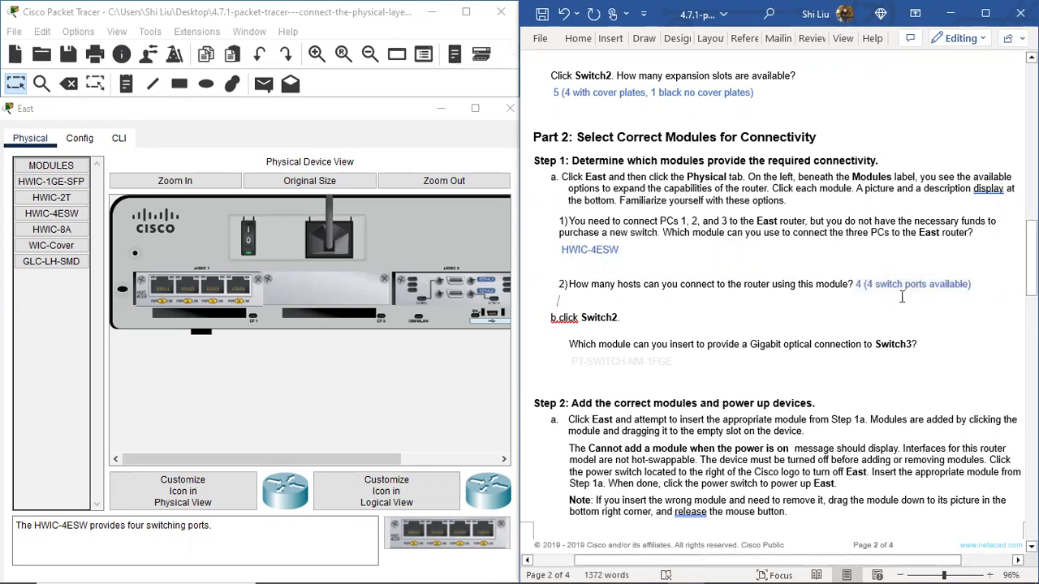
Close the East window and open Switch2's physical view beside the Step 1b question, checking Switch2 and Switch3 in the topology.
scroll(766, 277, down, 3)
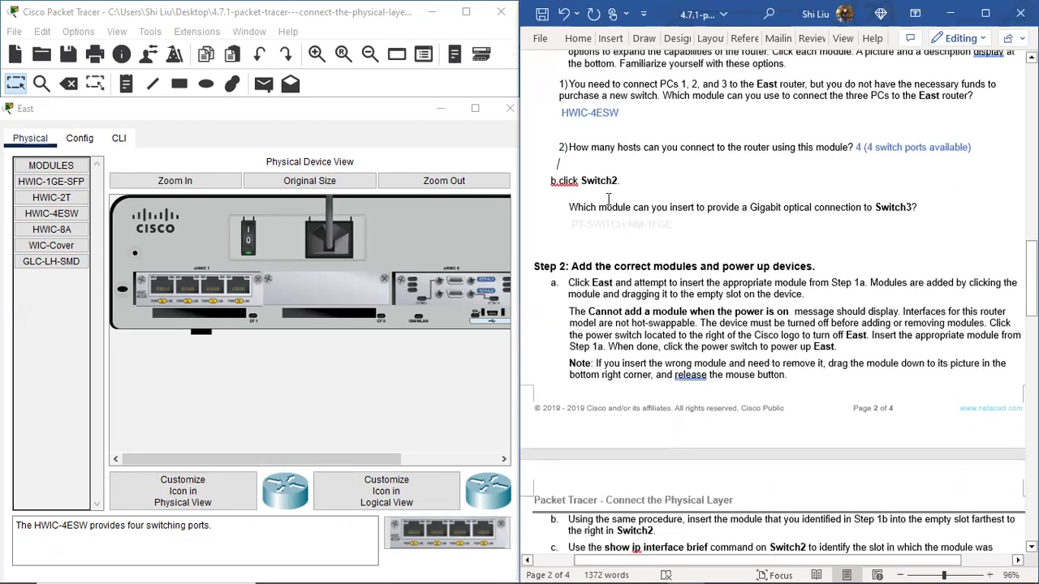
click(367, 120)
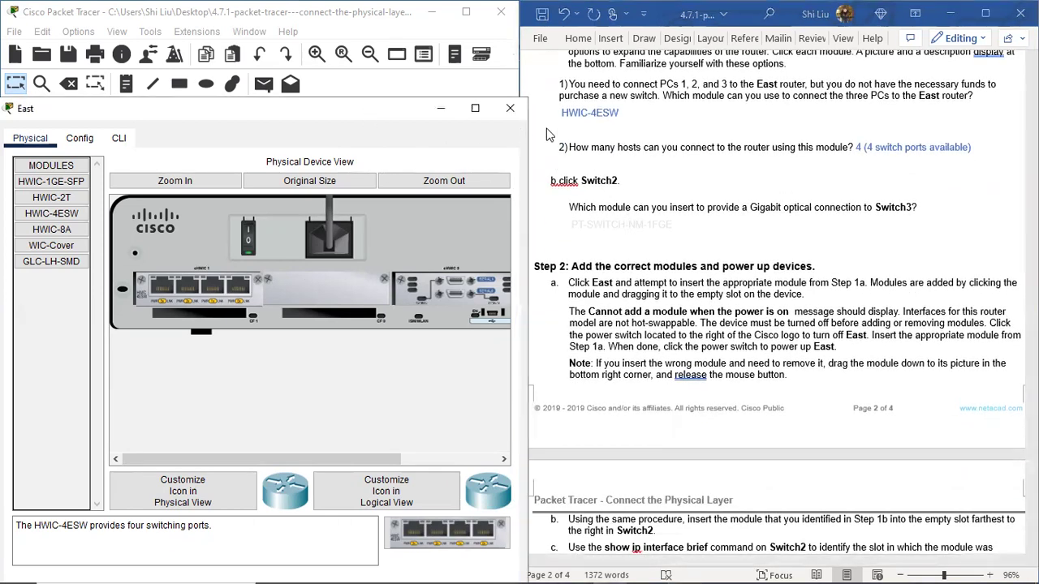
click(509, 108)
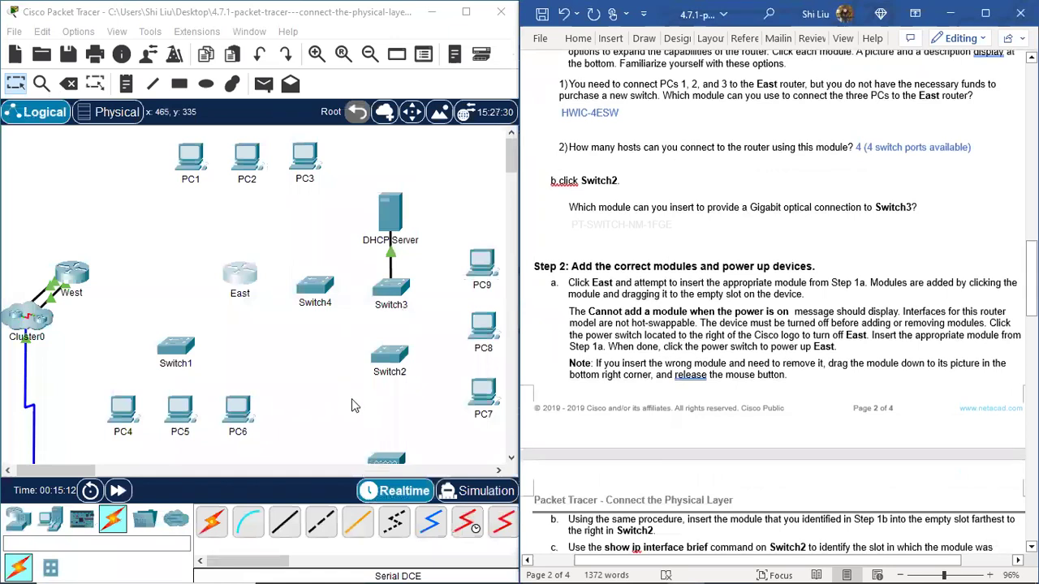
click(390, 357)
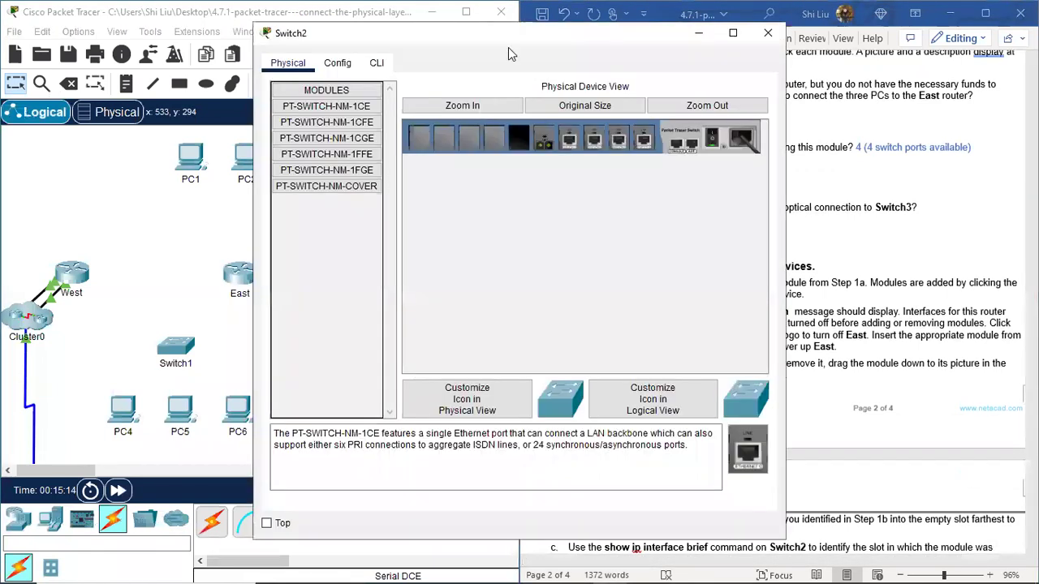
drag(487, 39, 235, 34)
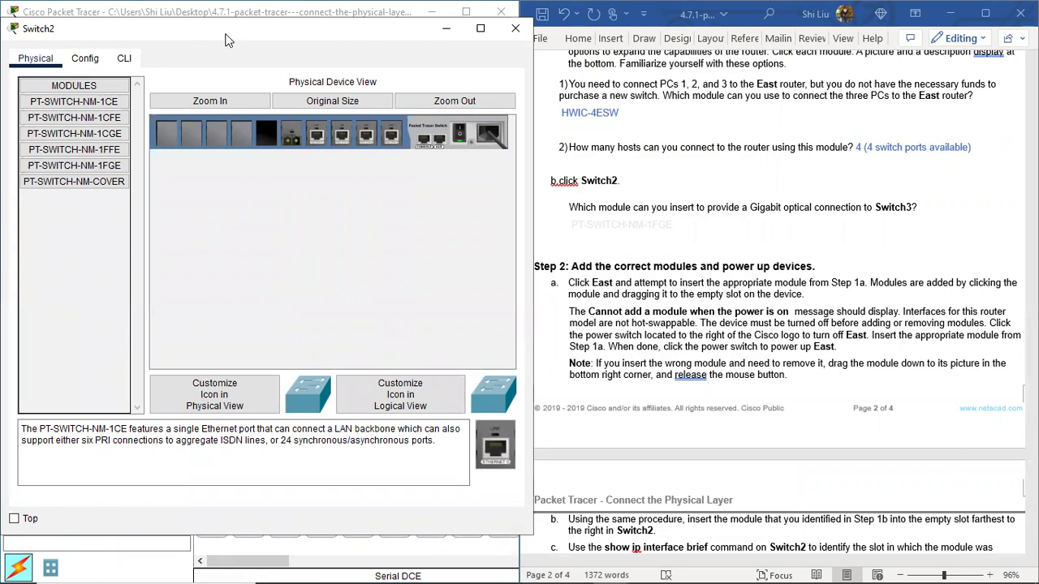
drag(228, 46, 235, 400)
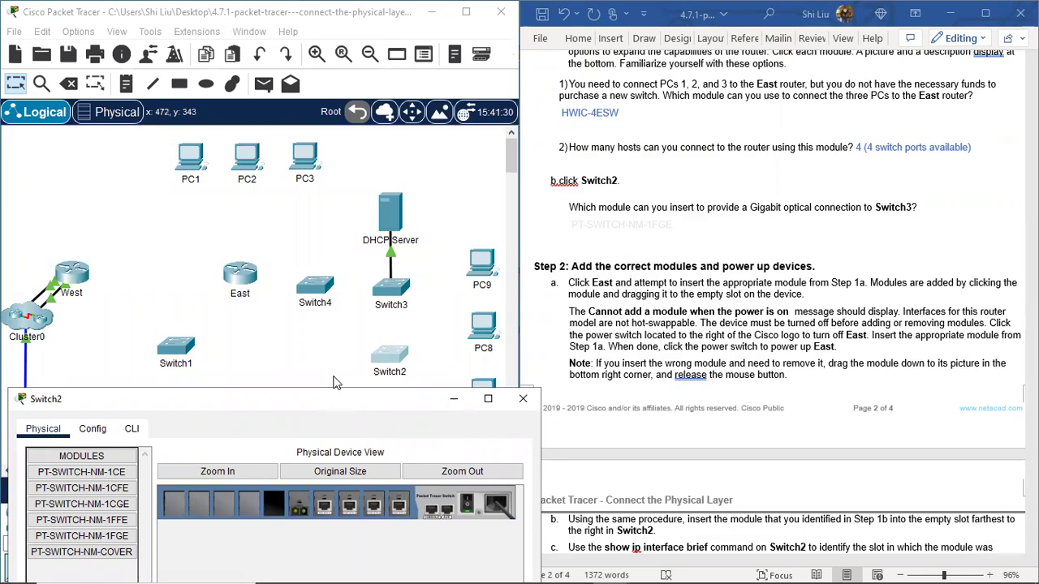
drag(337, 398, 337, 42)
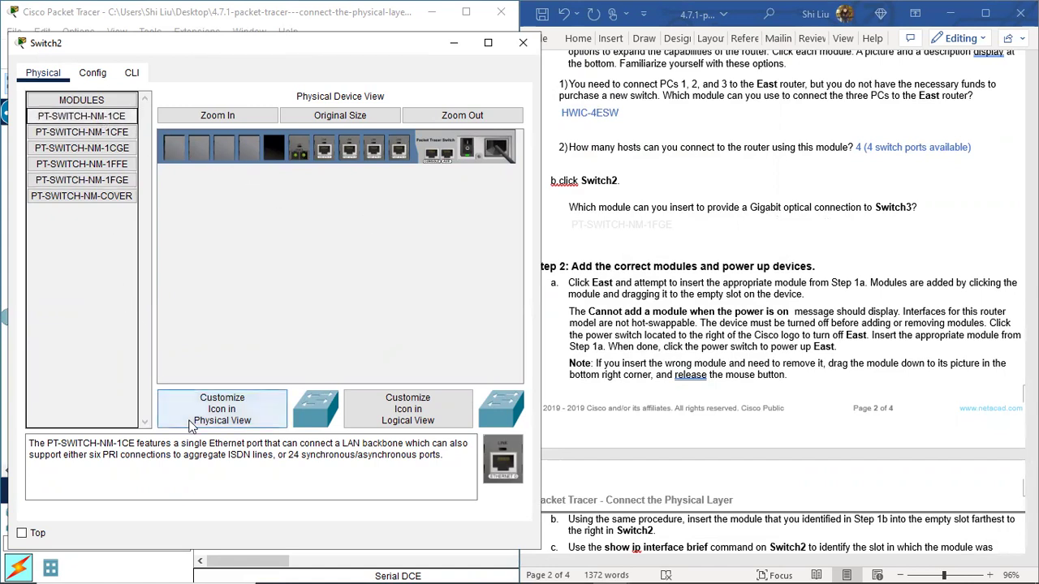
Read the descriptions of Switch2's copper modules PT-SWITCH-NM-1CE, PT-SWITCH-NM-1CFE and PT-SWITCH-NM-1CGE, checking each one's speed and media type.
drag(220, 443, 299, 449)
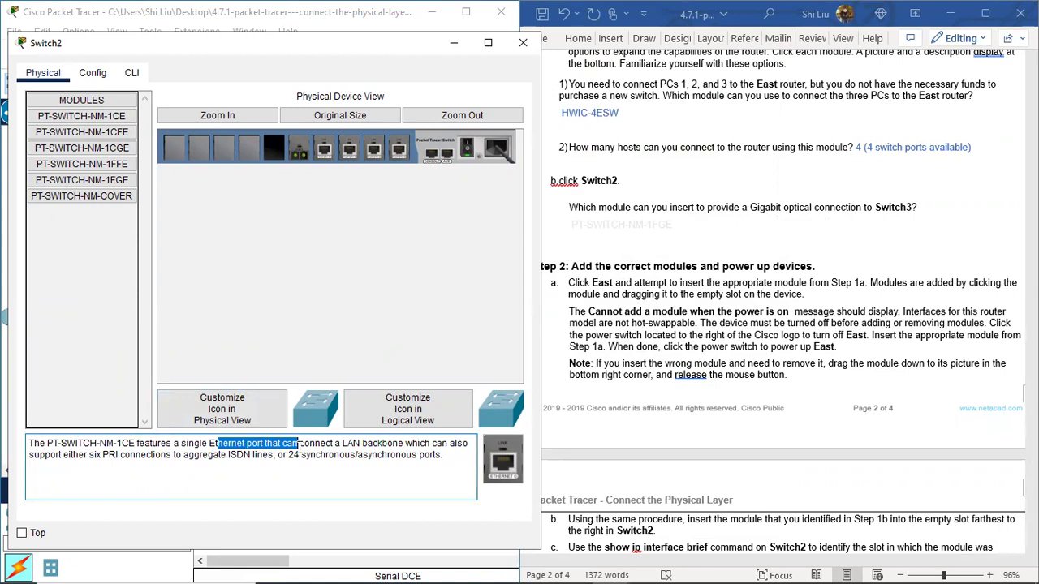
click(90, 132)
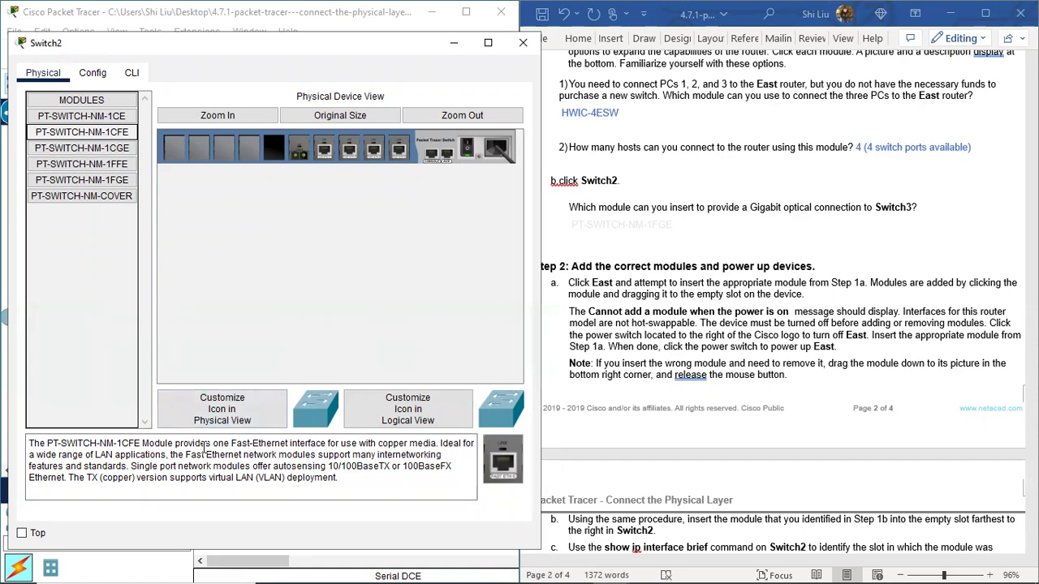
drag(231, 444, 289, 451)
drag(378, 444, 430, 444)
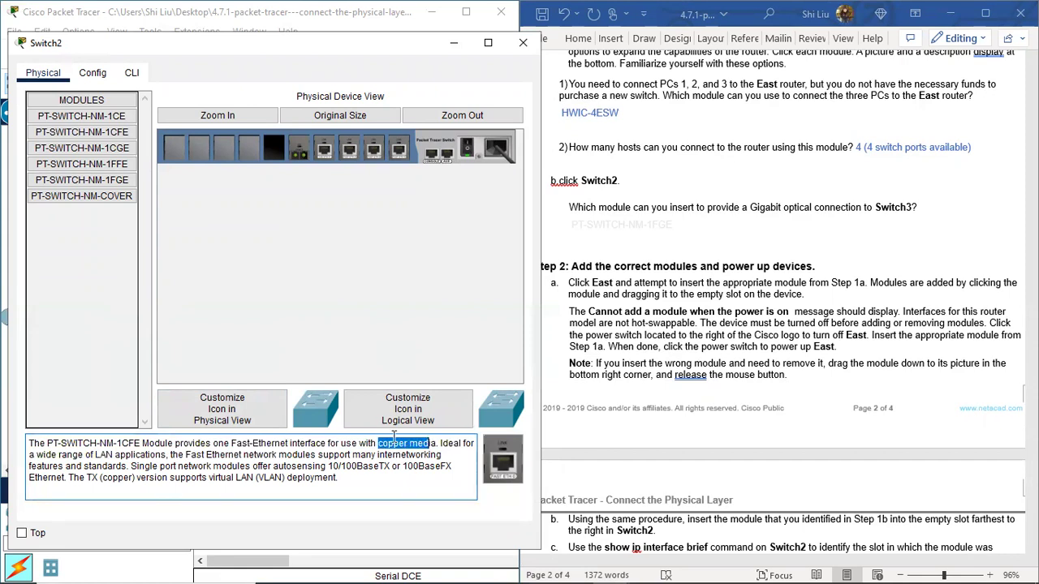
click(84, 149)
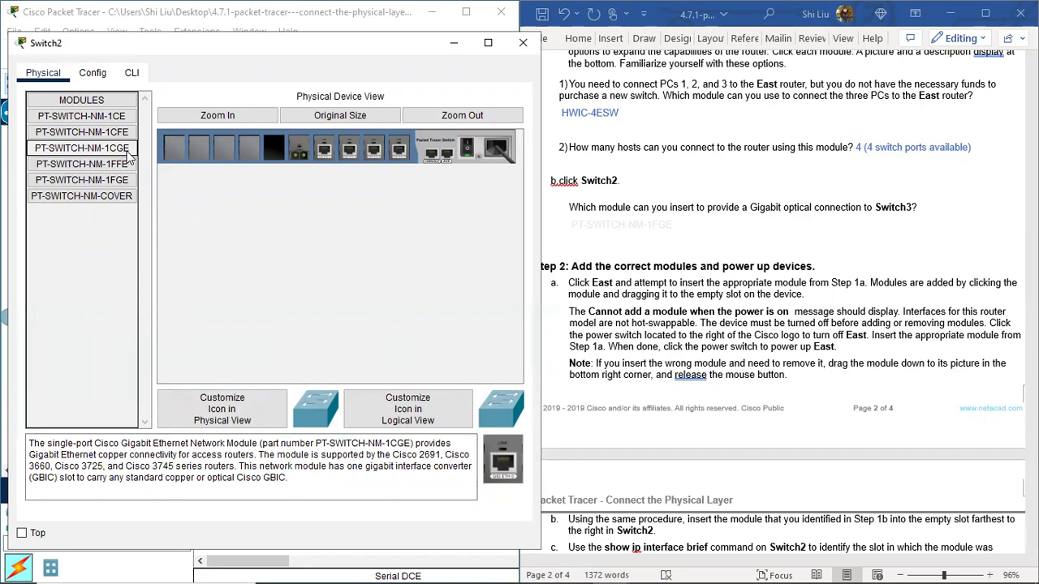
drag(163, 444, 224, 456)
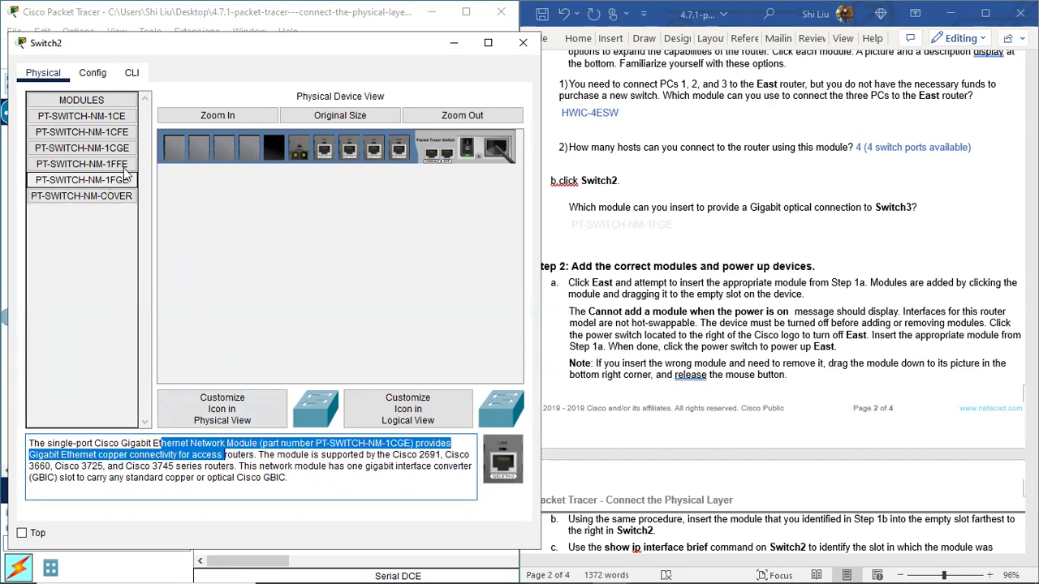
click(416, 453)
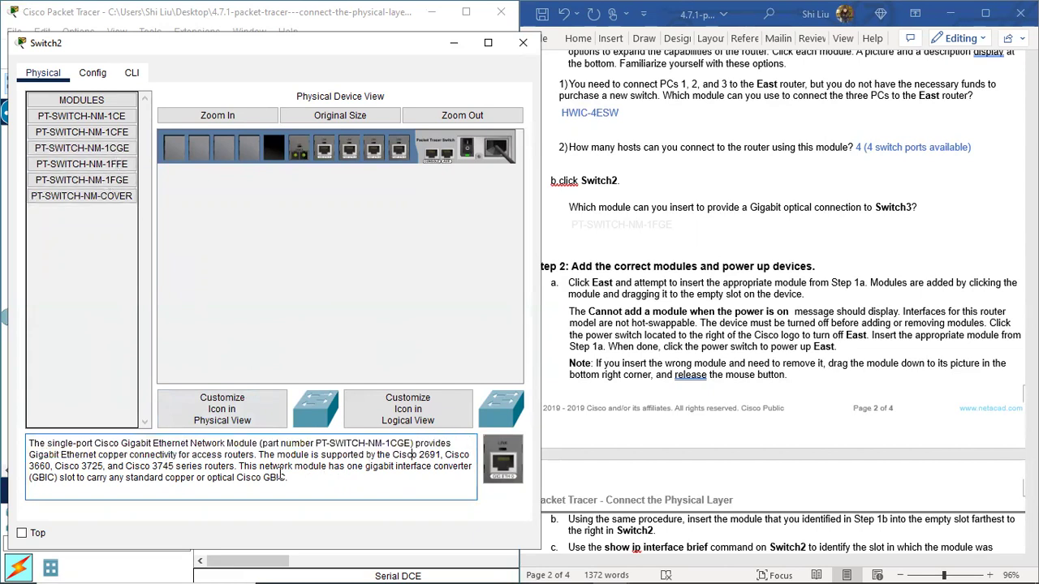
drag(108, 455, 157, 454)
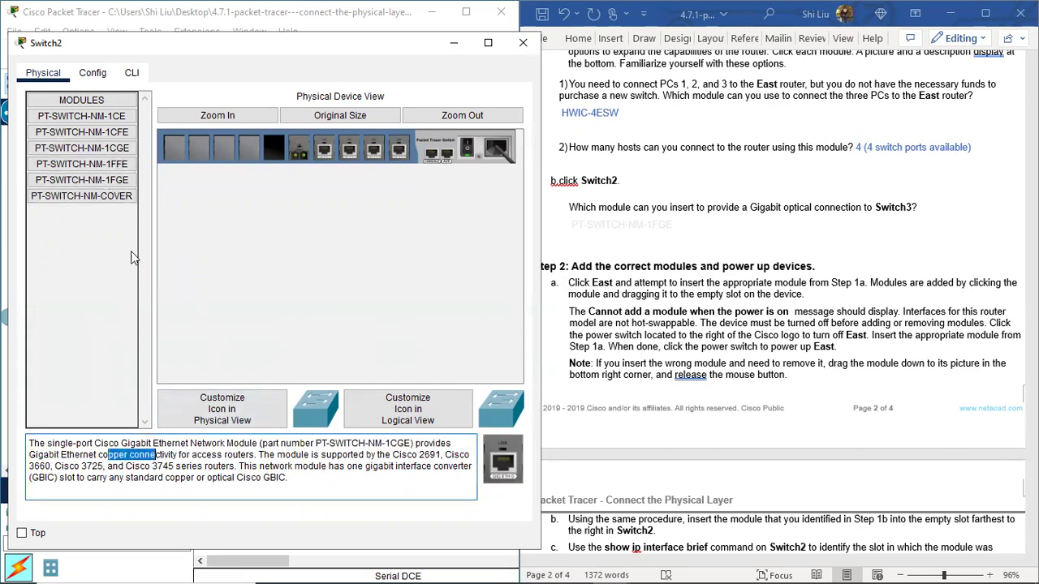
Examine the descriptions of PT-SWITCH-NM-1FFE, PT-SWITCH-NM-1FGE and PT-SWITCH-NM-COVER to identify the module offering a Gigabit optical connection.
click(109, 166)
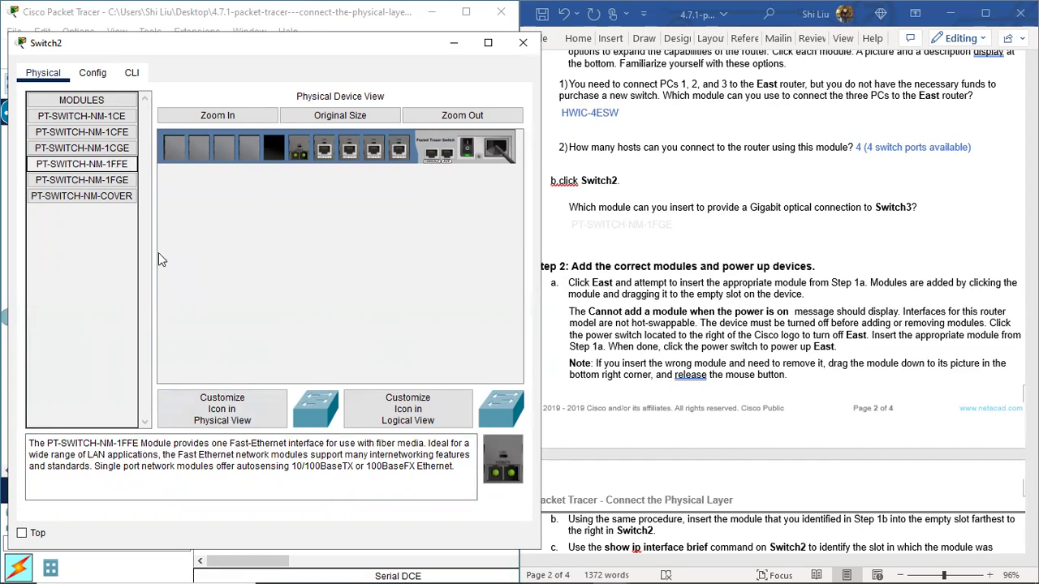
drag(377, 444, 428, 446)
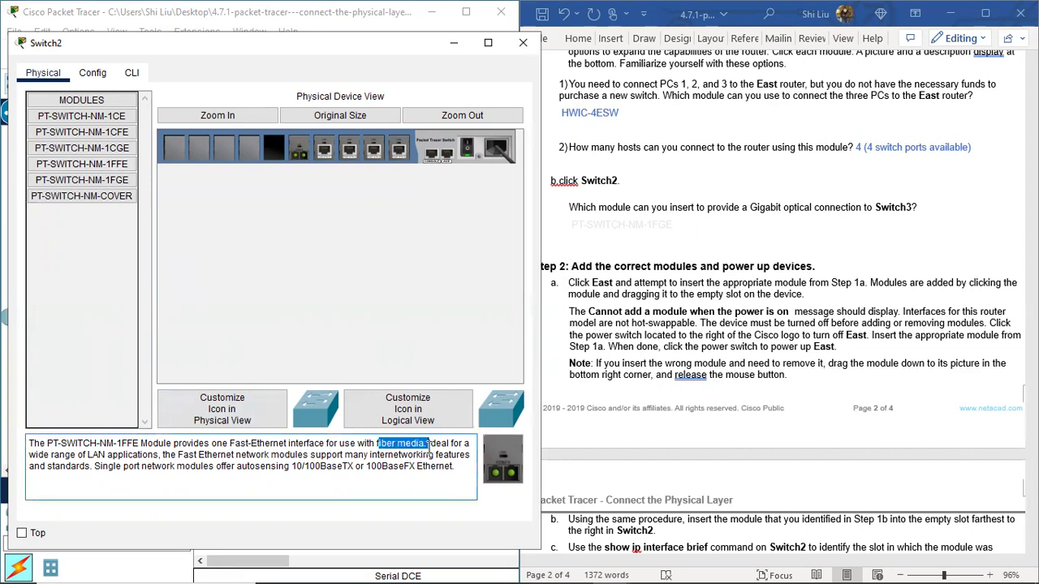
drag(230, 444, 289, 444)
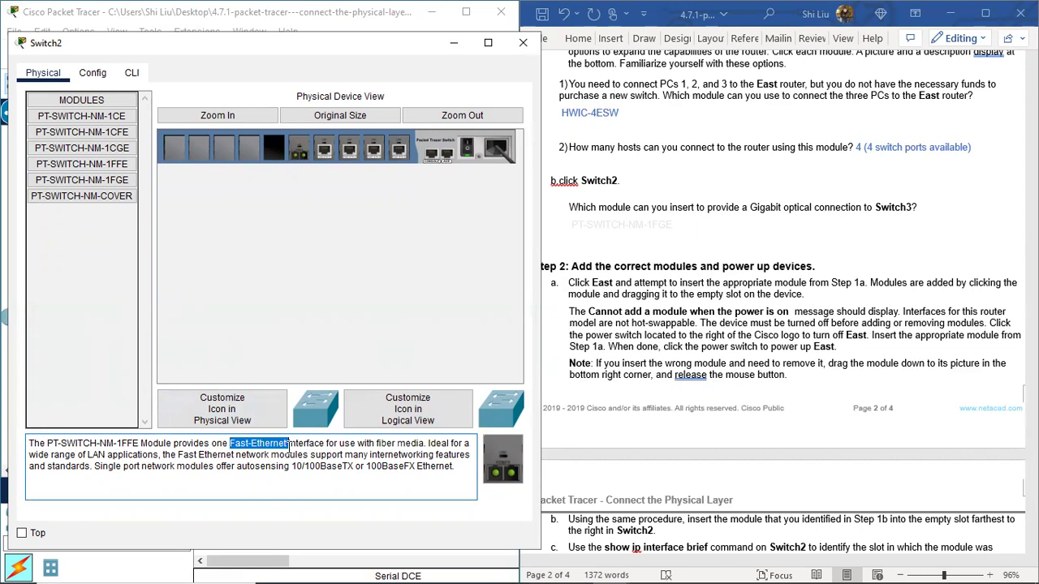
click(113, 180)
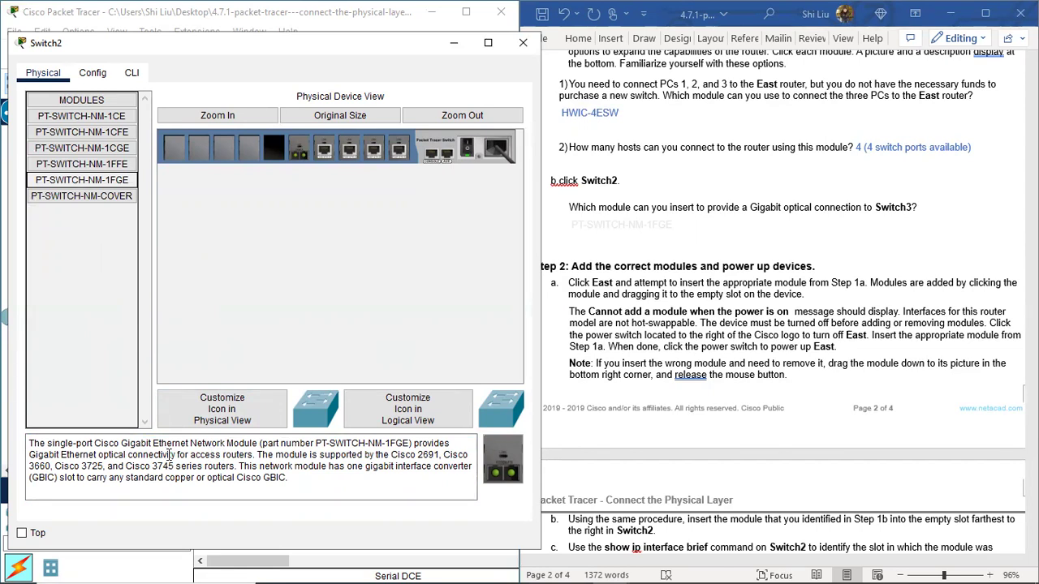
drag(162, 446, 203, 446)
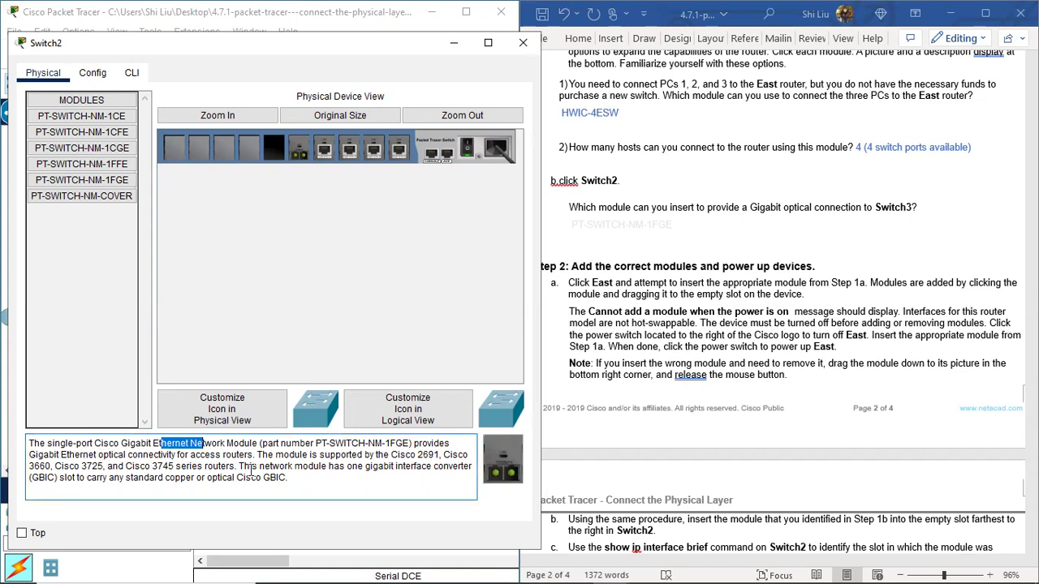
drag(38, 456, 172, 455)
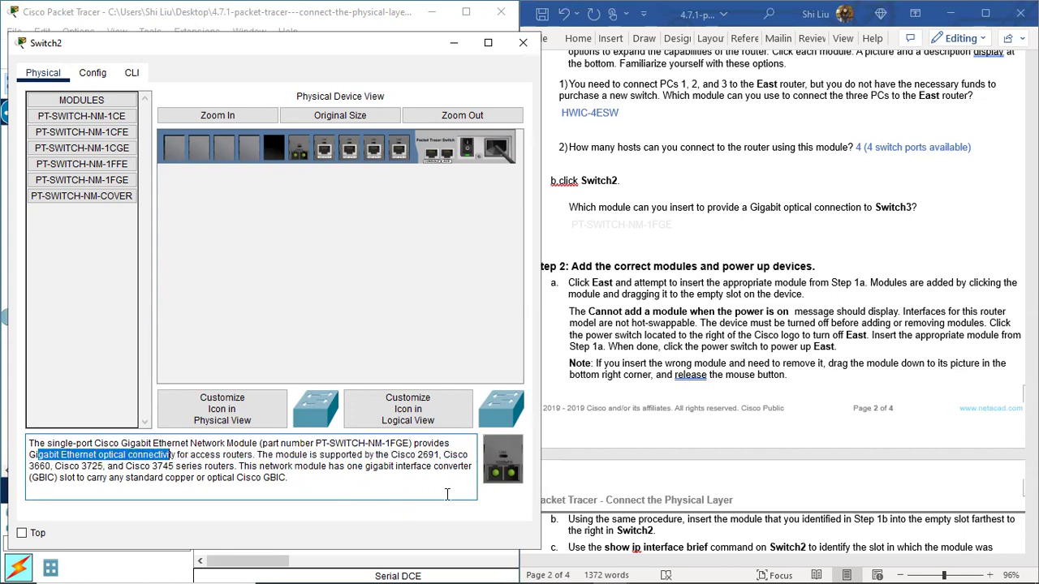
click(95, 196)
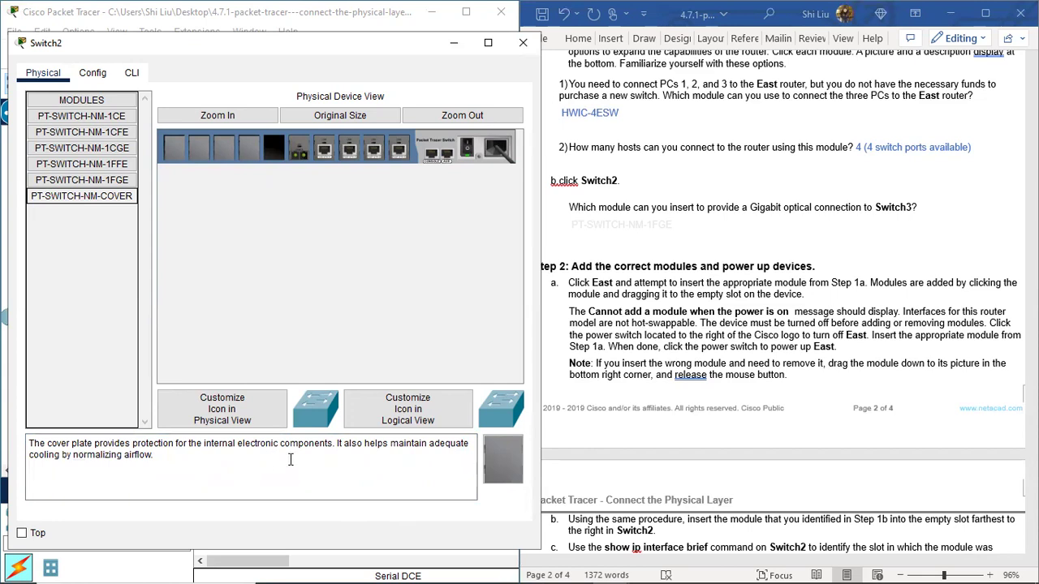
click(114, 180)
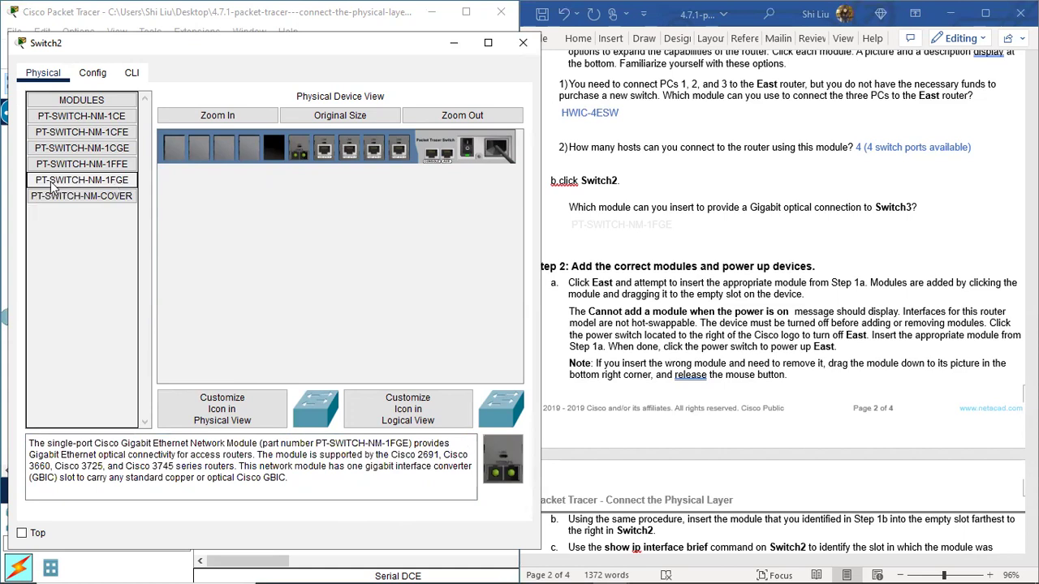
Color the hidden answer "PT-SWITCH-NM-1FGE" blue under Step 1b of the instructions.
click(573, 224)
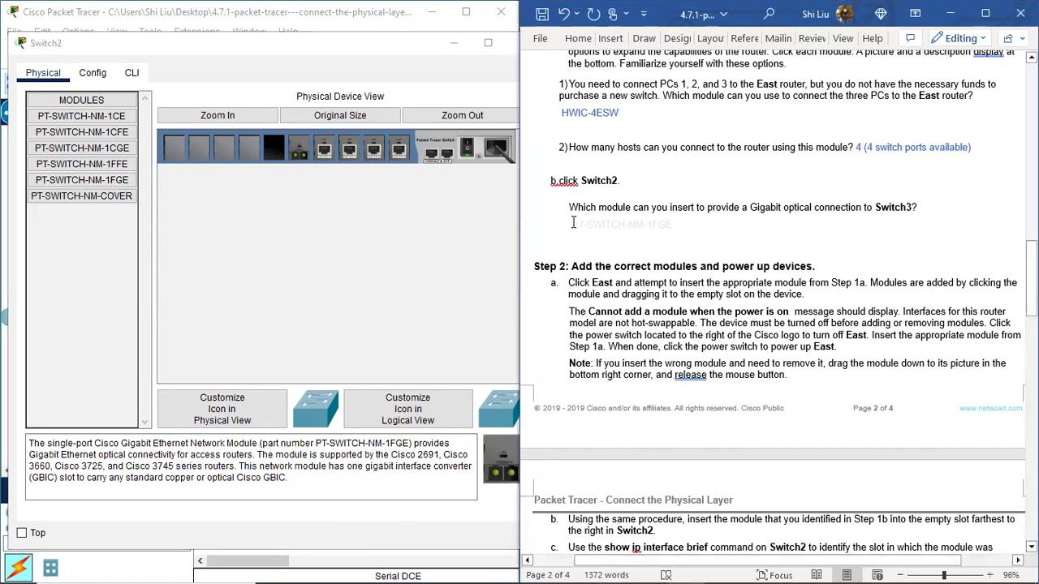
drag(588, 224, 673, 226)
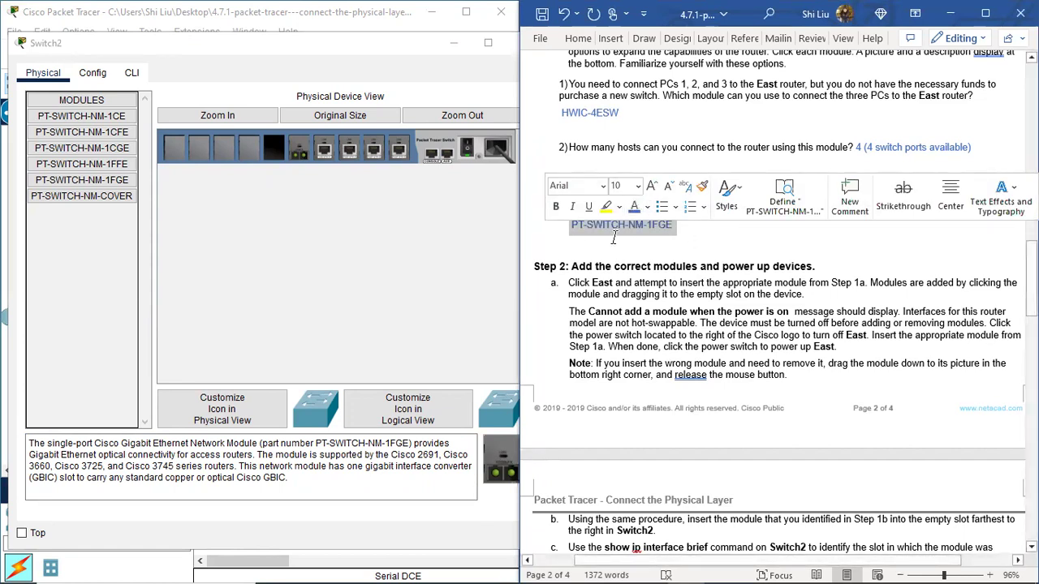
click(651, 253)
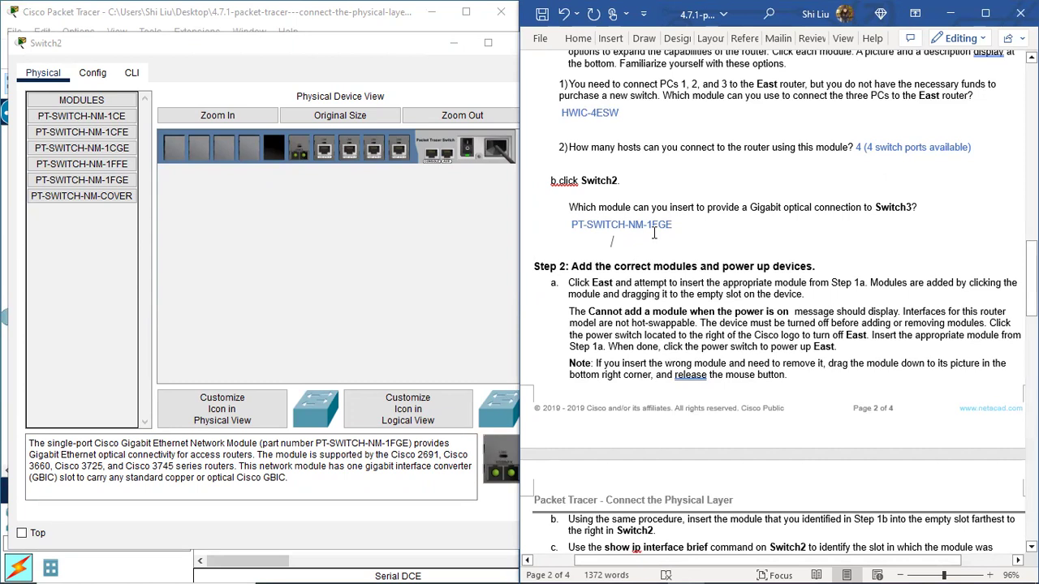
Try to insert the PT-SWITCH-NM-1FGE module into Switch2's empty slot while the switch is powered on.
click(449, 258)
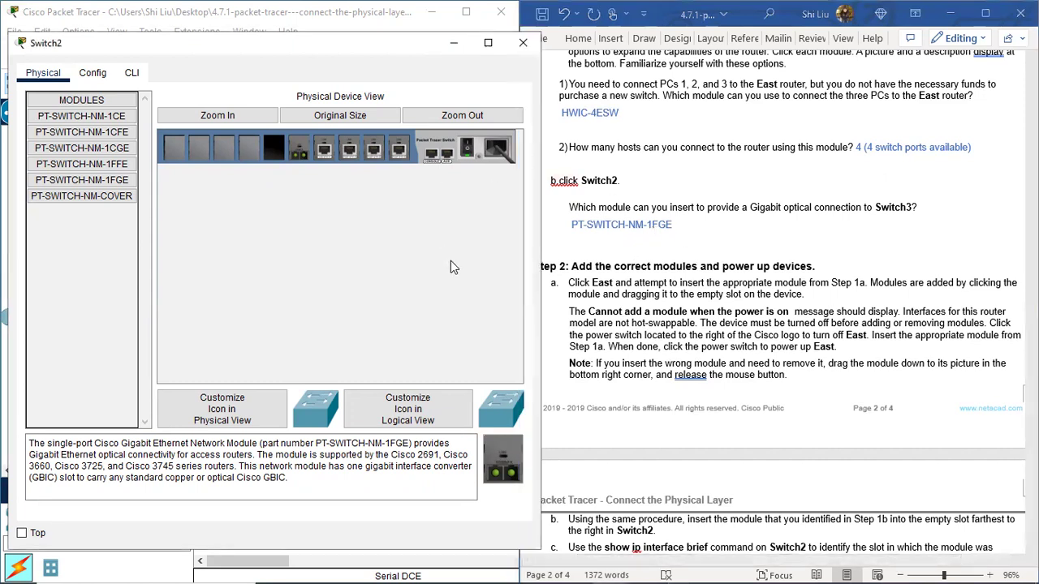
drag(115, 180, 275, 158)
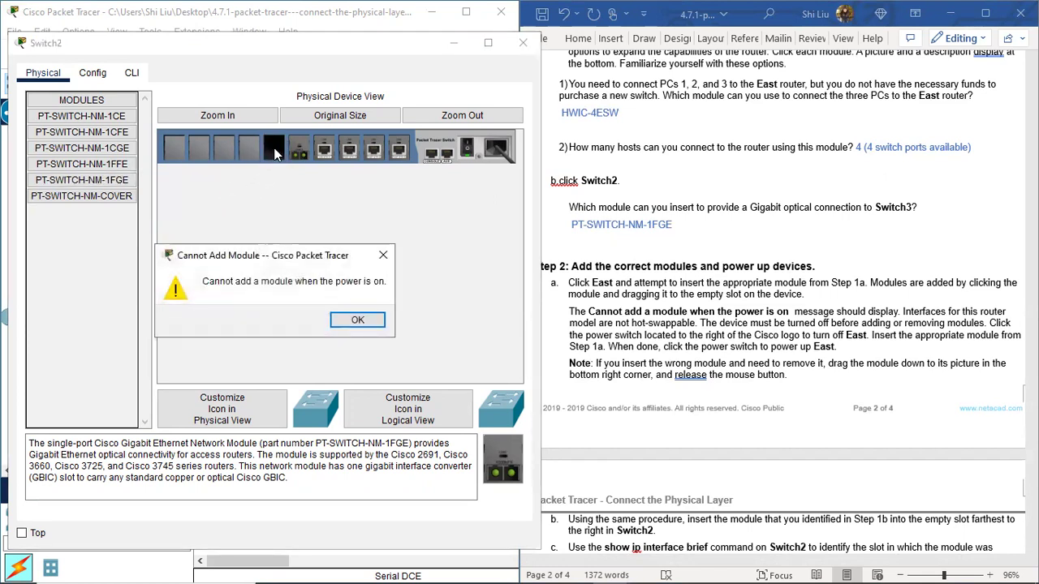
click(359, 321)
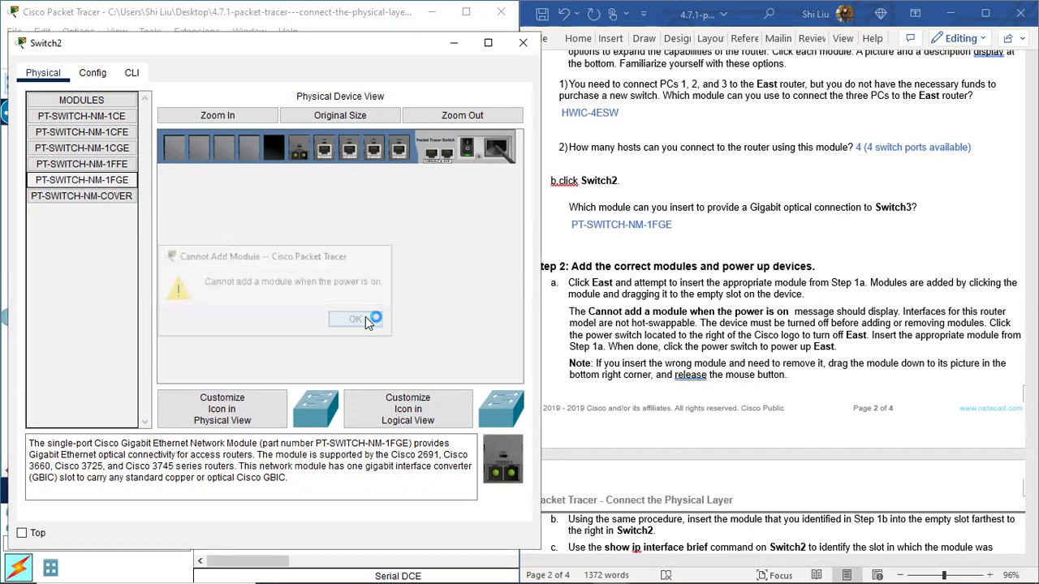
Power off Switch2, insert the PT-SWITCH-NM-1FGE module into its empty slot, and restore power before closing the device window.
click(471, 154)
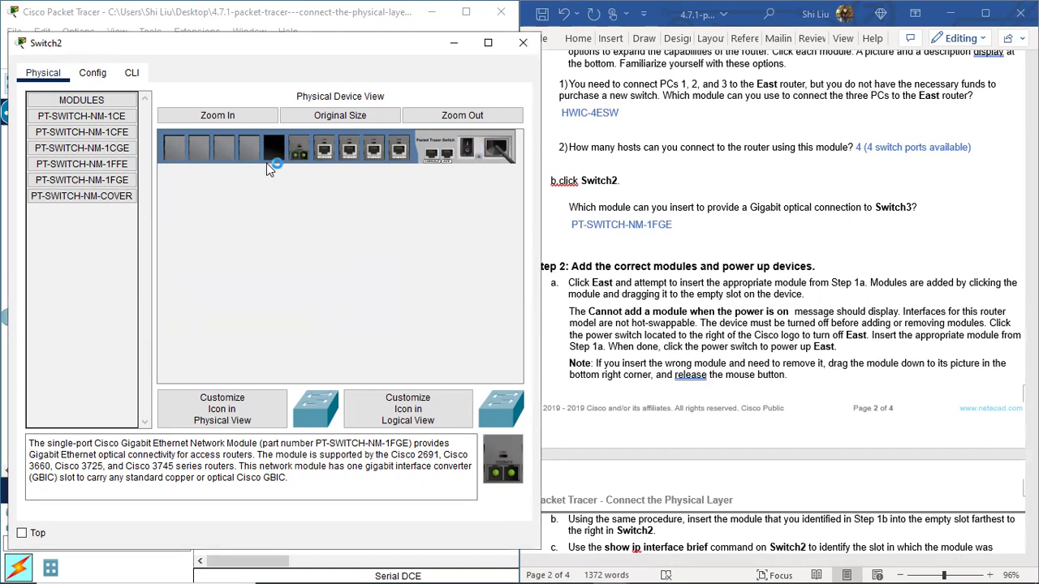
drag(121, 177, 274, 156)
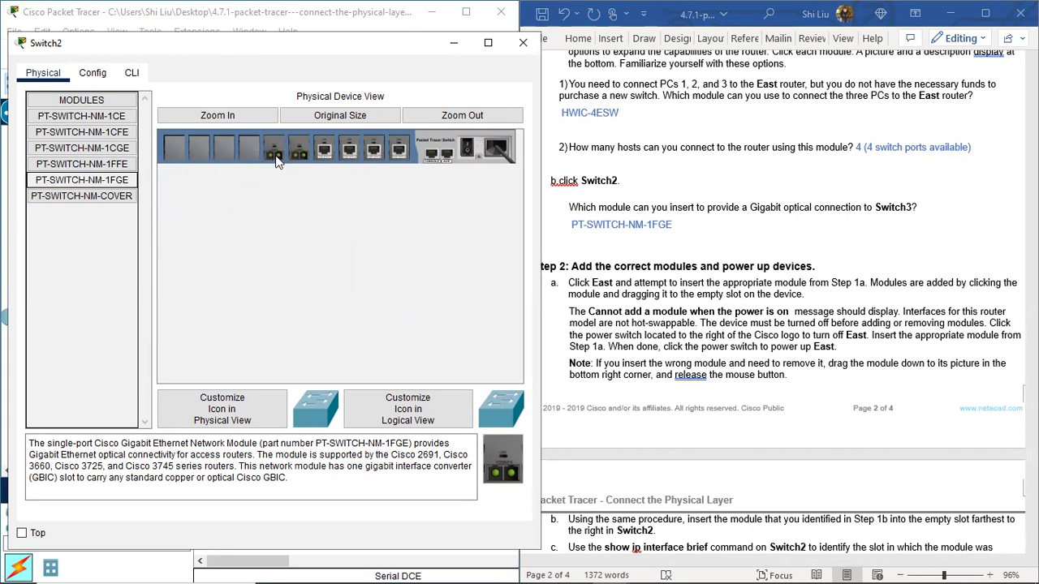
click(468, 151)
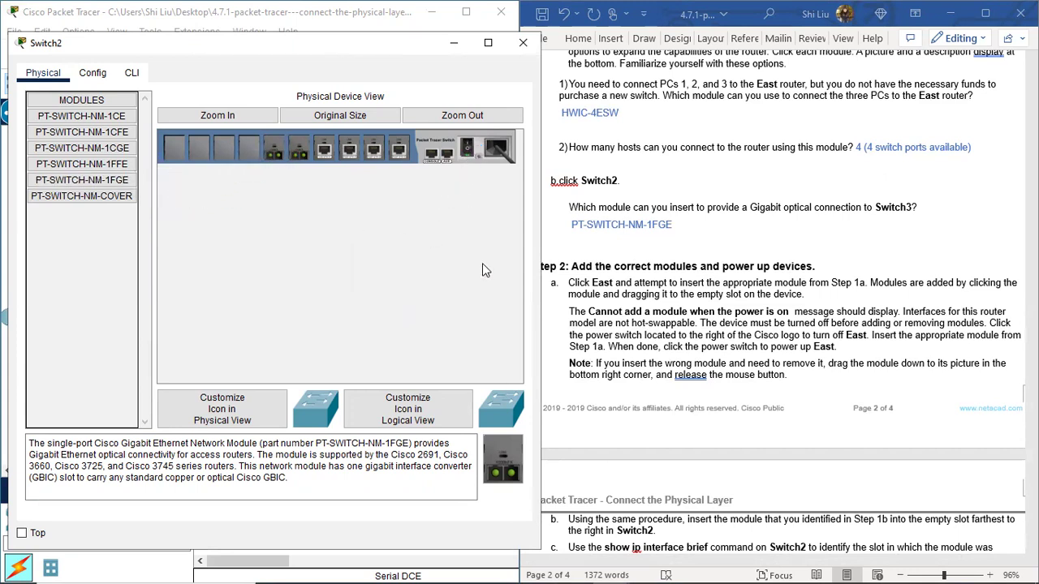
click(523, 43)
Find Step 2c about identifying the module's slot in the instructions and open Switch2's command line.
scroll(607, 236, down, 3)
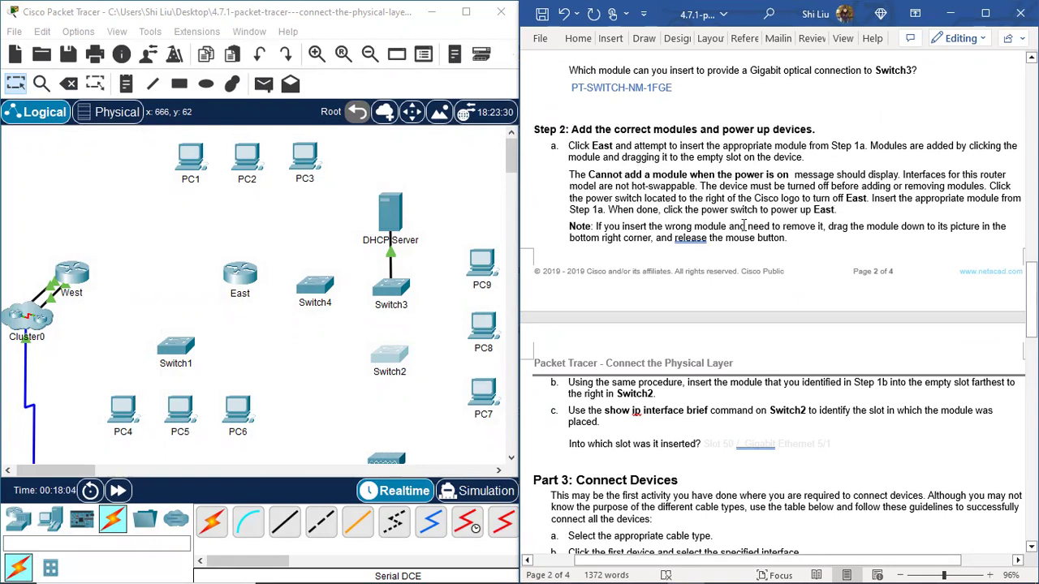
scroll(767, 227, down, 3)
scroll(767, 227, down, 1)
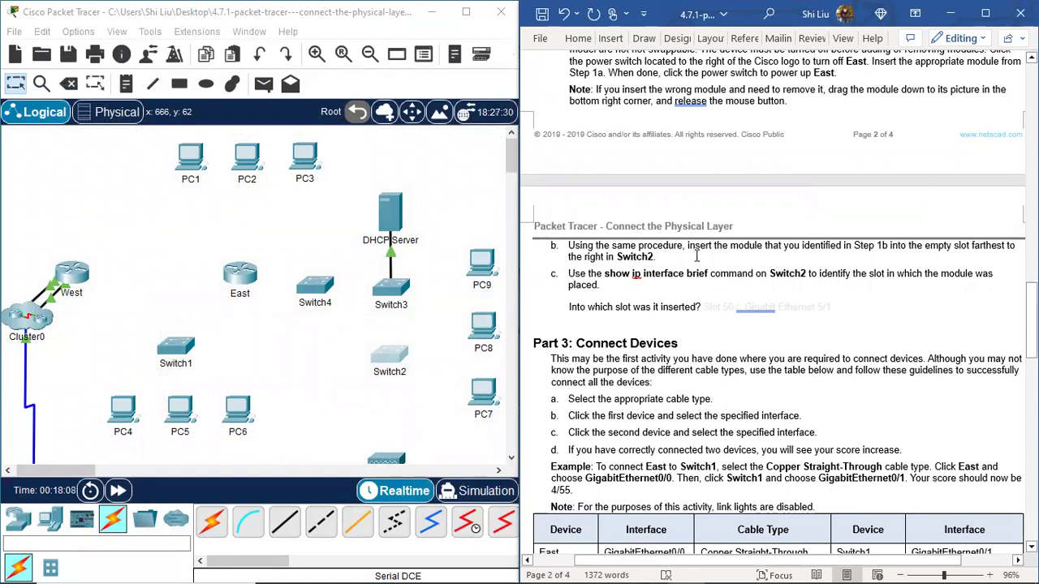
scroll(631, 229, down, 2)
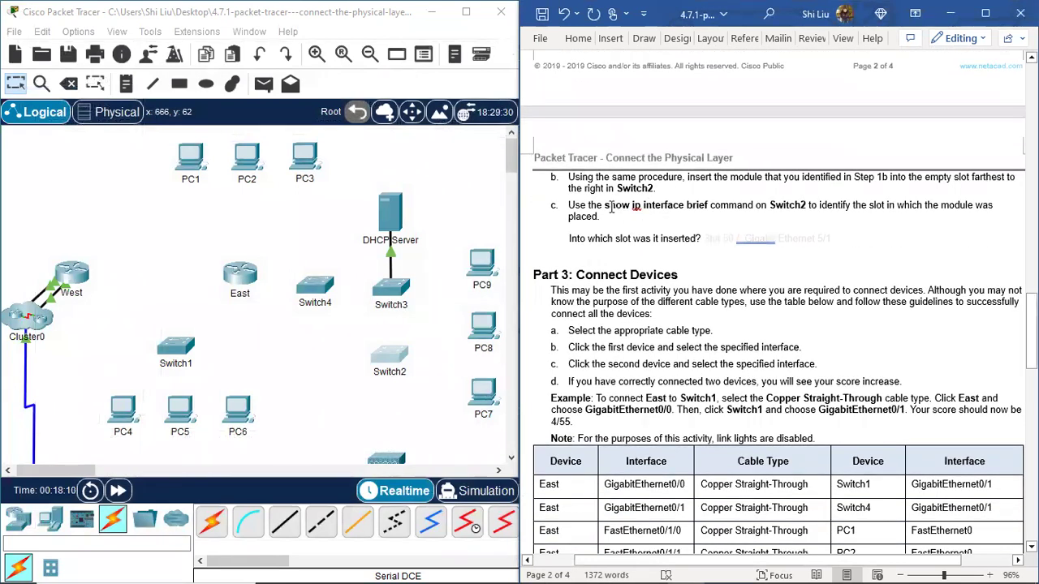
drag(612, 208, 717, 200)
click(390, 357)
drag(449, 51, 125, 50)
click(121, 59)
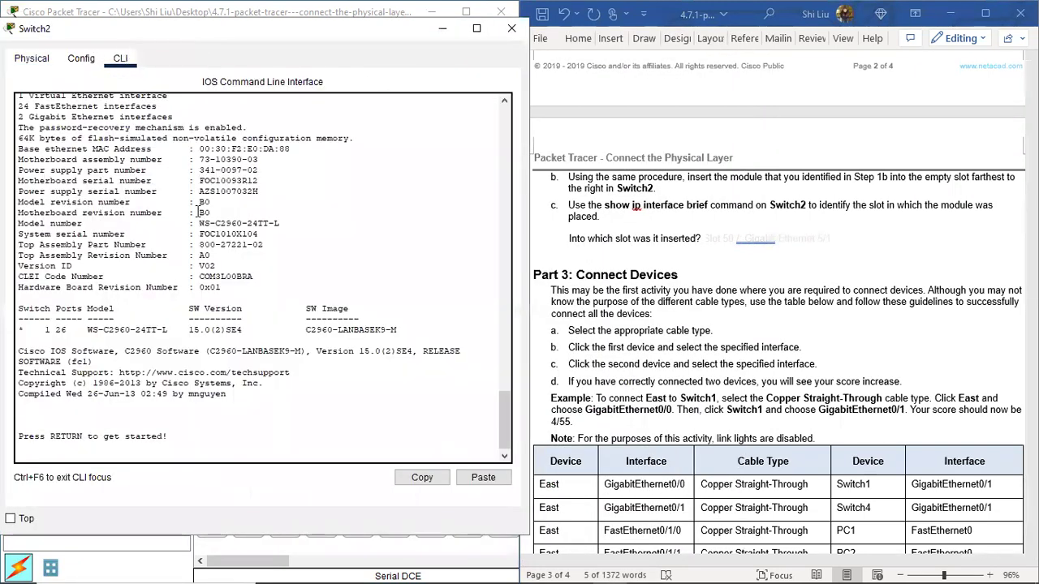
Start the Switch2 console session and run "show ip interface brief" to list its interfaces.
key(Return)
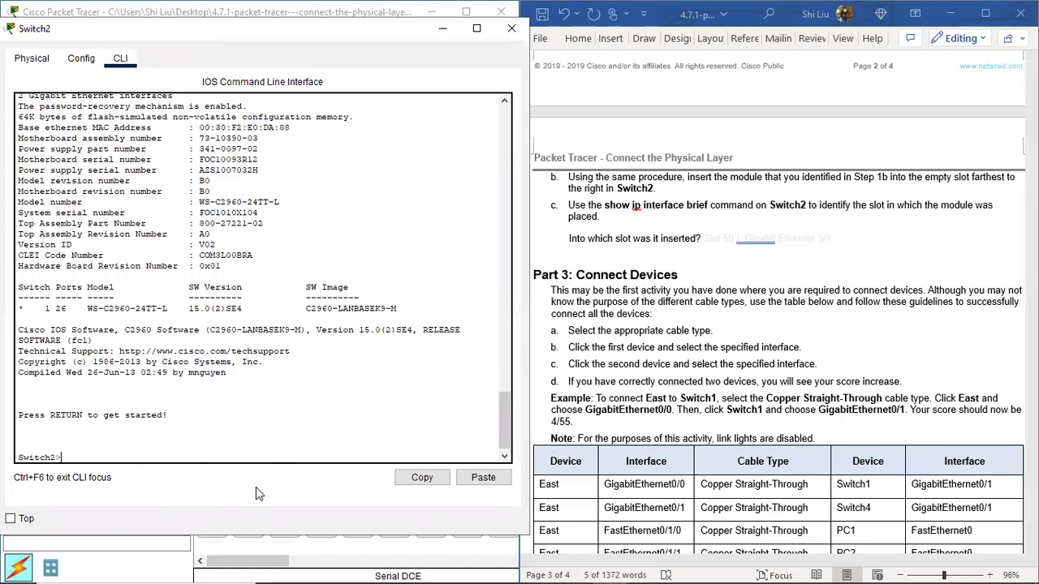
text(show ip interface brief)
key(Return)
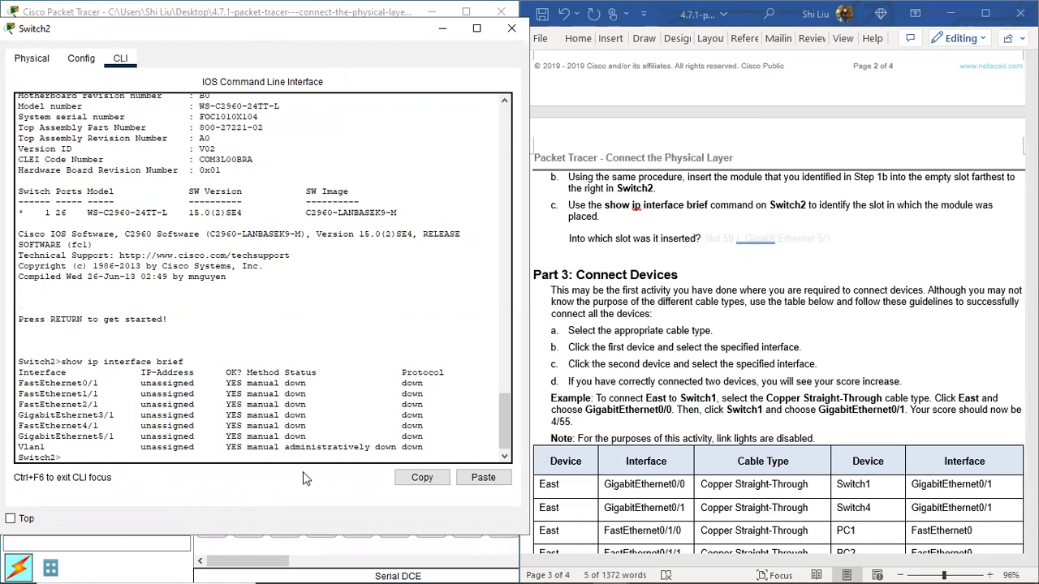
key(Return)
key(Return)
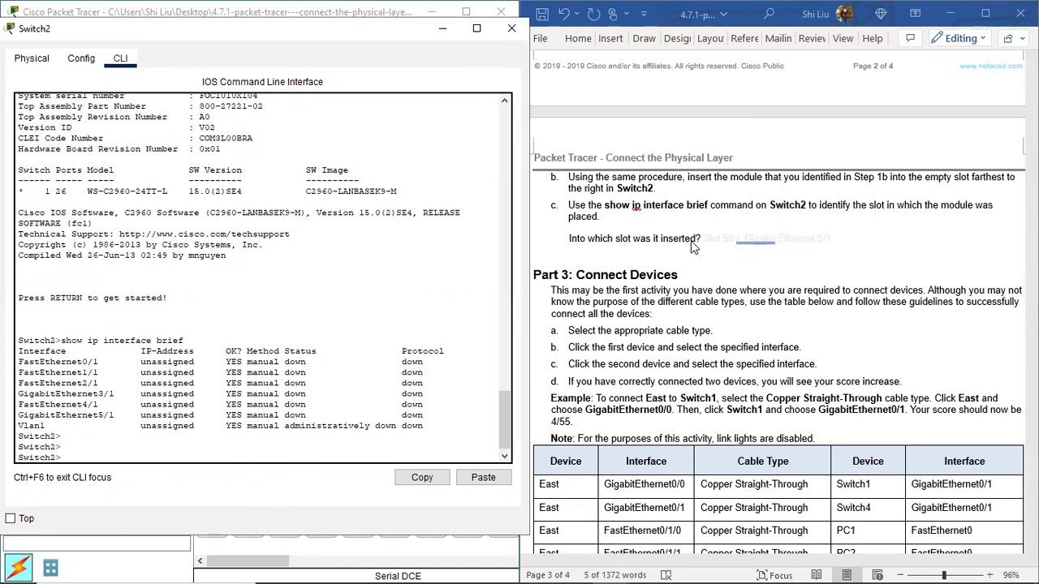
Check the listed Switch2 interfaces against the Step 2c question and open the physical view to compare the slots.
drag(605, 204, 754, 205)
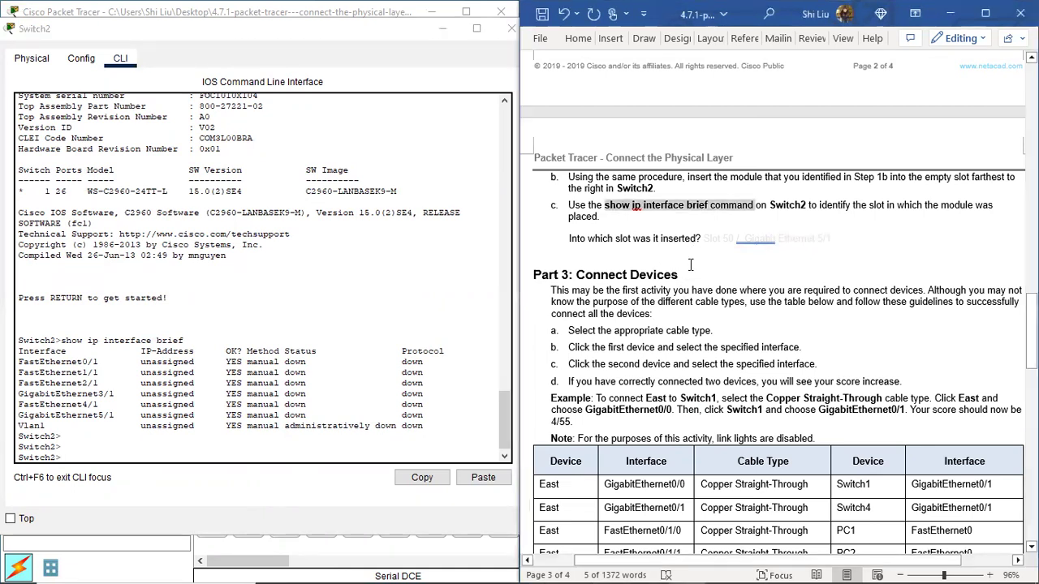
scroll(104, 376, down, 1)
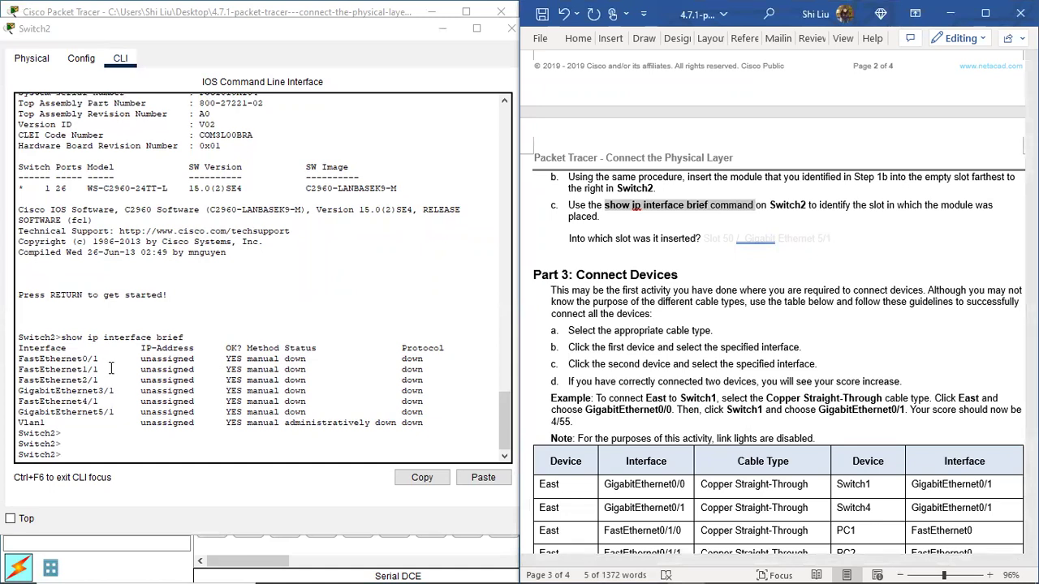
click(18, 364)
drag(18, 359, 104, 415)
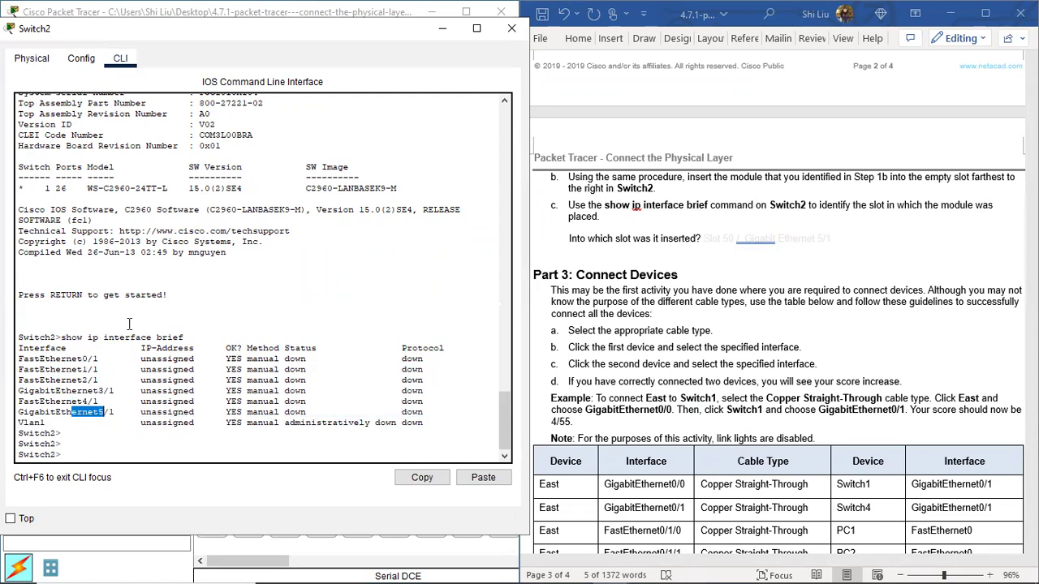
click(32, 65)
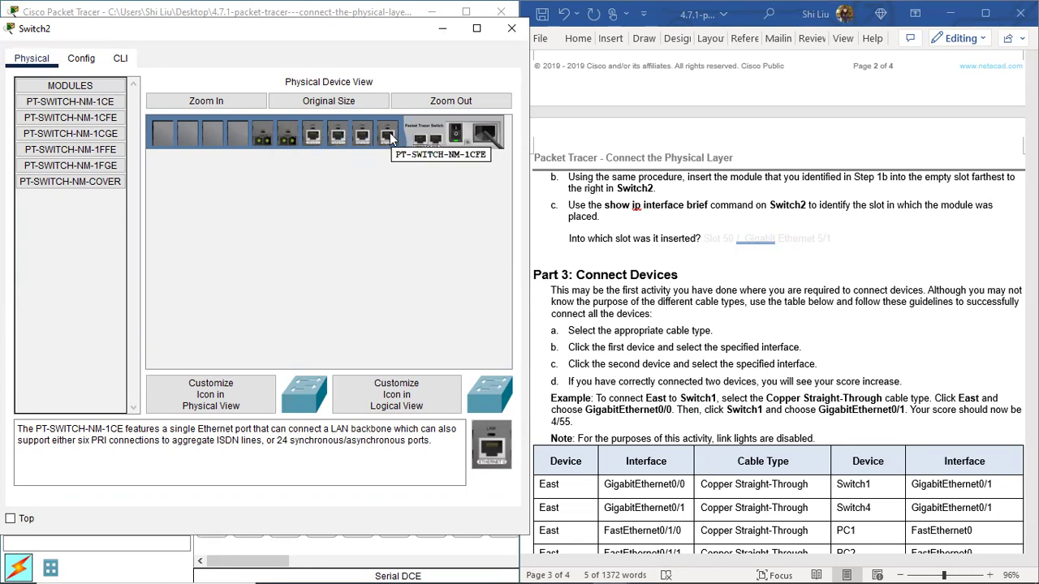
Compare Switch2's listed interfaces, from FastEthernet0/1 to GigabitEthernet5/1, with the modules in its physical slots to work out the slot numbering.
click(123, 64)
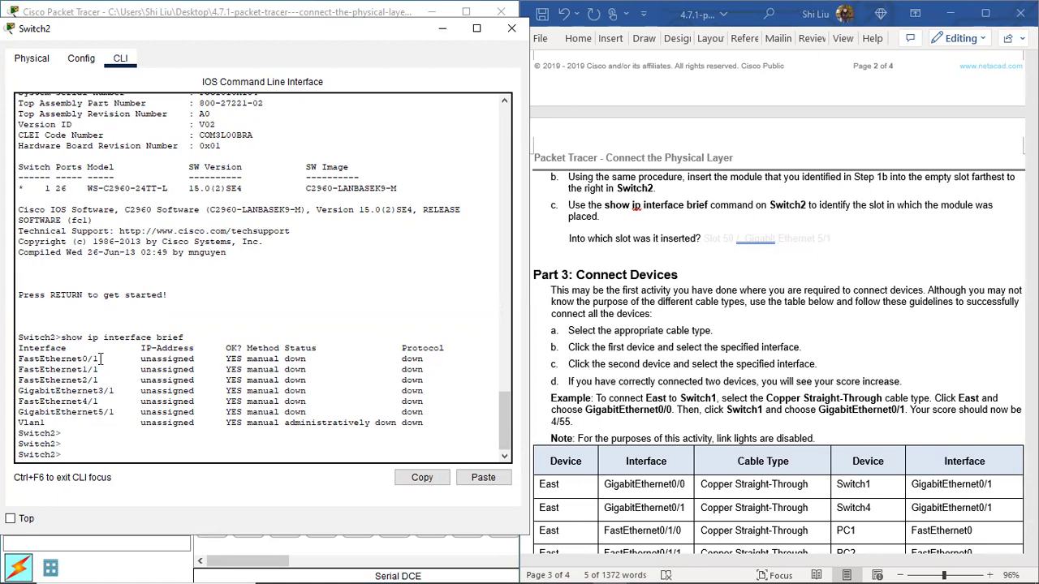
drag(82, 358, 99, 359)
click(33, 58)
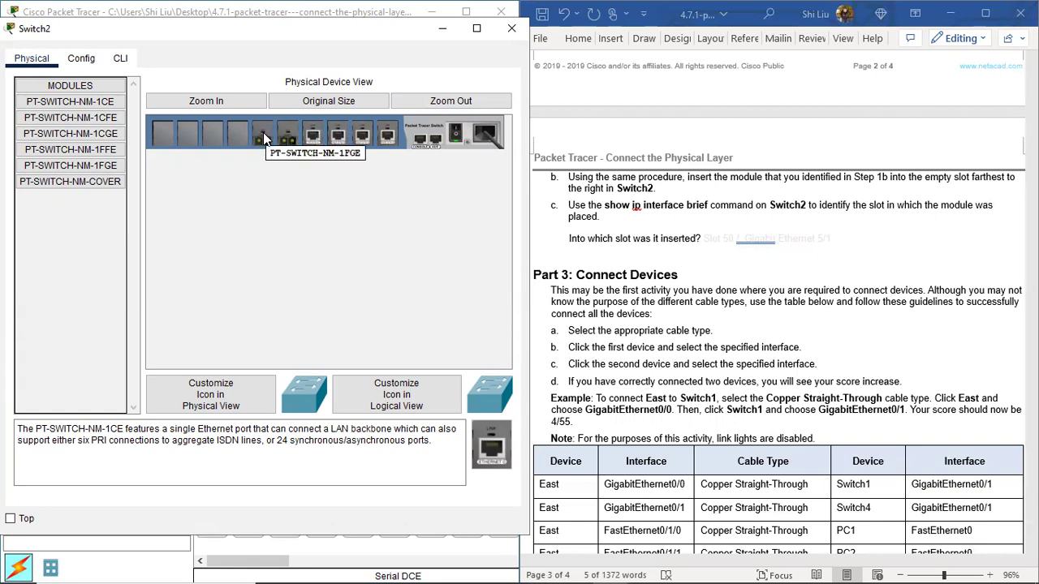
click(122, 62)
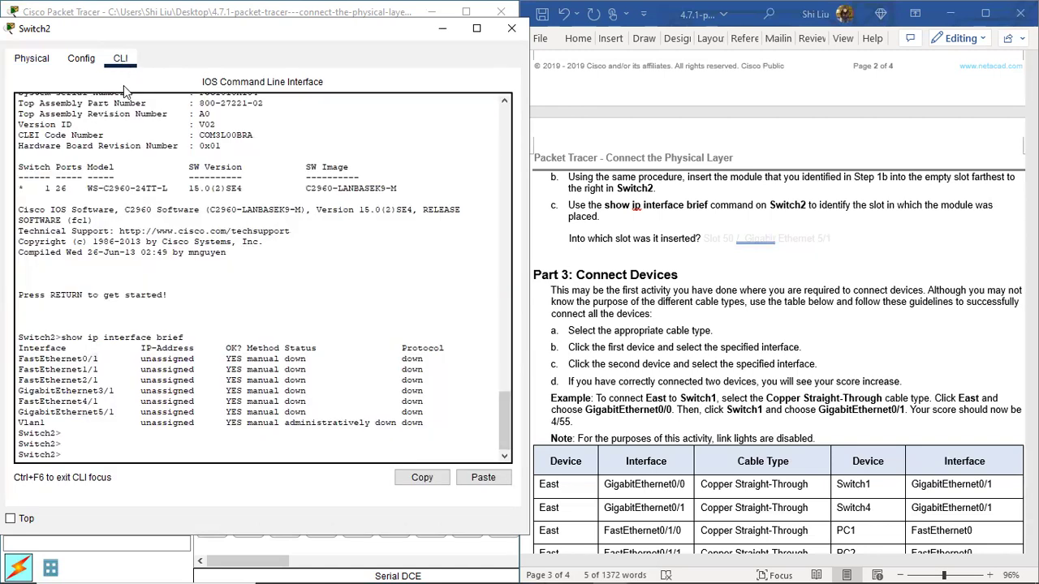
click(84, 371)
drag(82, 380, 104, 412)
drag(106, 414, 114, 414)
Reveal the faint answer to the Step 2c slot question by changing its font color to blue.
click(674, 245)
click(728, 237)
drag(704, 238, 859, 237)
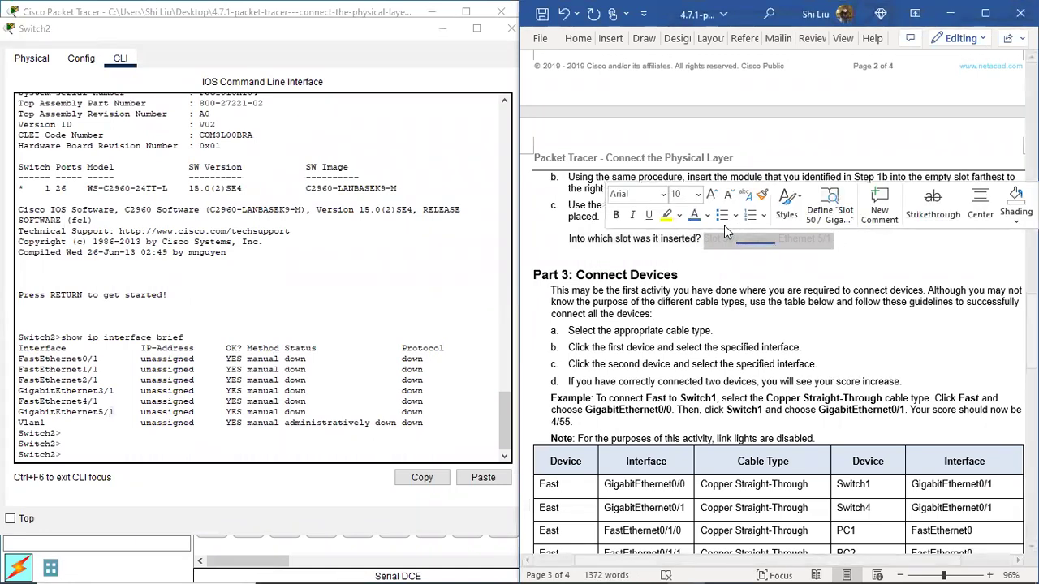
click(694, 215)
click(679, 235)
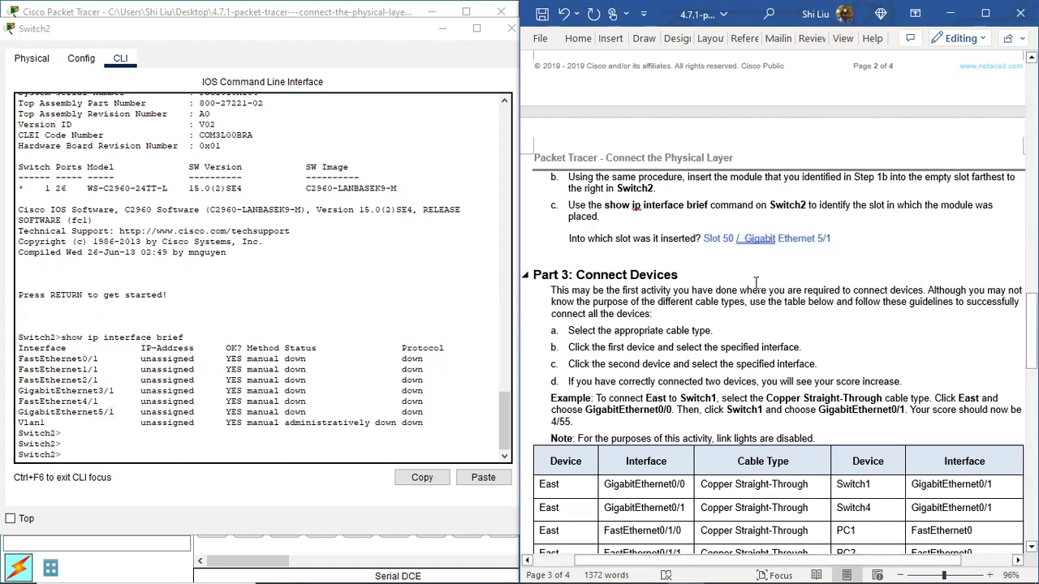
Correct the Step 2c answer to read "Slot 5, Gigabit Ethernet 5/1", removing the extra 0 and the slash.
key(BackSpace)
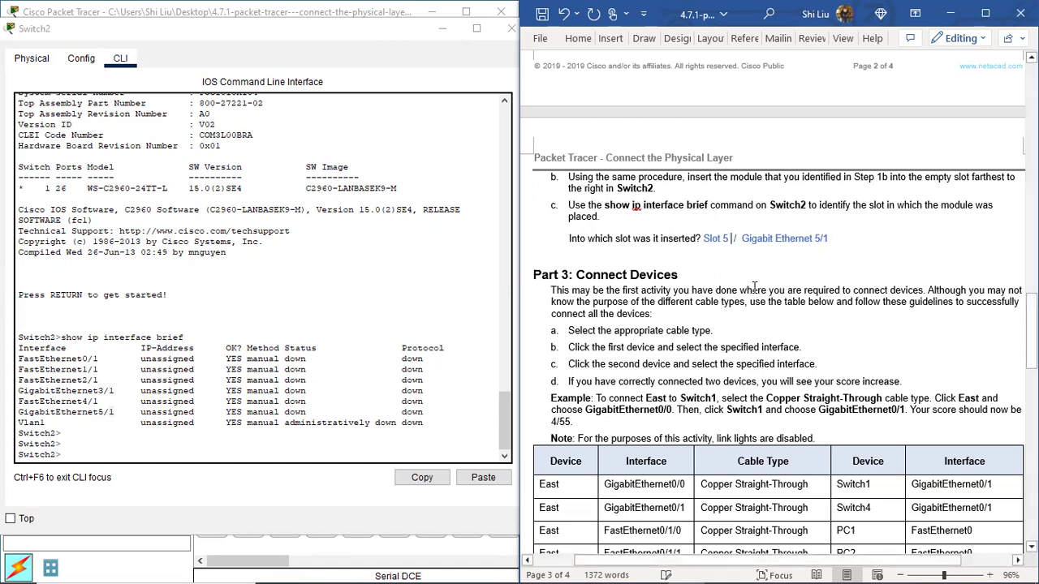
click(741, 291)
click(740, 238)
key(BackSpace)
key(BackSpace)
key(BackSpace)
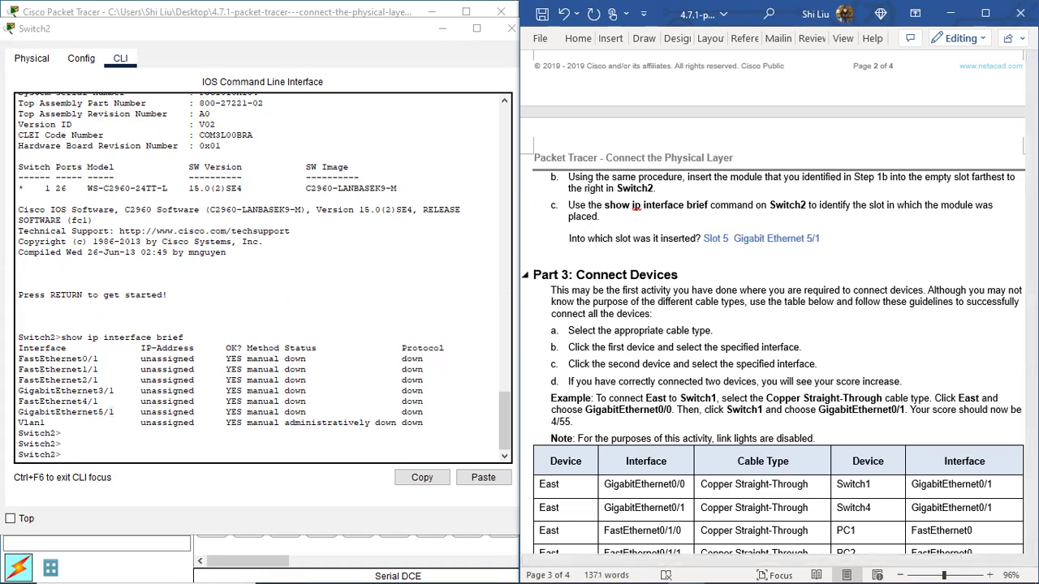
text(,)
Find the Part 3 device connection table in the instructions and close the Switch2 device window.
scroll(676, 298, down, 3)
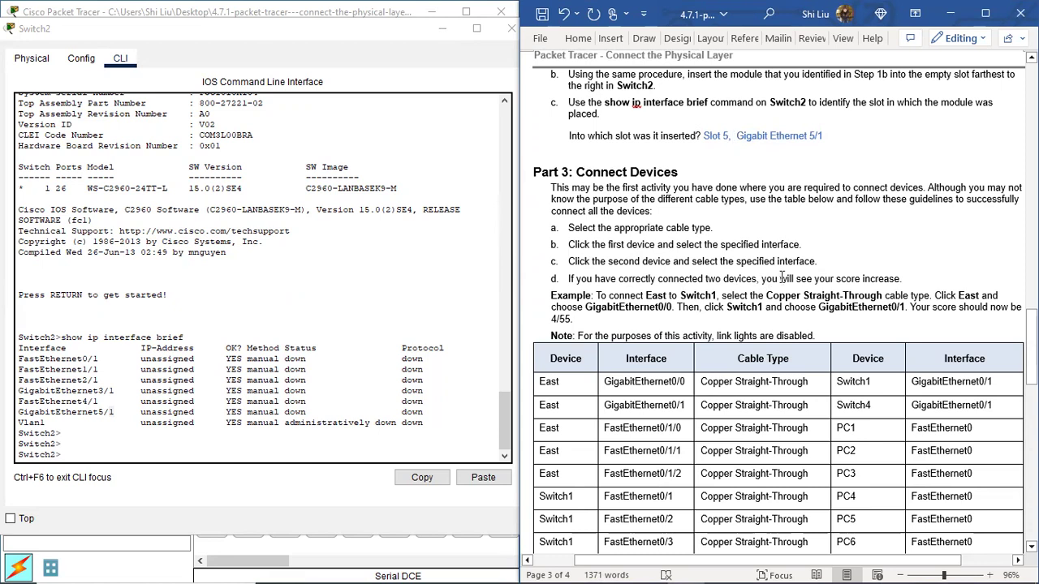
scroll(824, 260, down, 3)
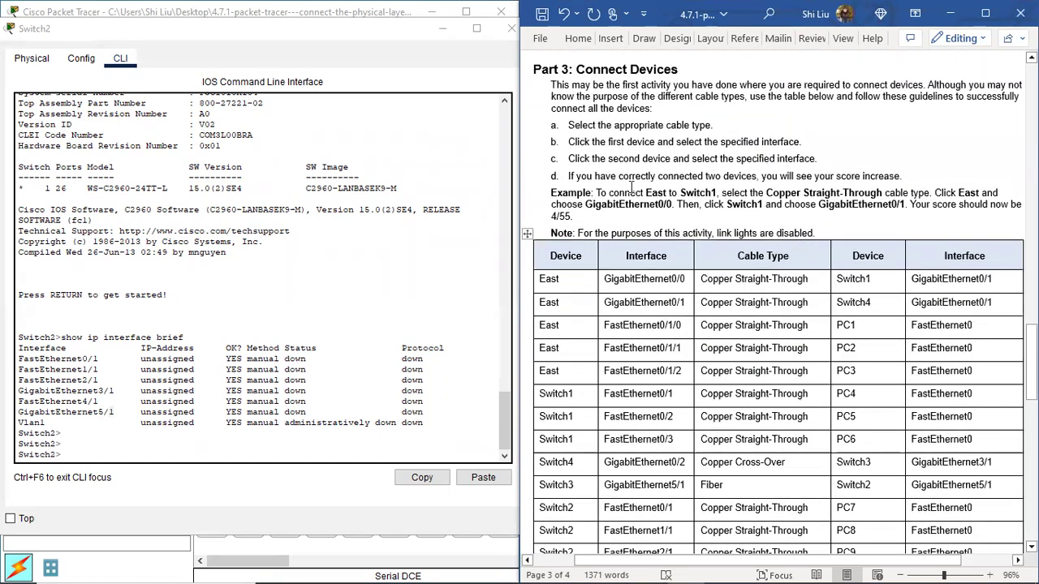
click(504, 35)
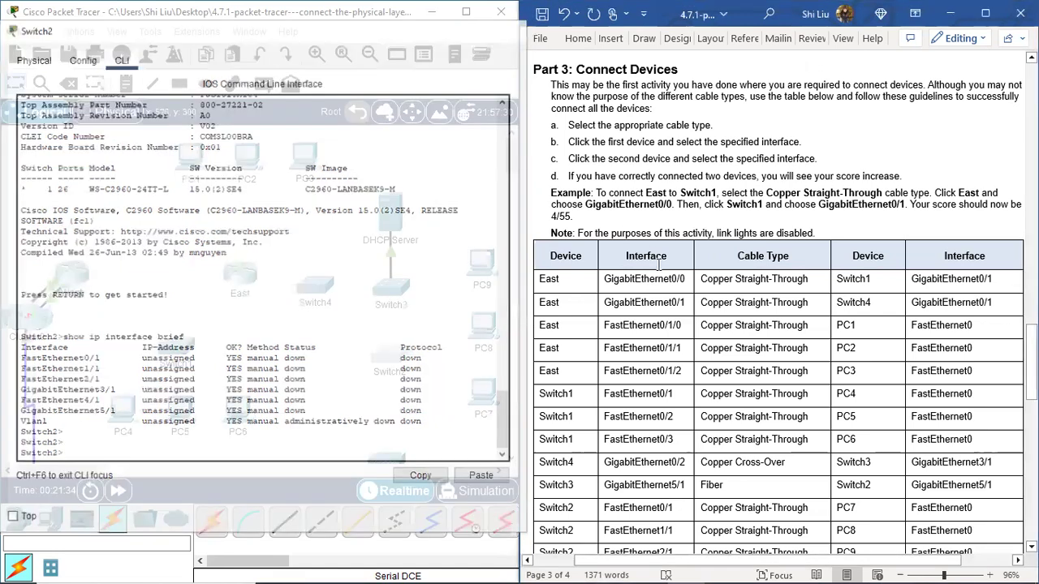
scroll(616, 255, down, 3)
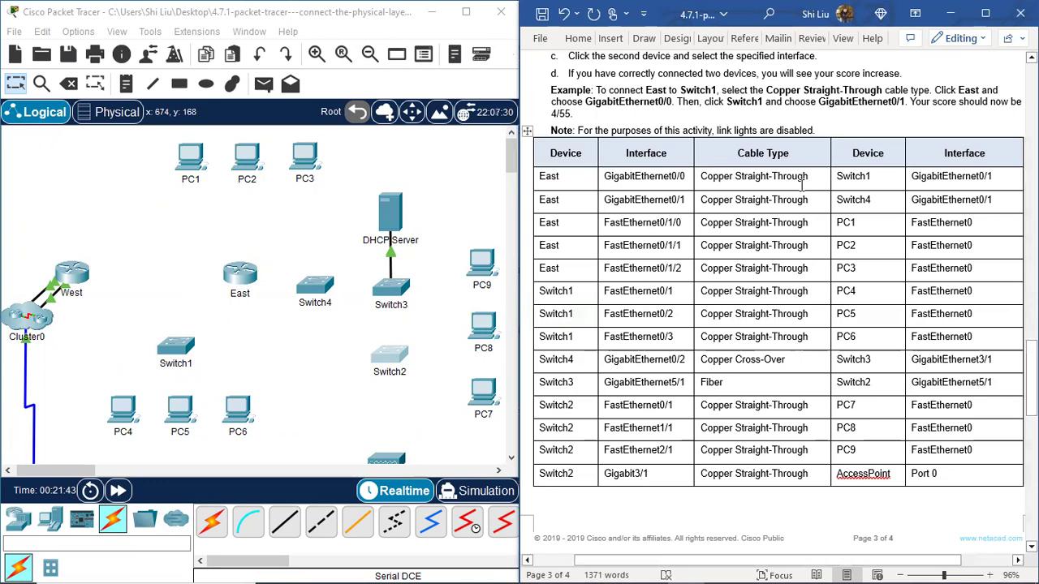
Connect East's GigabitEthernet0/0 to Switch1's GigabitEthernet0/1 with a Copper Straight-Through cable.
click(288, 525)
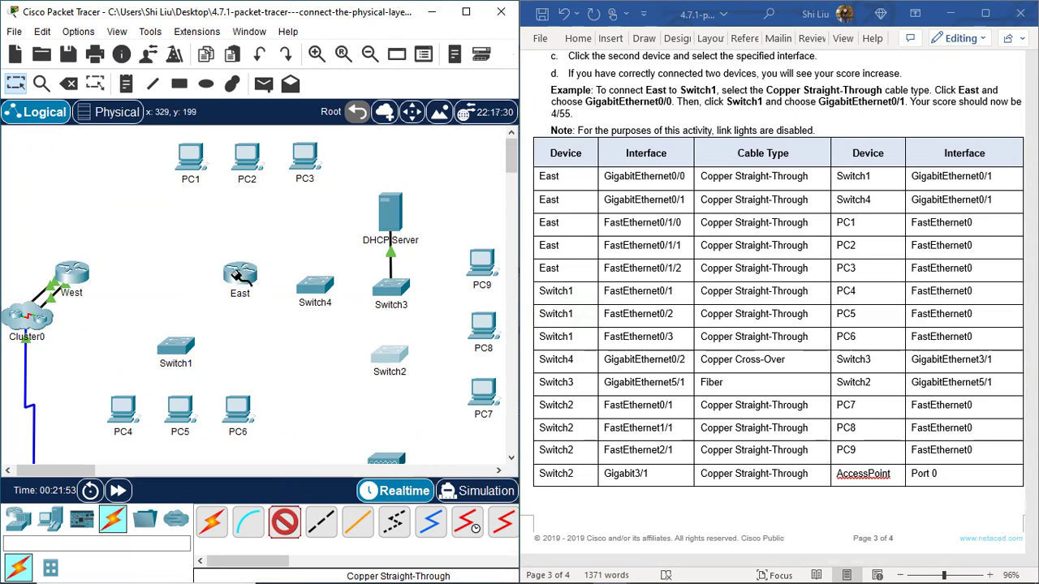
click(239, 280)
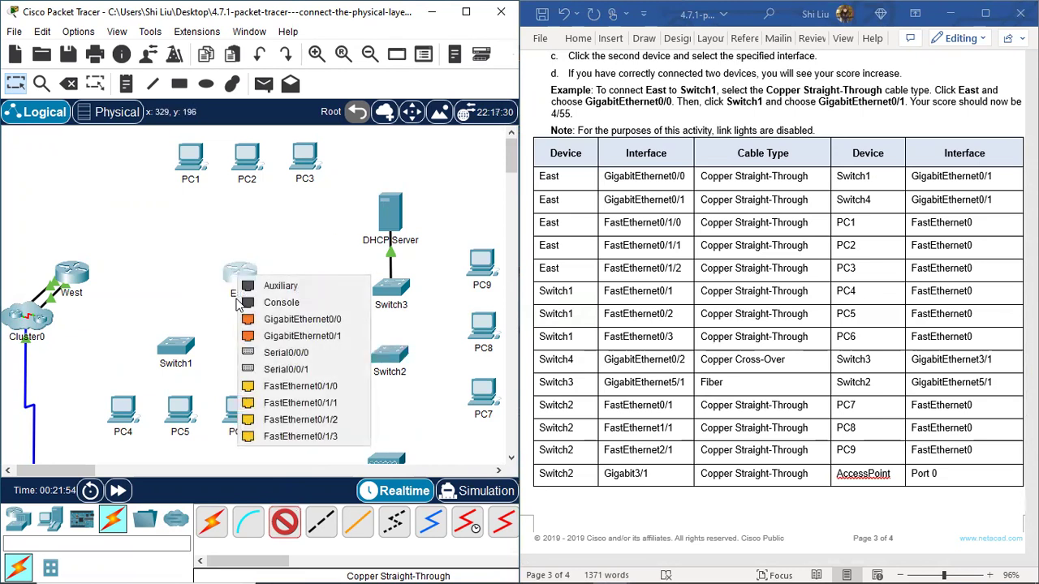
click(333, 319)
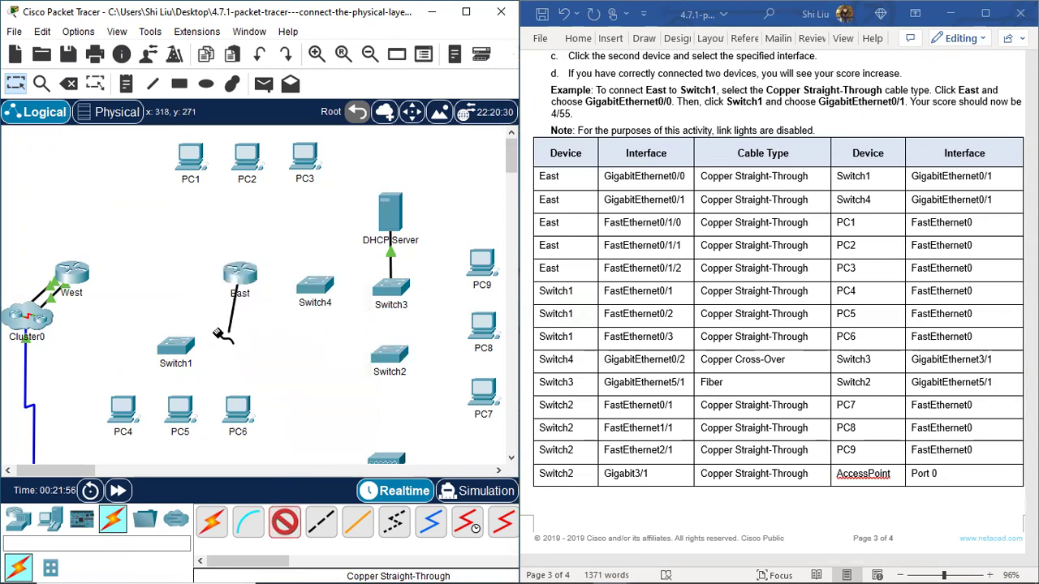
click(175, 346)
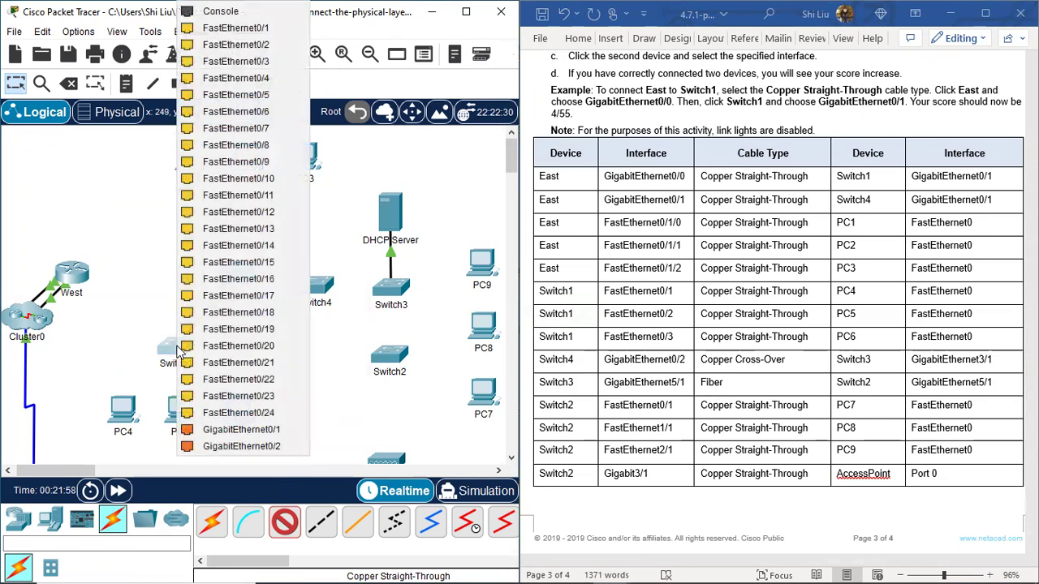
click(263, 429)
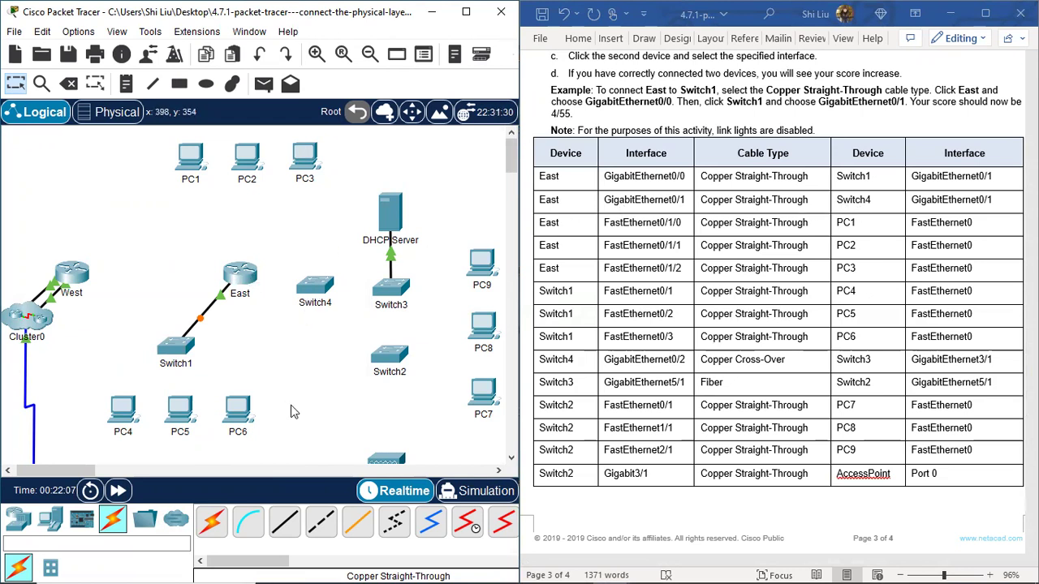
Connect East's GigabitEthernet0/1 to Switch4's GigabitEthernet0/1 with a Copper Straight-Through cable.
click(283, 529)
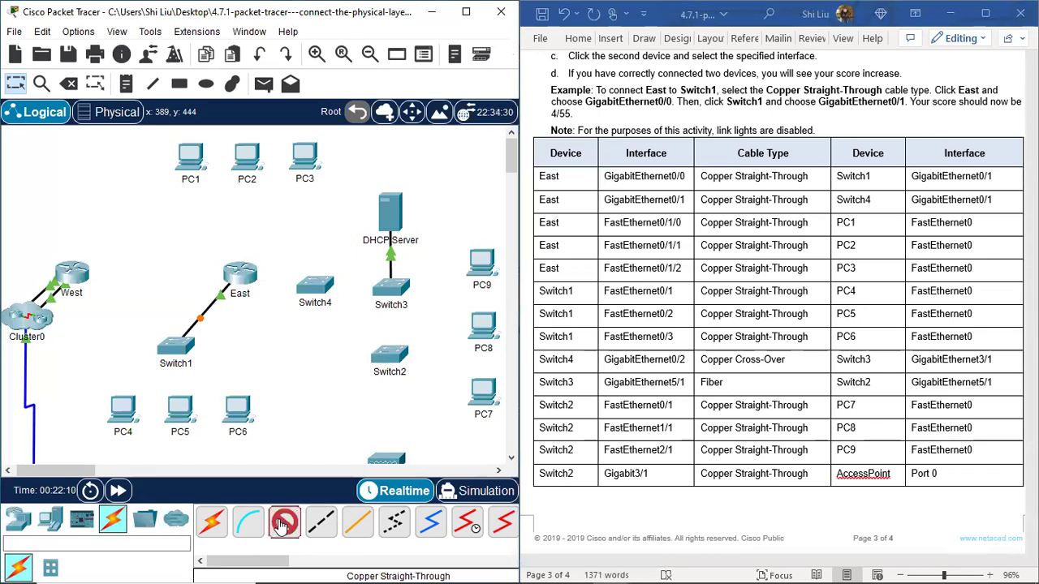
click(241, 277)
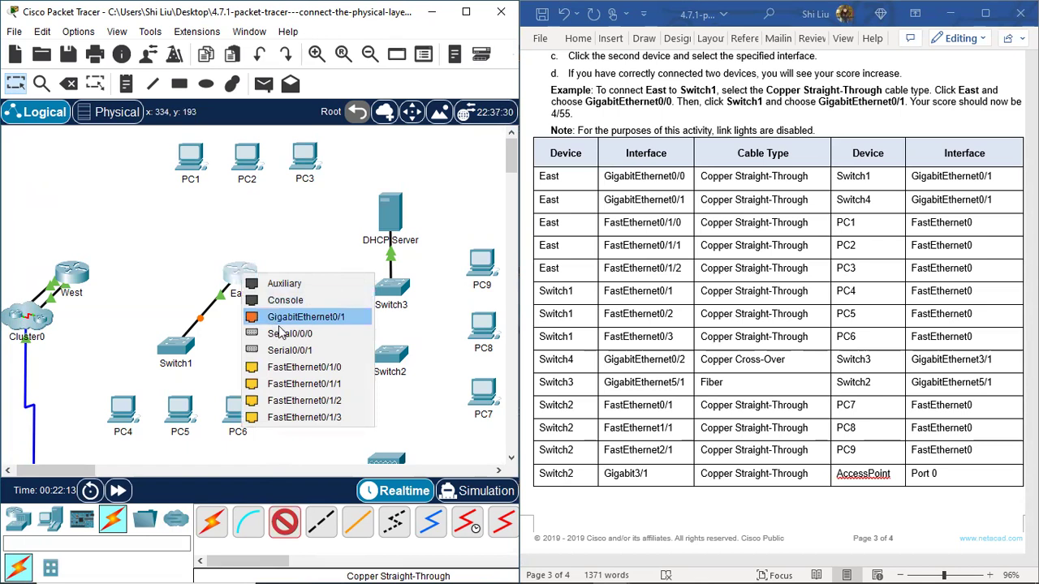
click(326, 318)
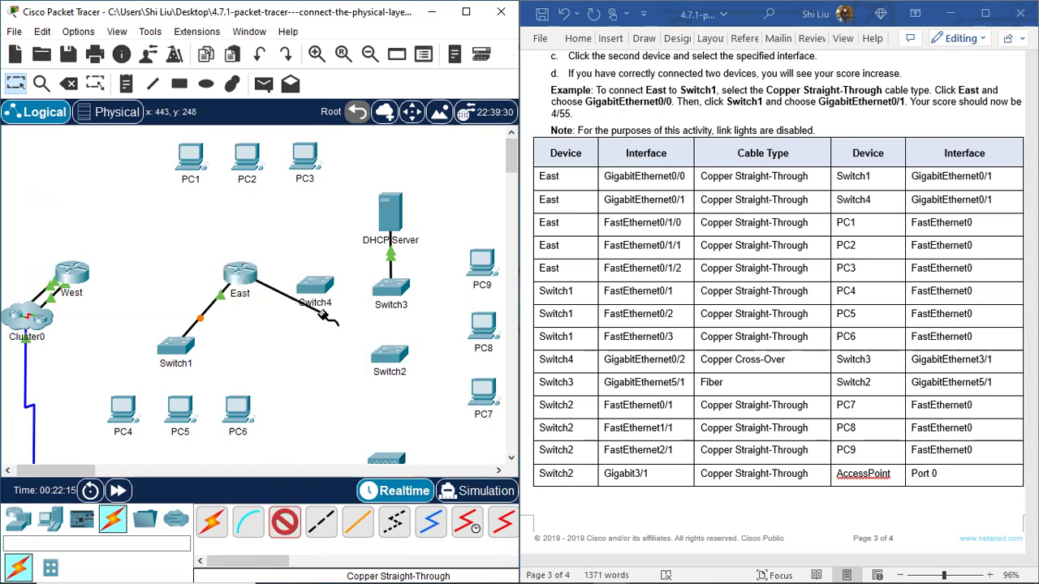
click(317, 292)
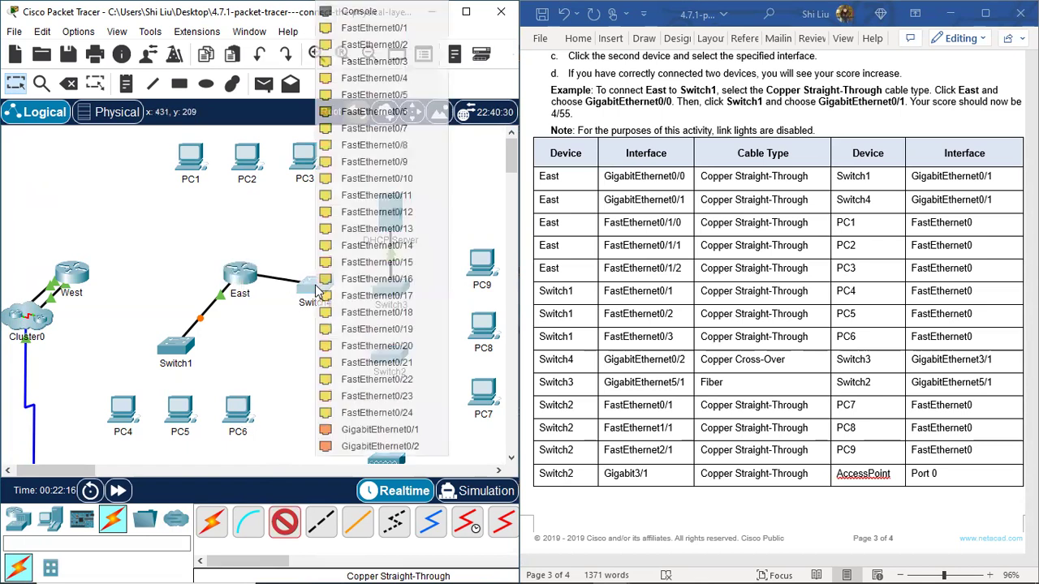
click(412, 432)
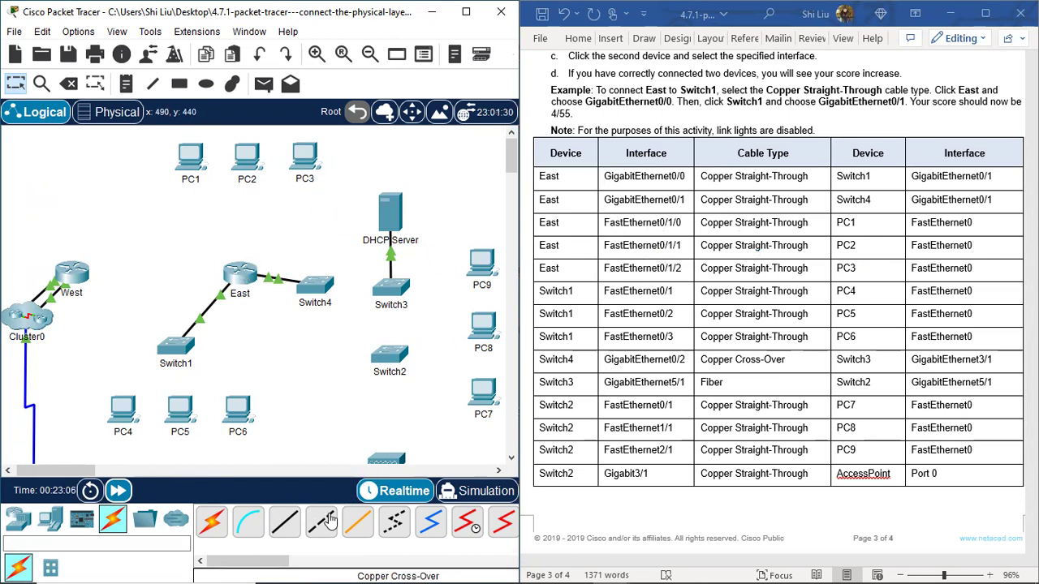
Connect East's FastEthernet0/1/0 to PC1's FastEthernet0 with a Copper Straight-Through cable.
click(284, 528)
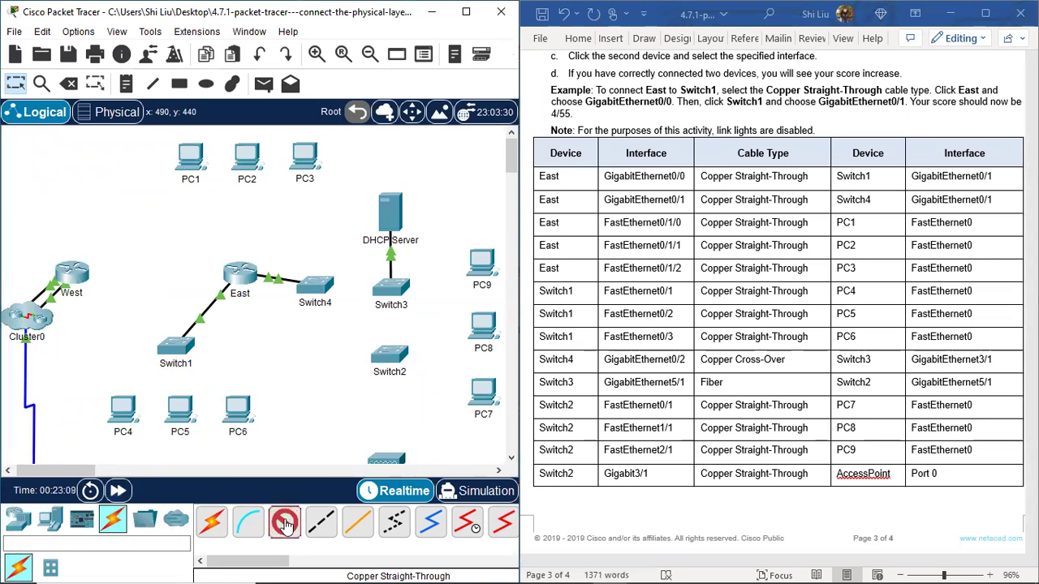
click(240, 272)
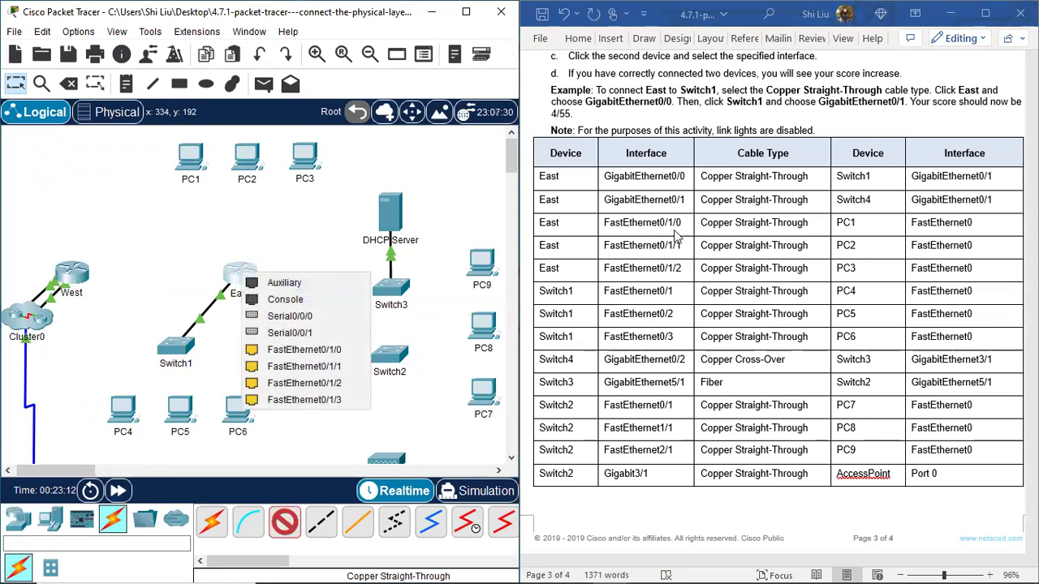
click(331, 354)
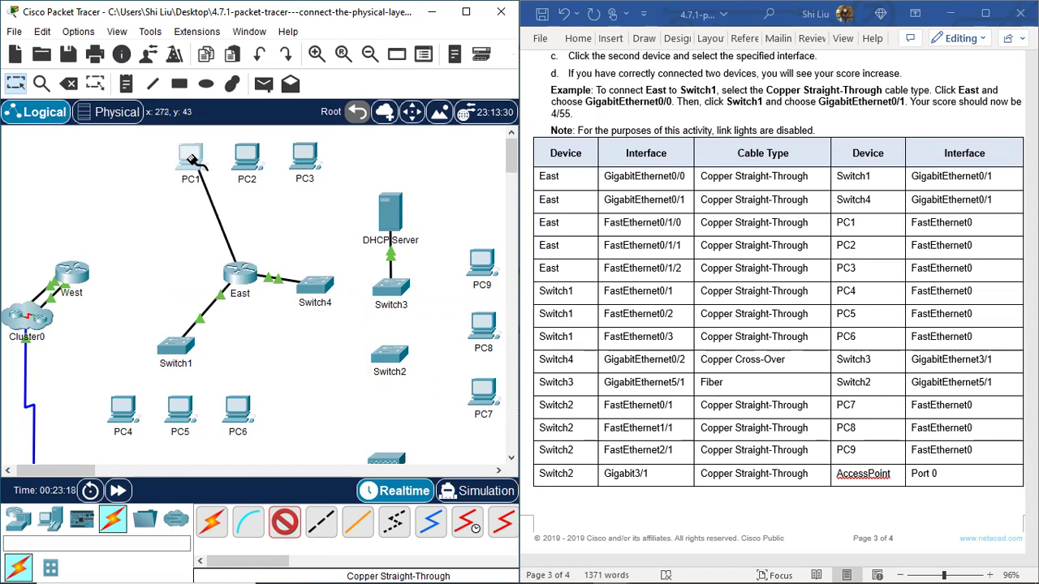
click(193, 162)
click(247, 219)
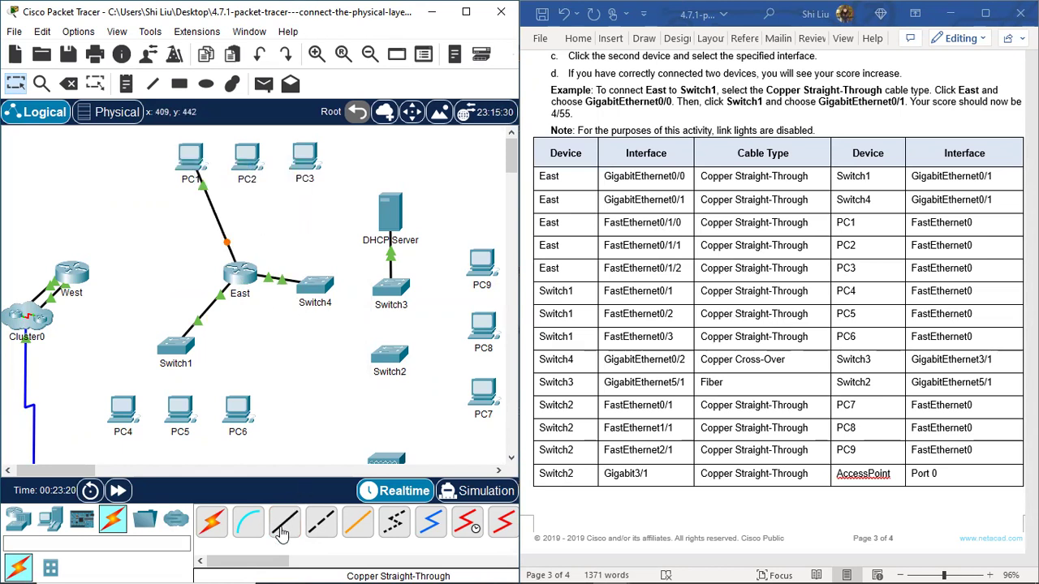
Connect East's FastEthernet0/1/1 to PC2's FastEthernet0 with a Copper Straight-Through cable.
click(283, 527)
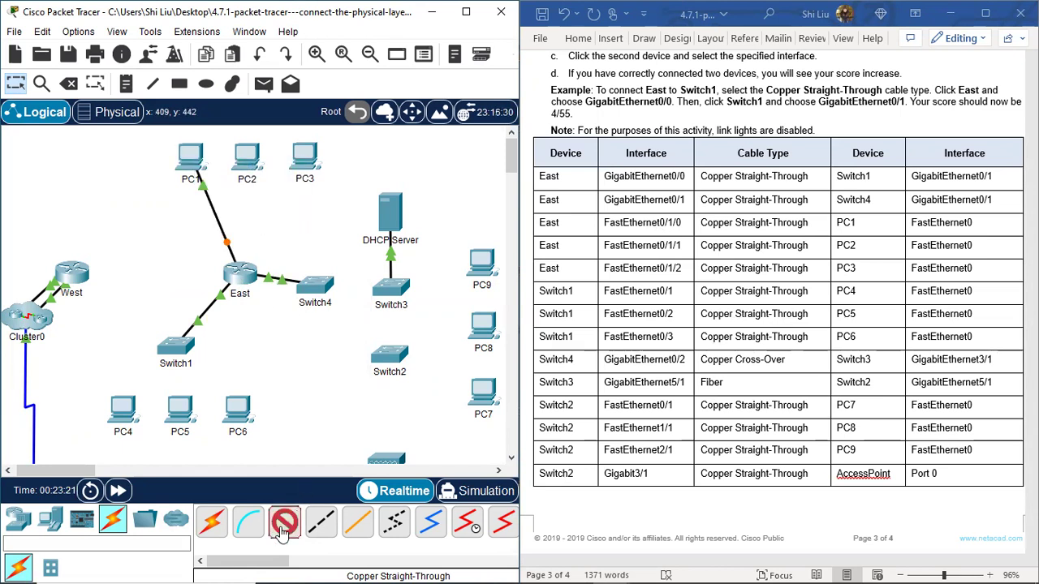
click(244, 276)
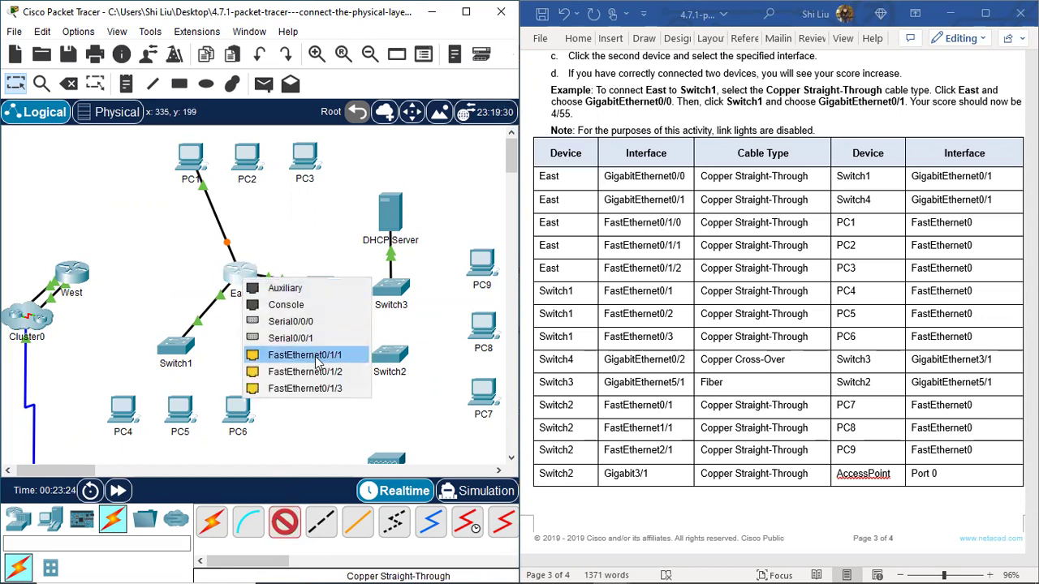
click(317, 361)
click(246, 158)
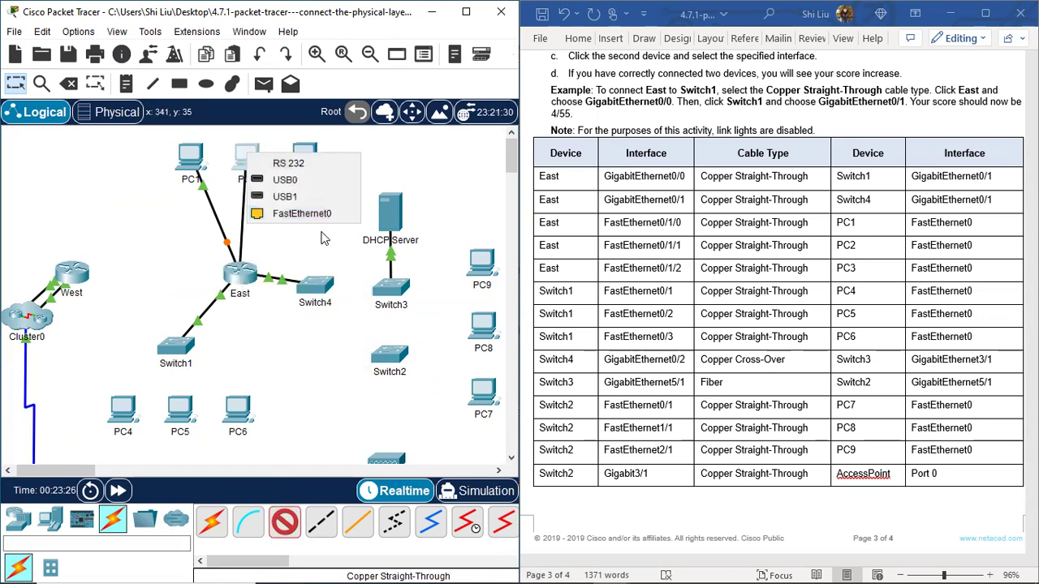
click(316, 213)
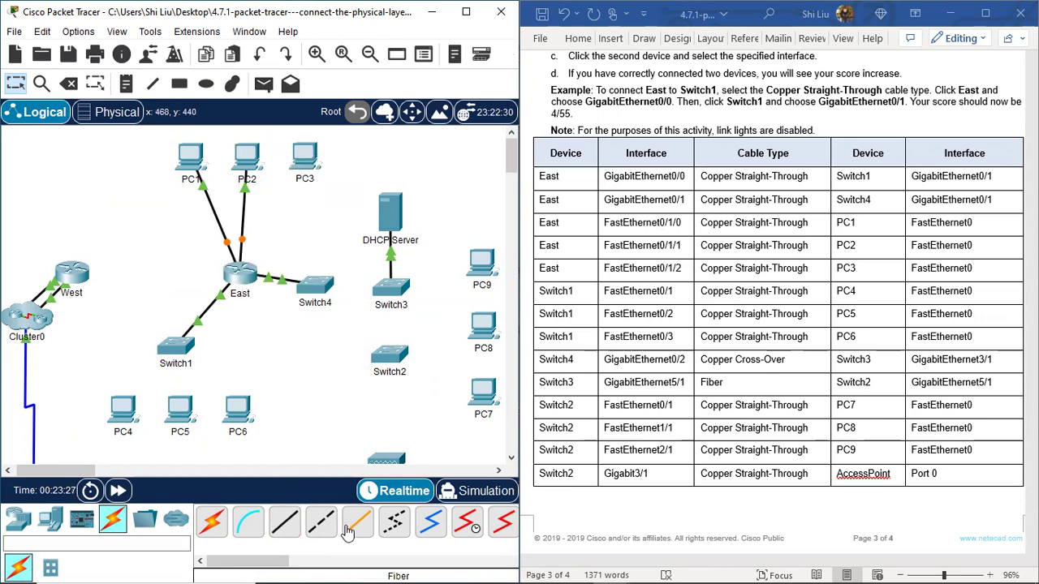
Connect East's FastEthernet0/1/2 to PC3's FastEthernet0 with a Copper Straight-Through cable, and fast-forward the simulation time.
click(285, 525)
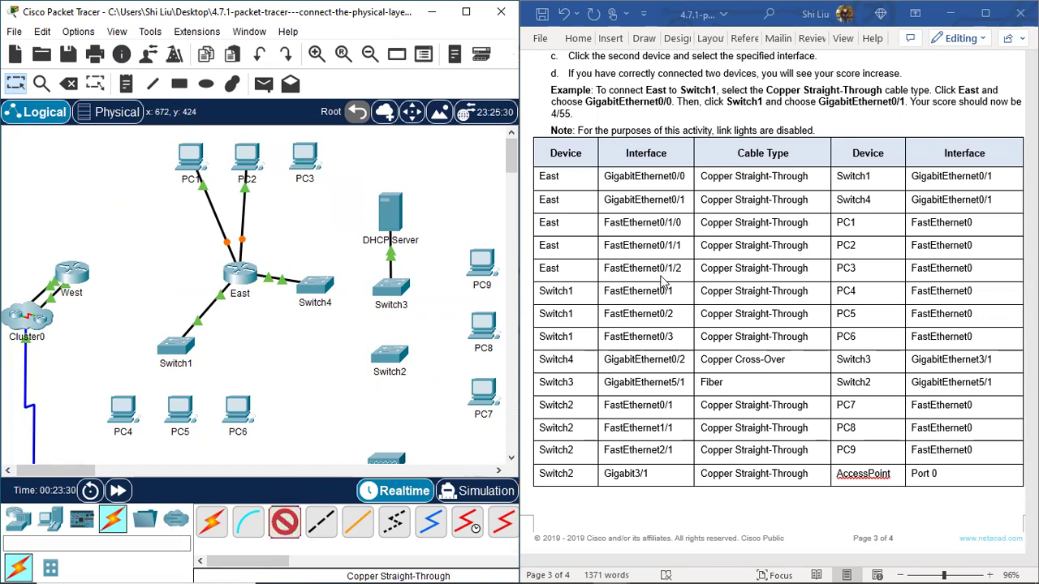
click(243, 274)
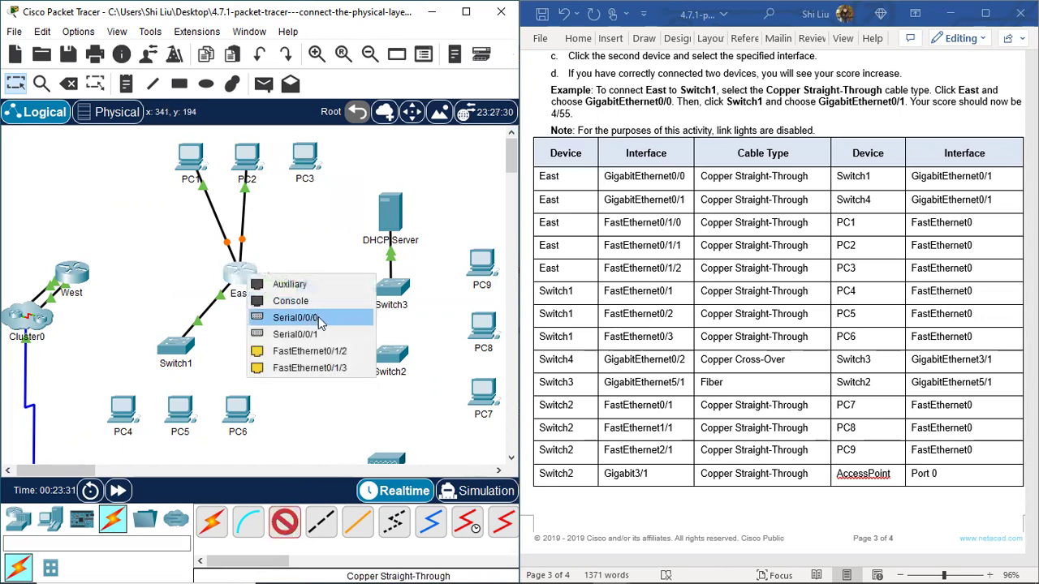
click(350, 356)
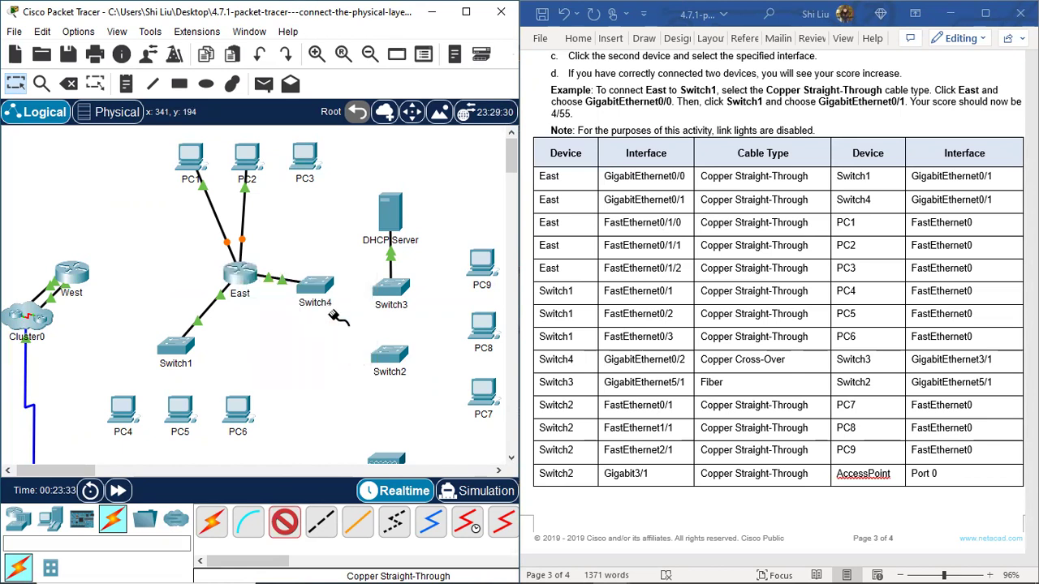
click(307, 159)
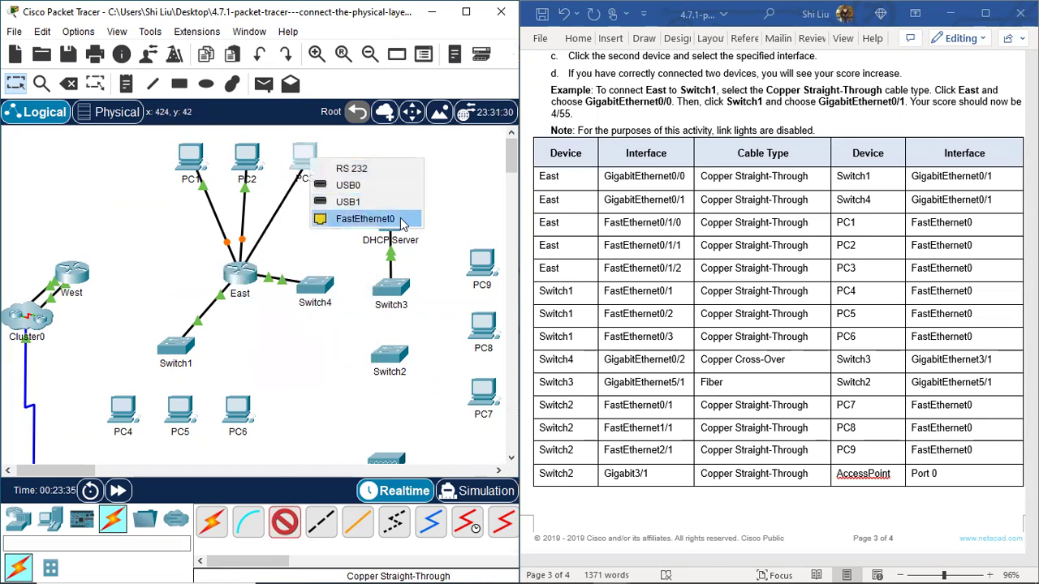
click(404, 222)
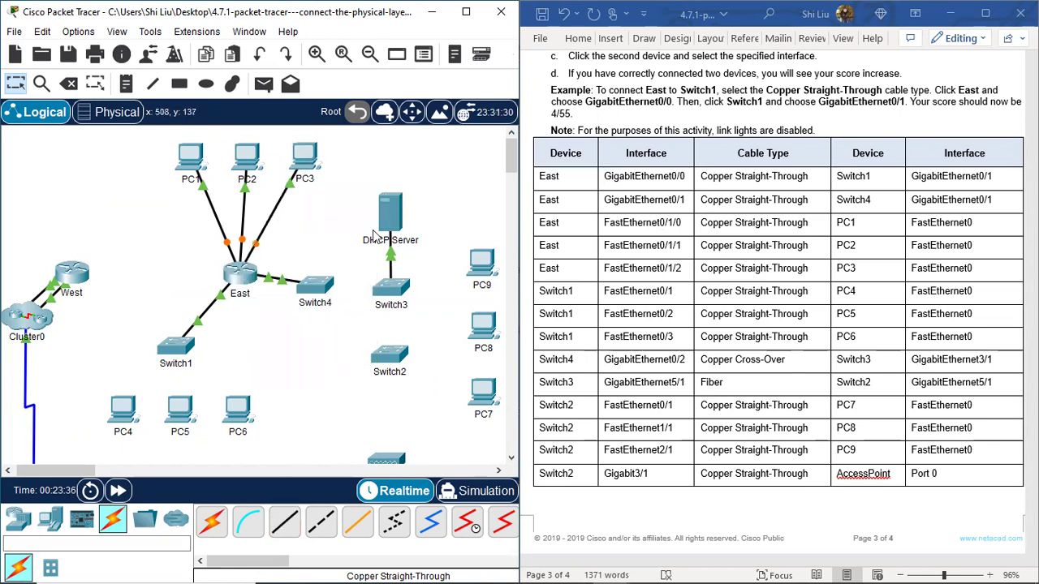
click(118, 493)
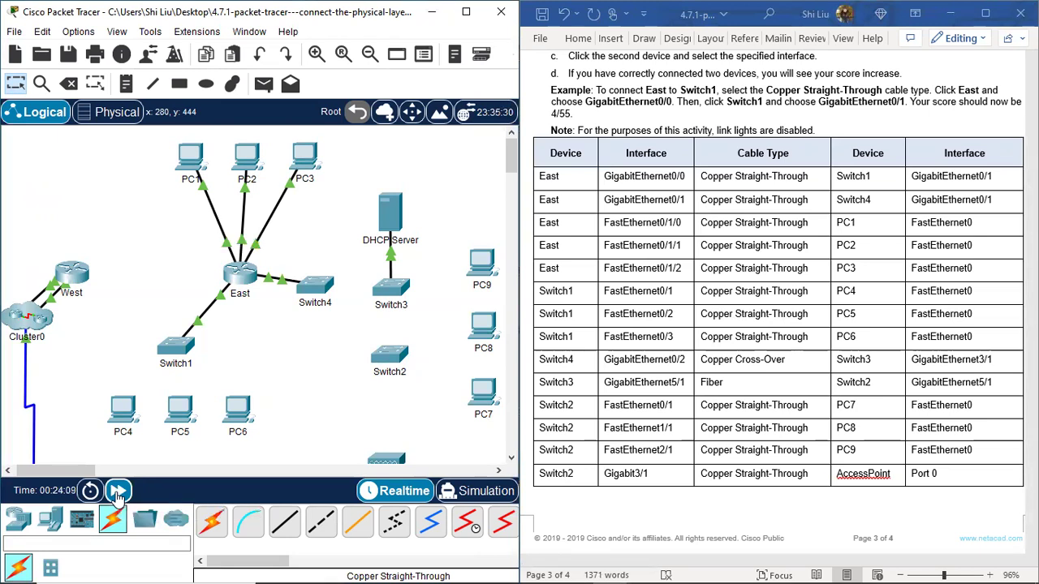
Connect Switch1's FastEthernet0/1 to PC4's FastEthernet0 with a Copper Straight-Through cable.
scroll(608, 301, down, 1)
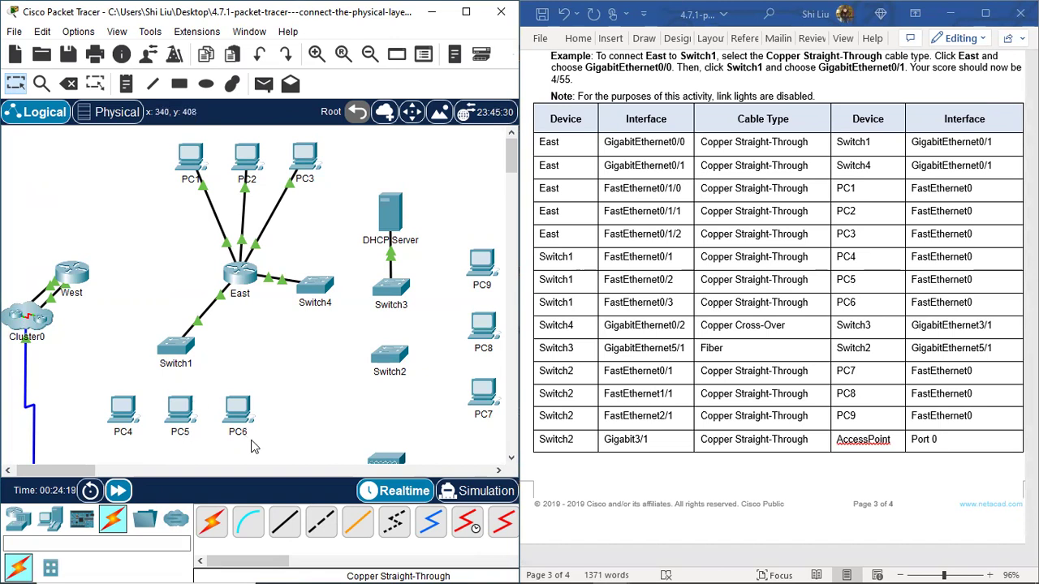
click(284, 524)
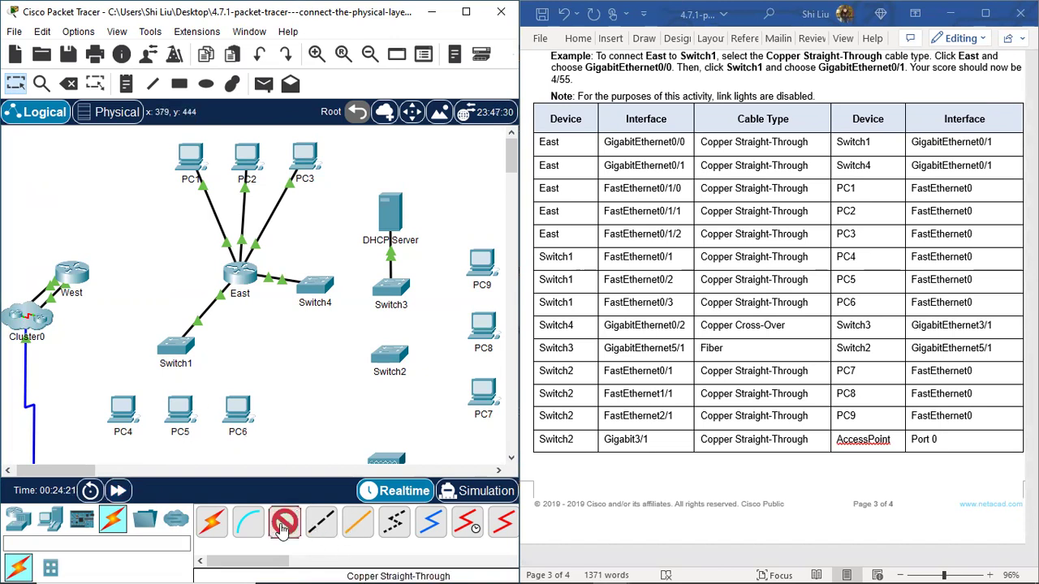
click(173, 347)
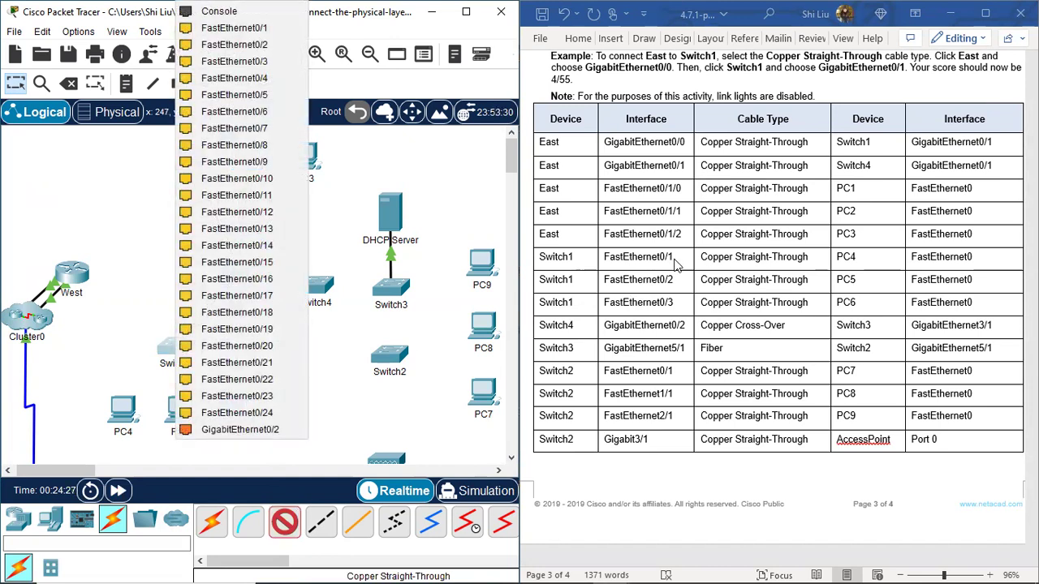
click(243, 28)
click(122, 416)
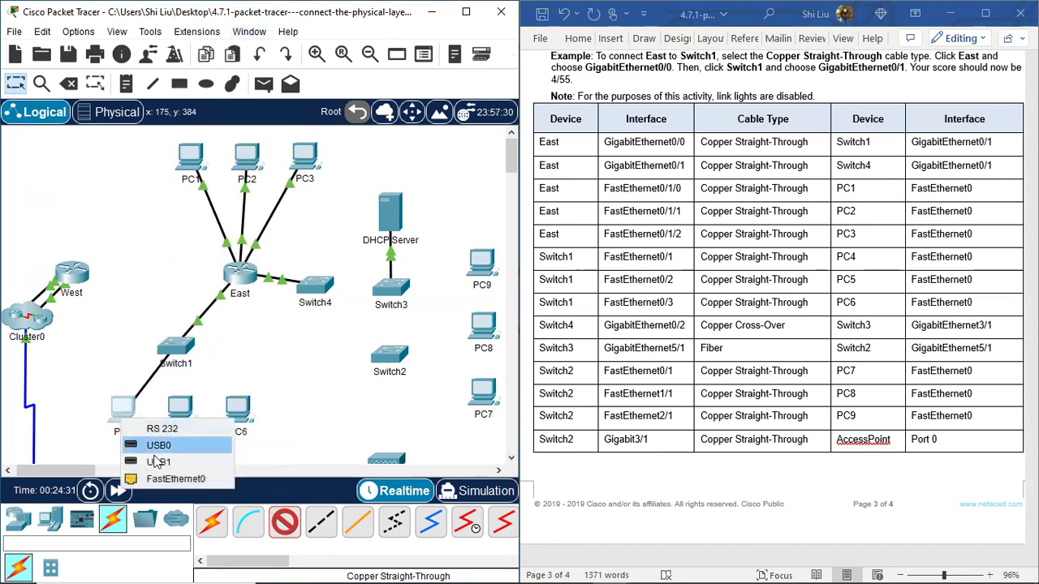
click(172, 480)
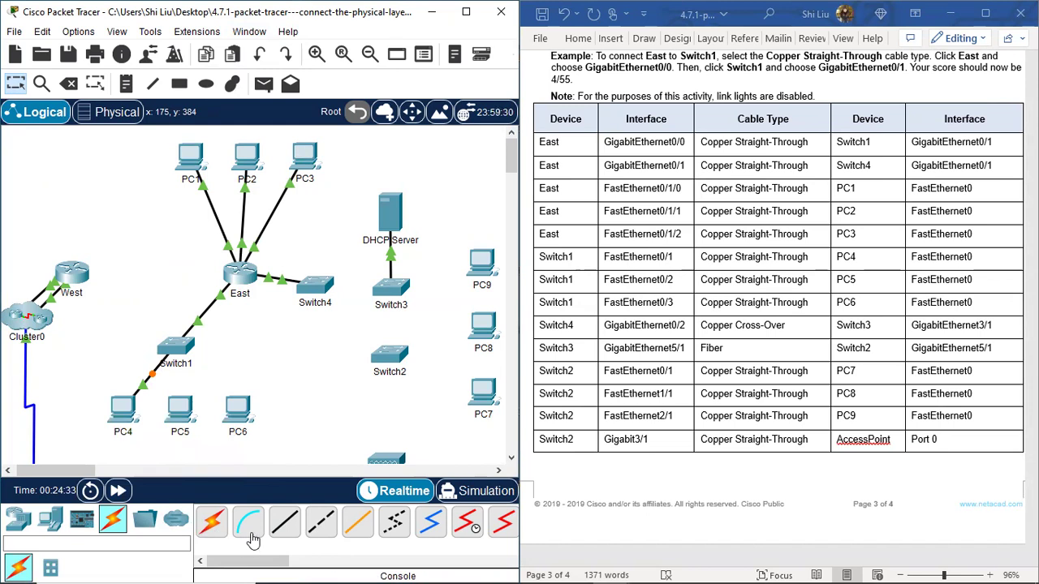
Connect Switch1's FastEthernet0/2 to PC5's FastEthernet0 with a Copper Straight-Through cable.
click(281, 534)
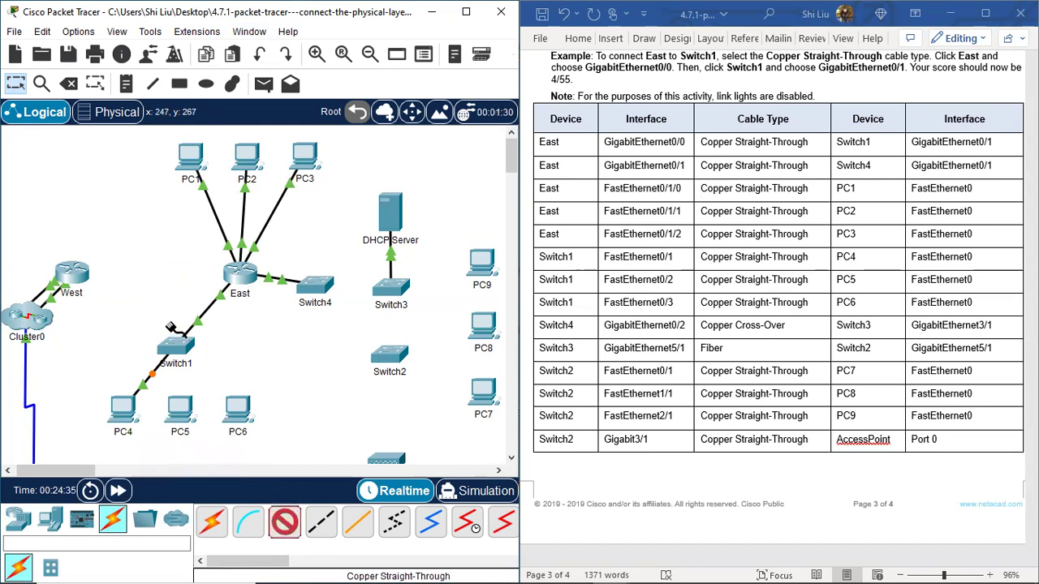
click(177, 357)
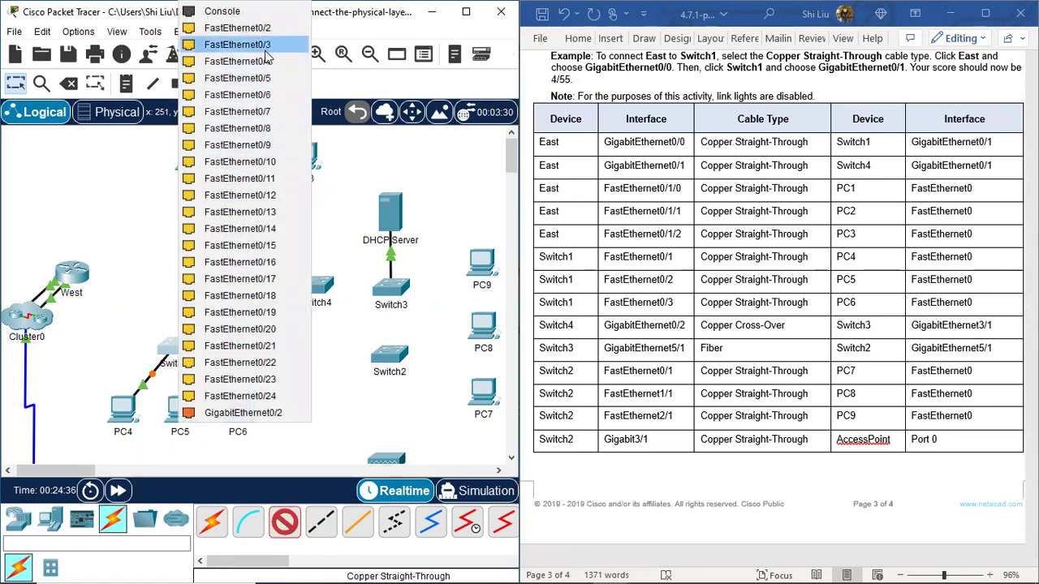
click(257, 27)
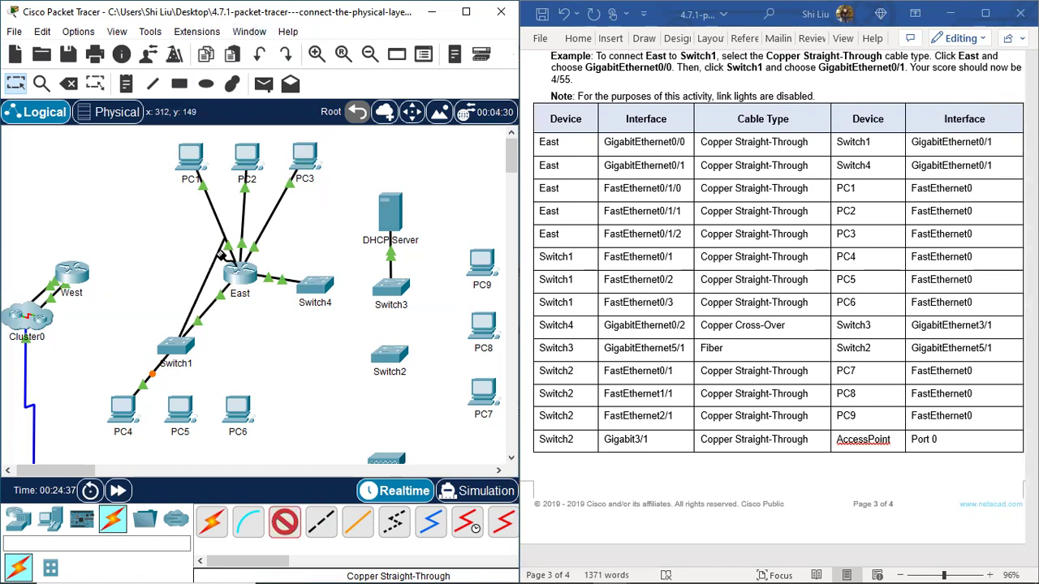
click(180, 410)
click(247, 473)
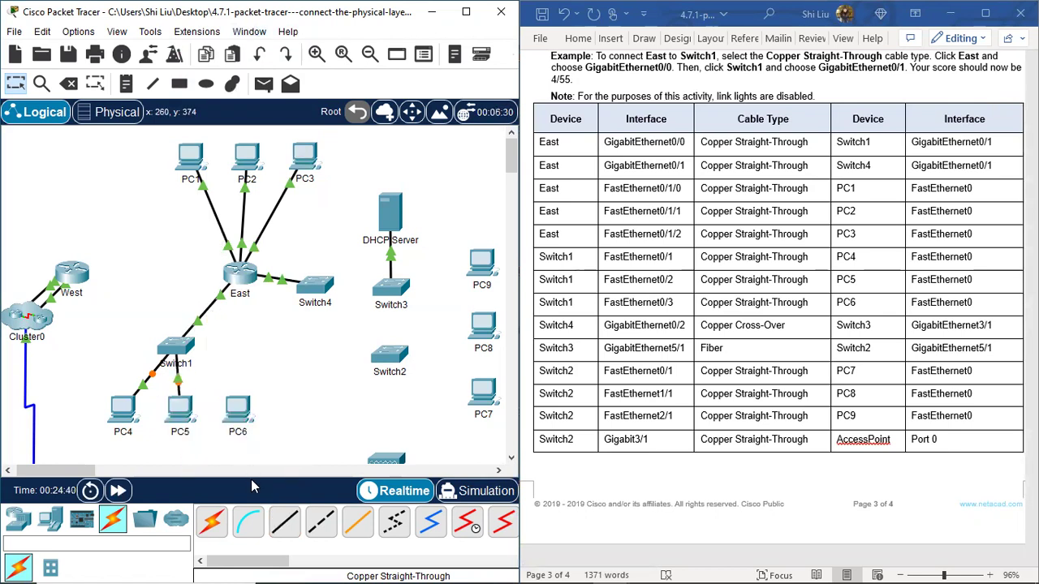
Connect Switch1's FastEthernet0/3 to PC6's FastEthernet0 with a Copper Straight-Through cable, and fast-forward the simulation time.
click(282, 521)
click(176, 357)
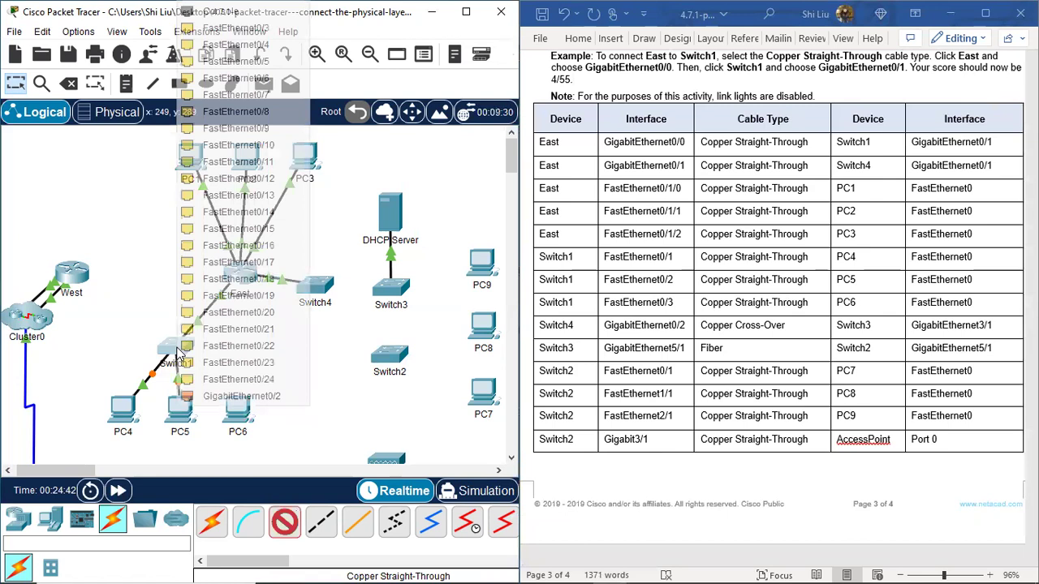
click(255, 30)
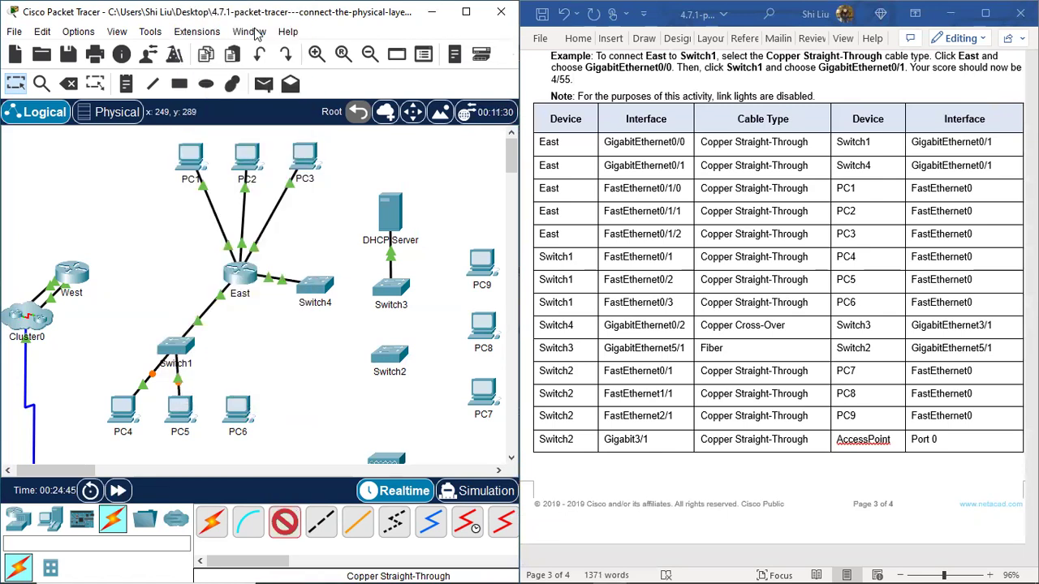
click(249, 405)
click(287, 470)
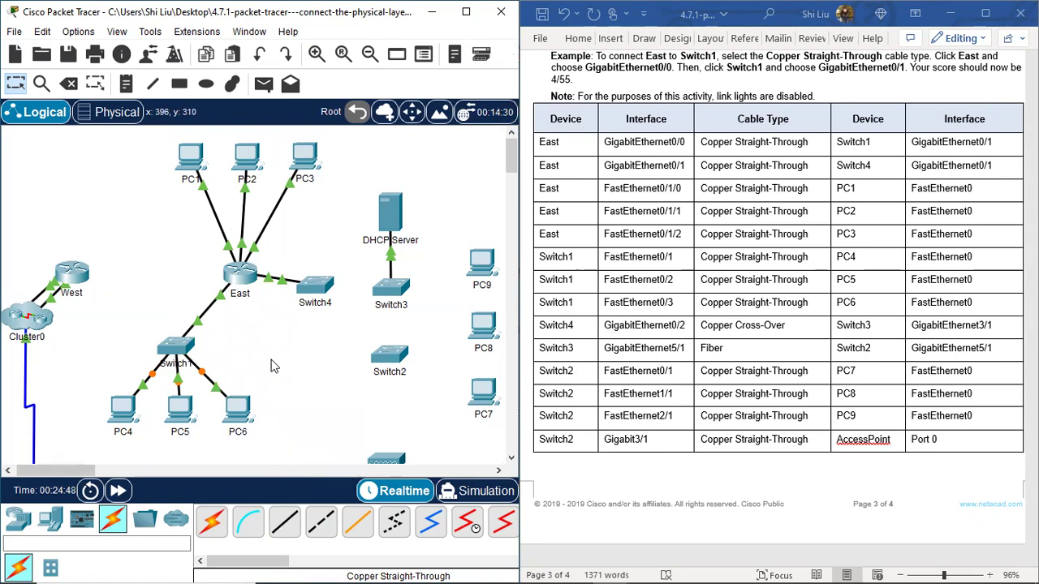
click(118, 491)
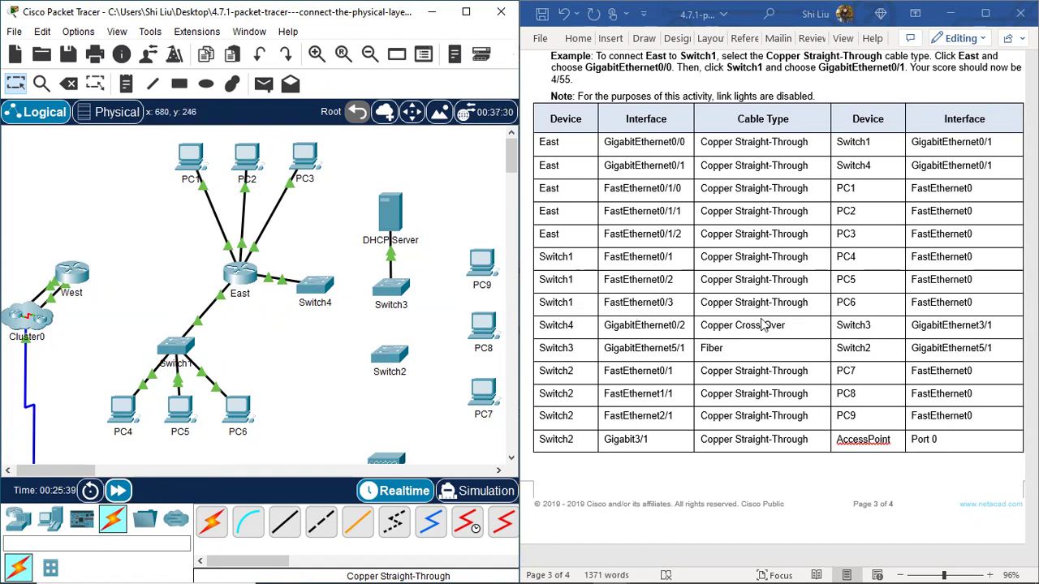
Connect Switch4's GigabitEthernet0/2 to Switch3's GigabitEthernet3/1 with a Copper Cross-Over cable, and fast-forward the simulation time.
scroll(767, 325, down, 1)
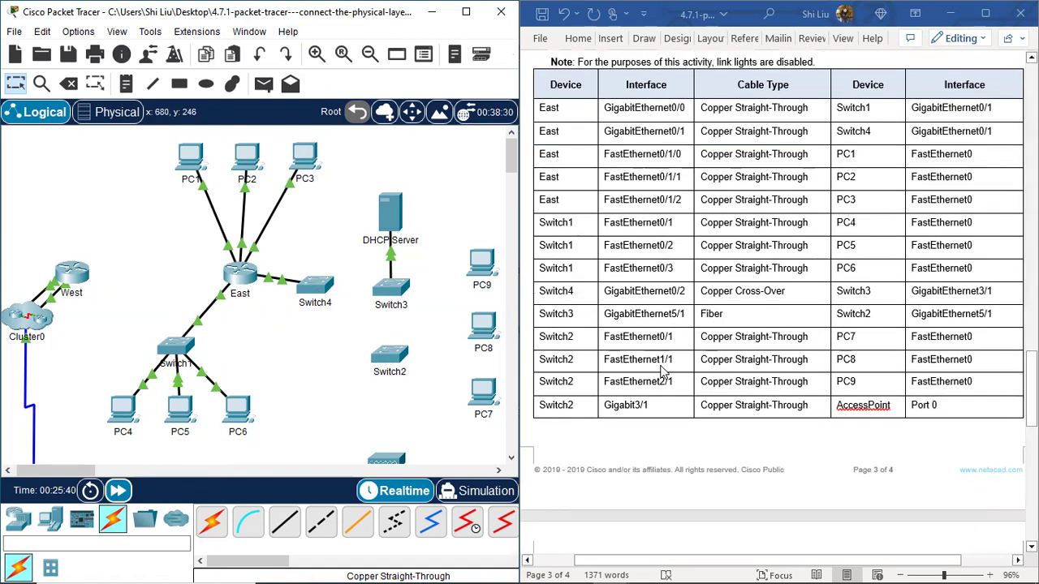
click(319, 525)
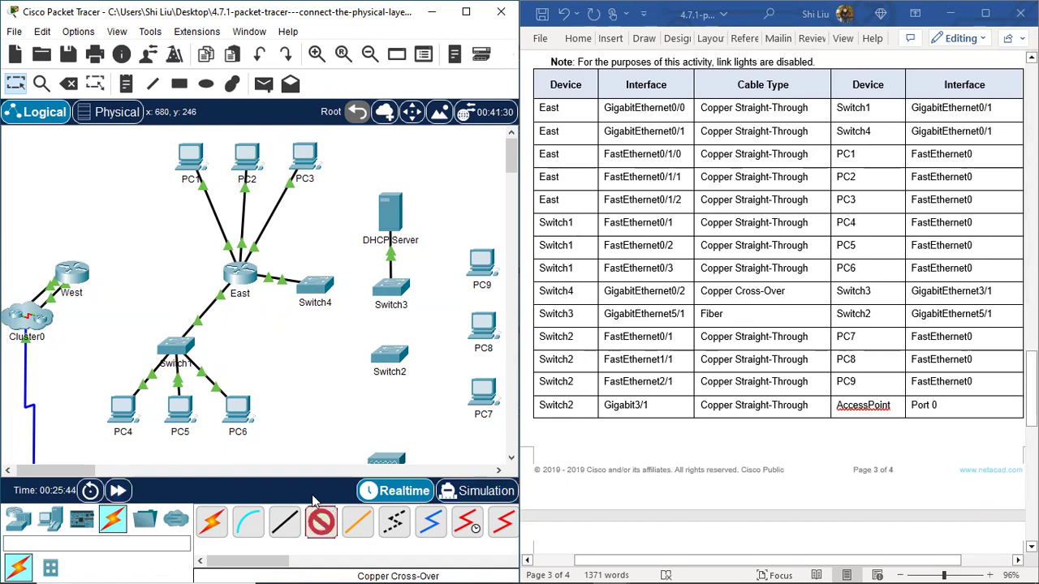
click(316, 288)
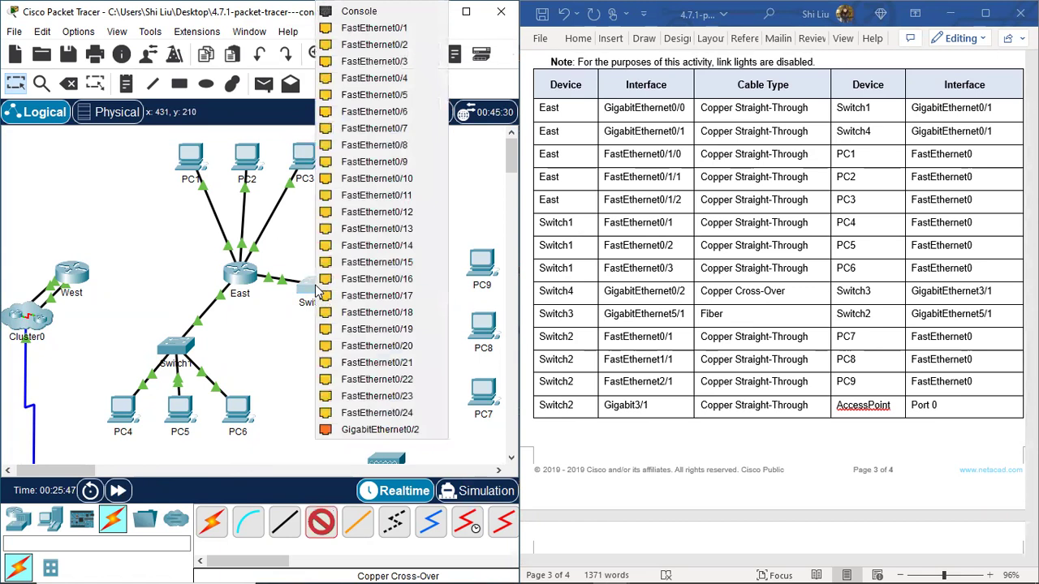
click(415, 433)
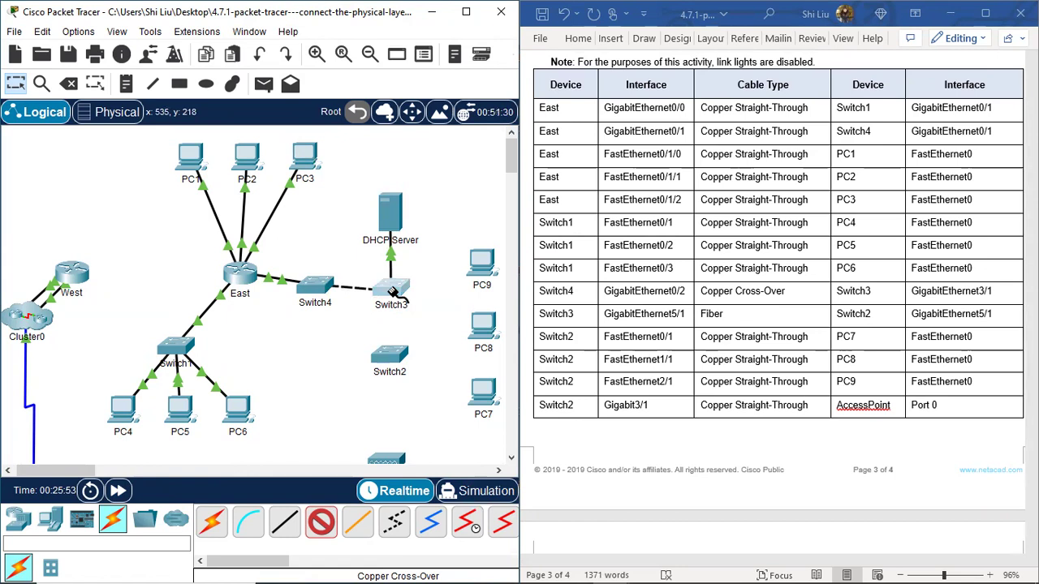
click(395, 292)
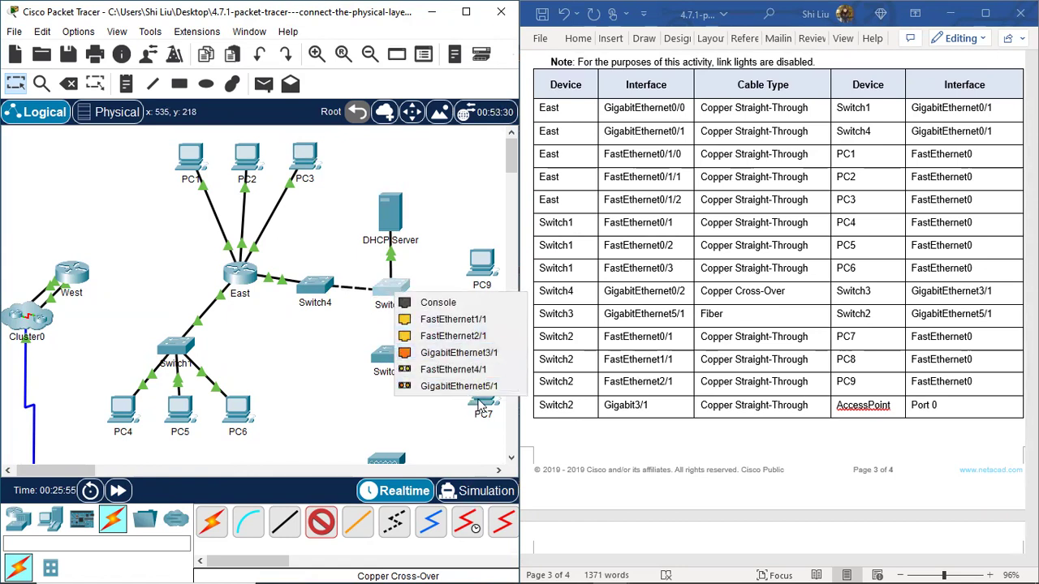
click(493, 354)
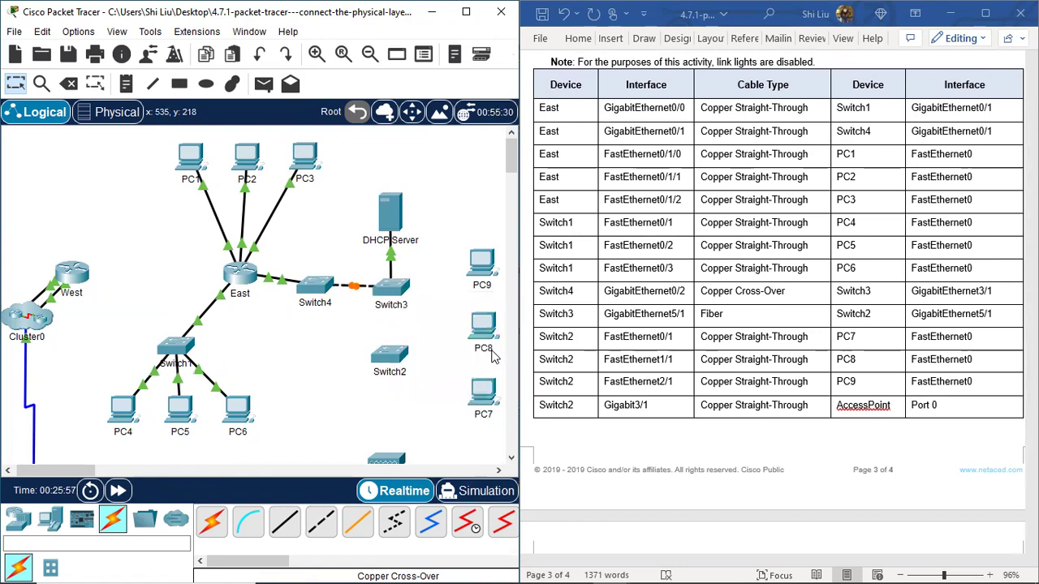
click(117, 490)
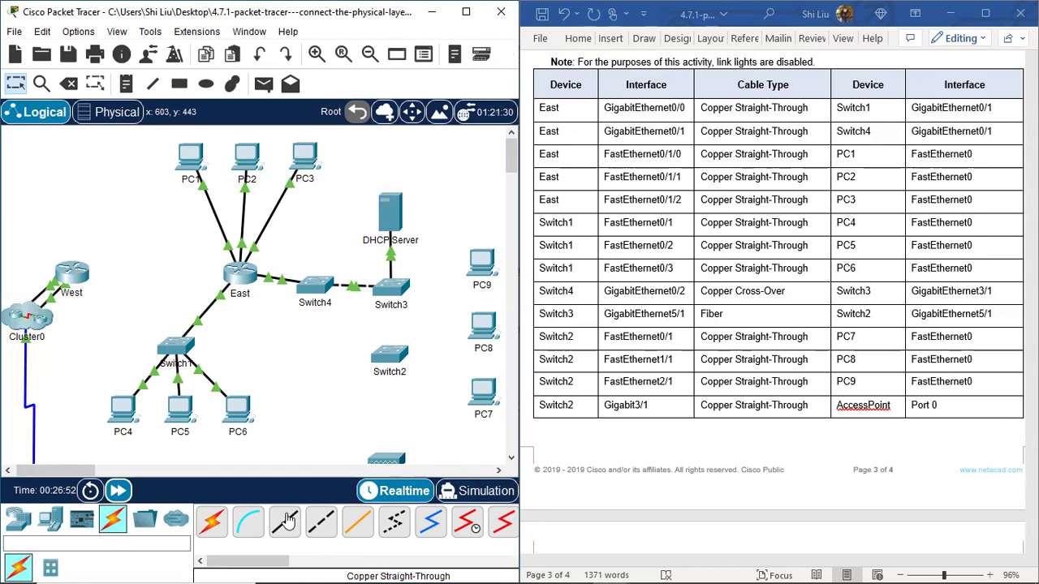
Connect Switch3's GigabitEthernet5/1 to Switch2's GigabitEthernet5/1 with a Fiber cable.
click(354, 530)
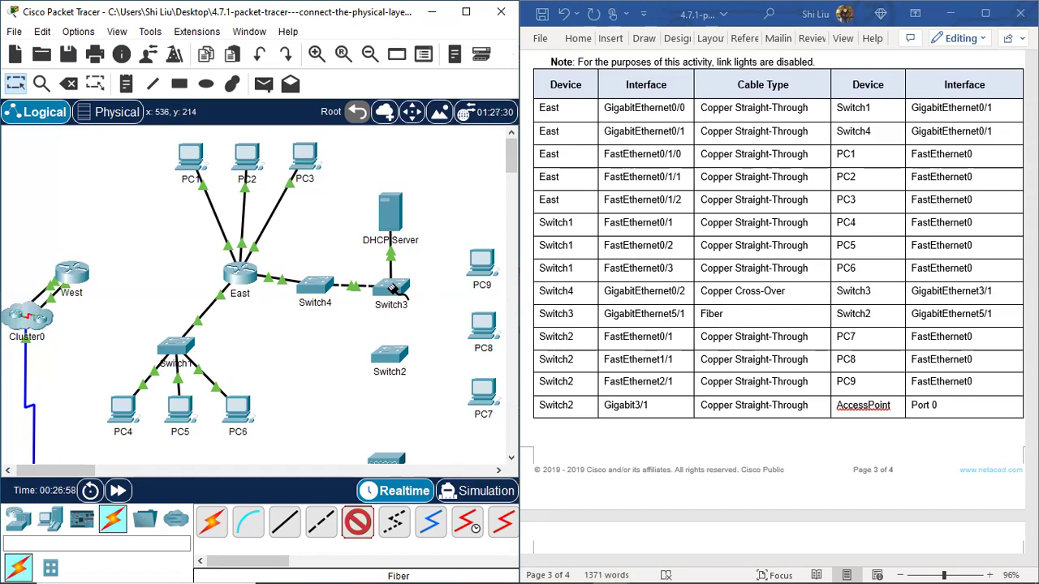
click(394, 289)
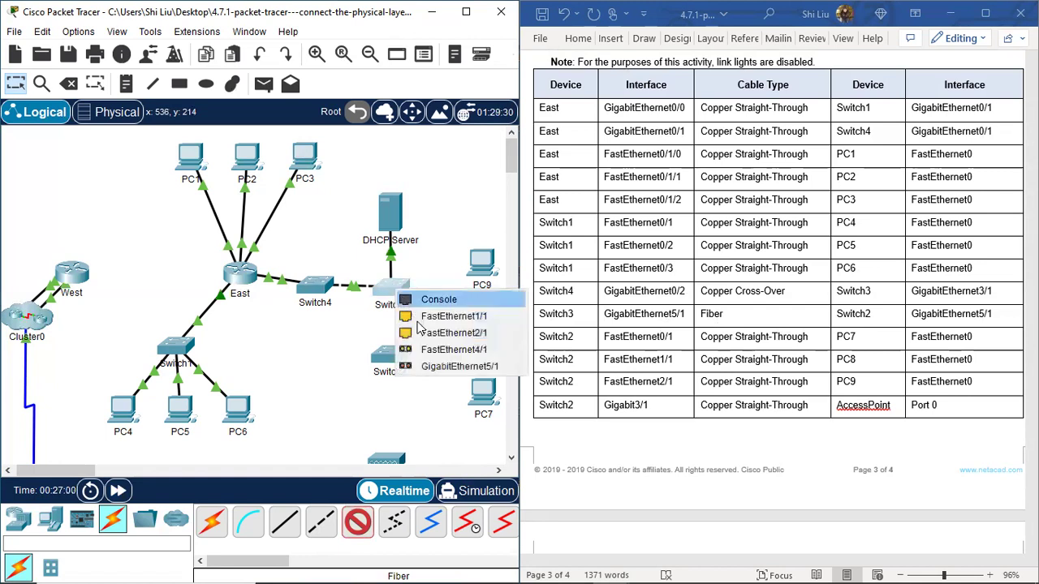
click(460, 366)
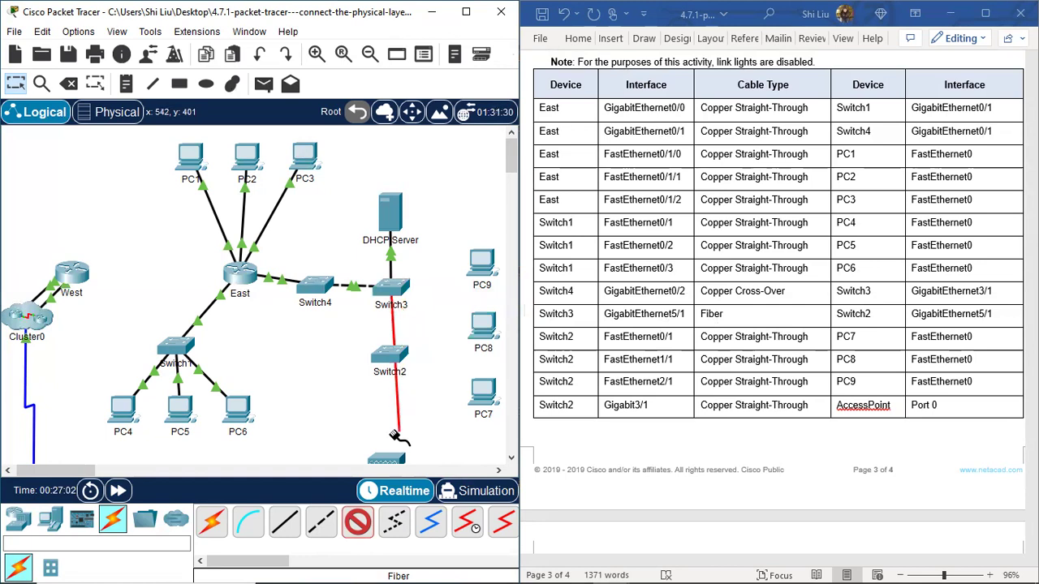
click(389, 353)
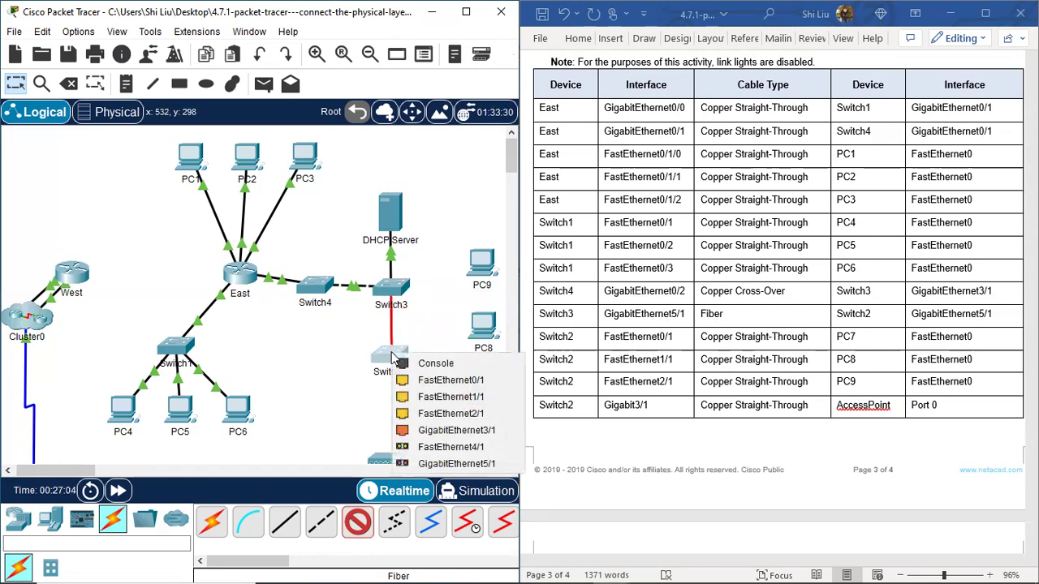
click(466, 468)
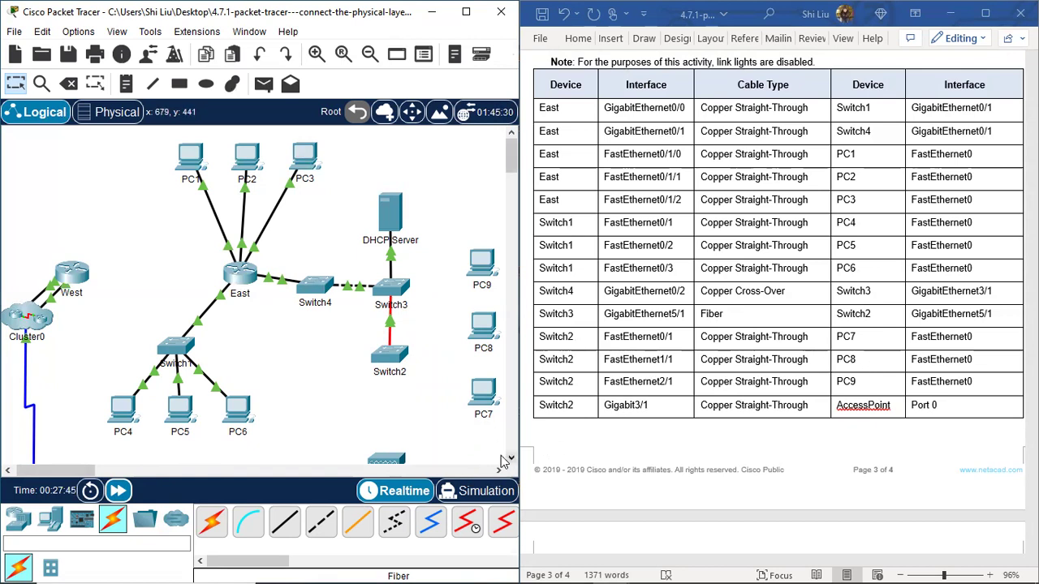
Connect Switch2's FastEthernet0/1 to PC7's FastEthernet0 with a Copper Straight-Through cable.
click(285, 523)
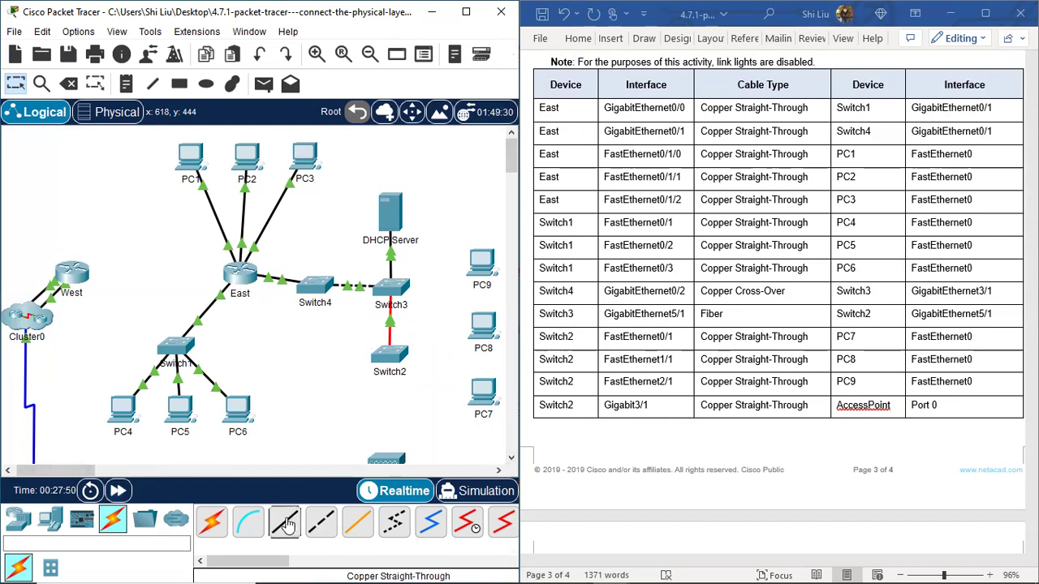
click(397, 357)
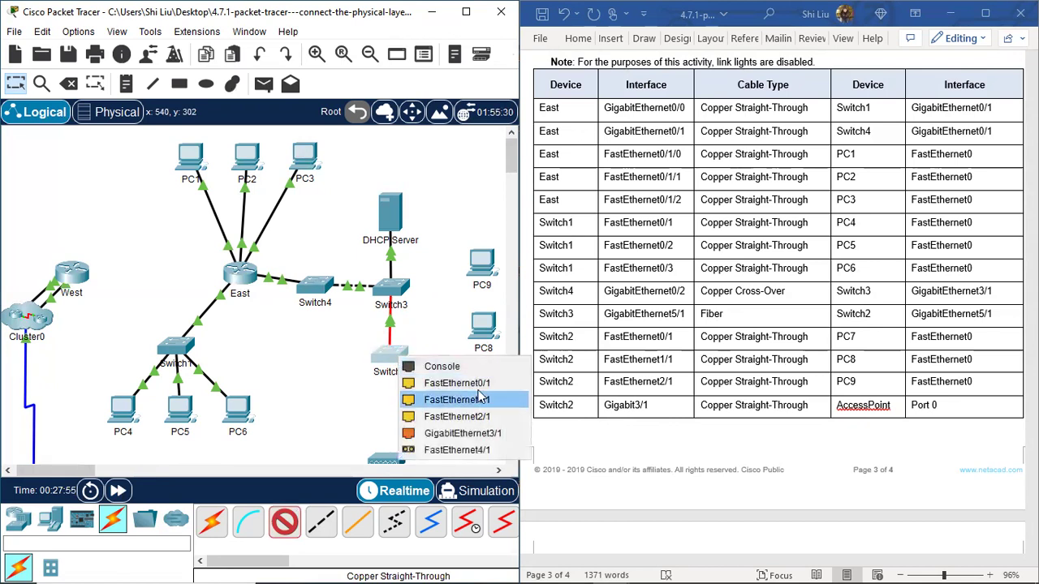
click(479, 383)
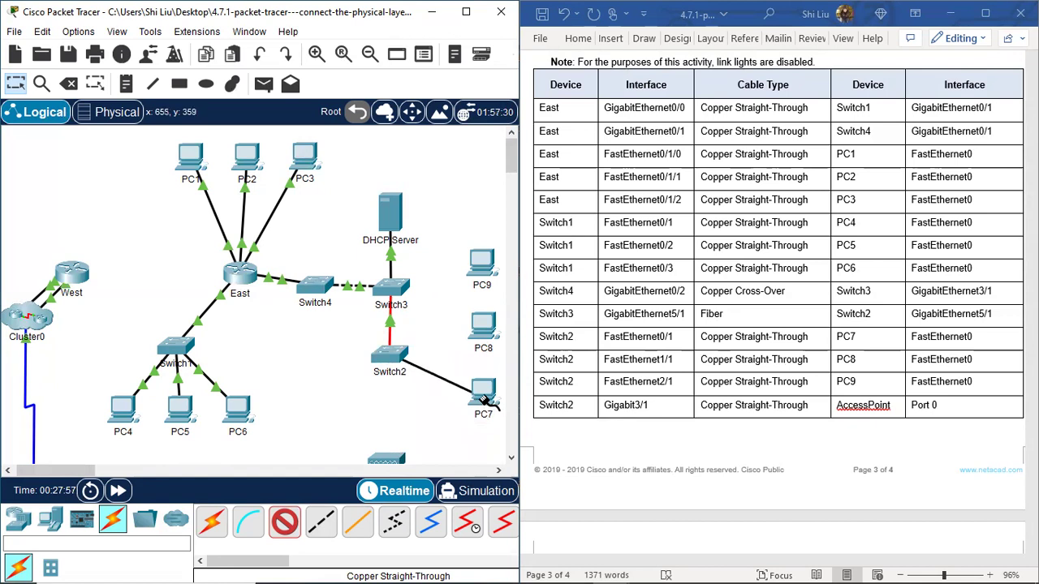
click(486, 399)
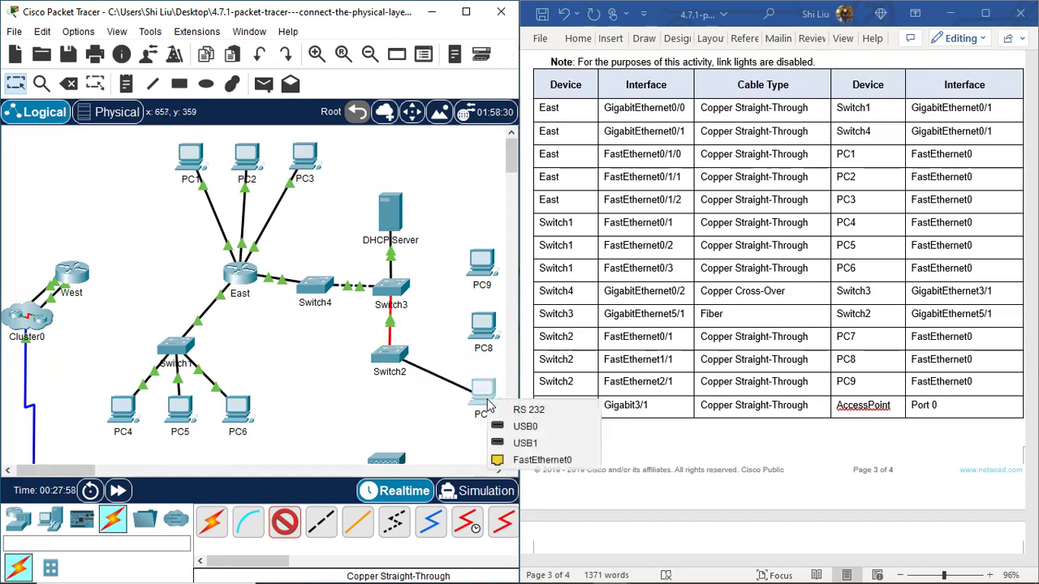
click(539, 461)
Connect Switch2's FastEthernet1/1 to PC8's FastEthernet0 with a Copper Straight-Through cable.
click(285, 522)
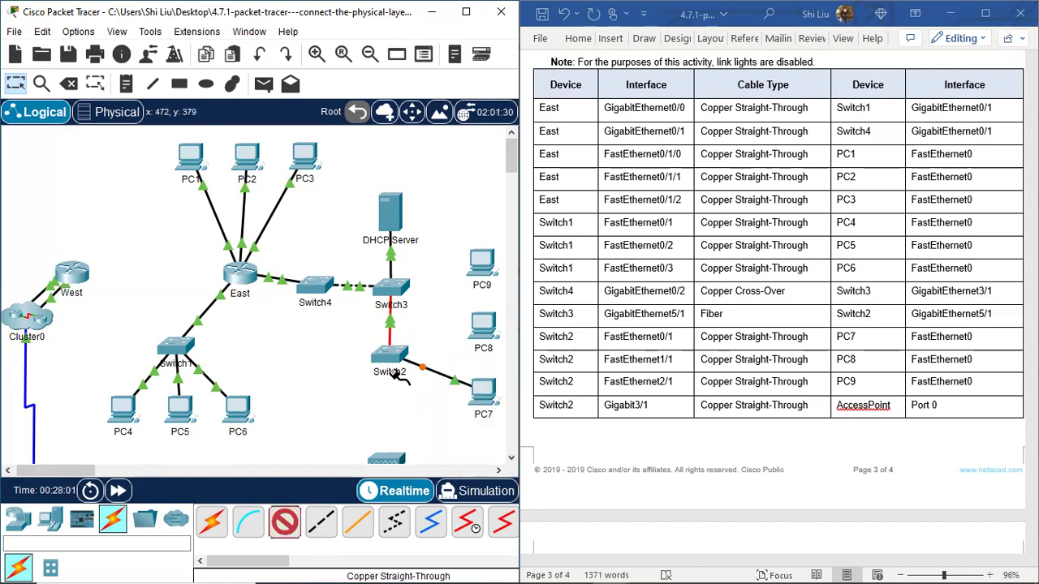
click(395, 361)
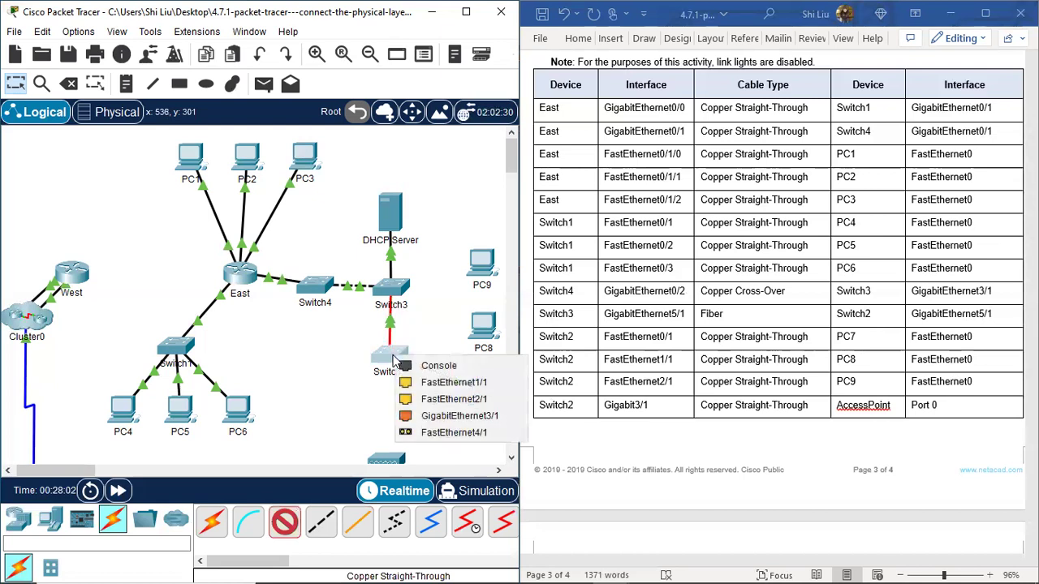
click(469, 388)
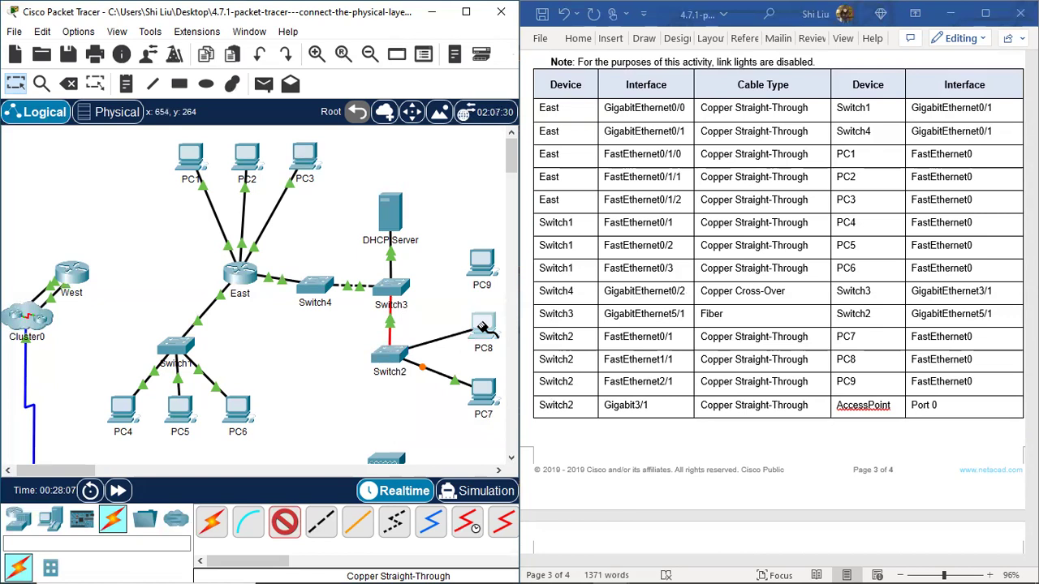
click(486, 329)
click(540, 388)
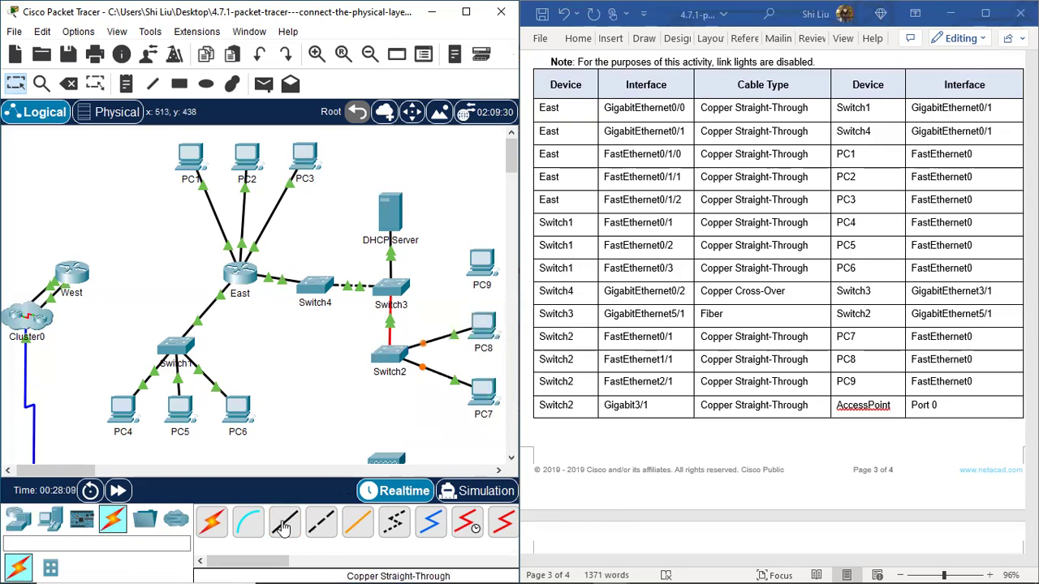
Connect Switch2's FastEthernet2/1 to PC9's FastEthernet0 with a Copper Straight-Through cable, and fast-forward the simulation time.
click(284, 526)
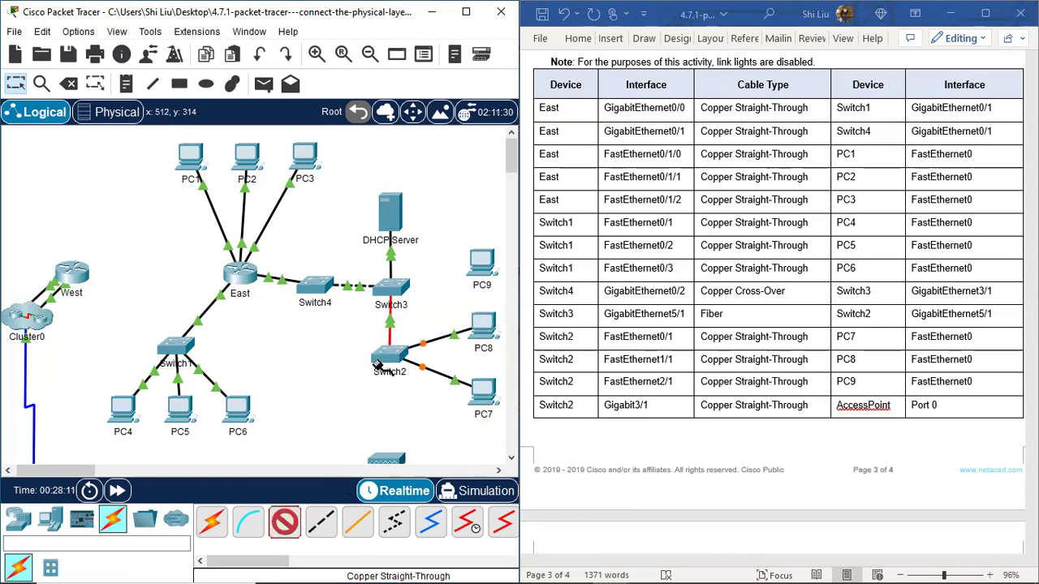
click(398, 362)
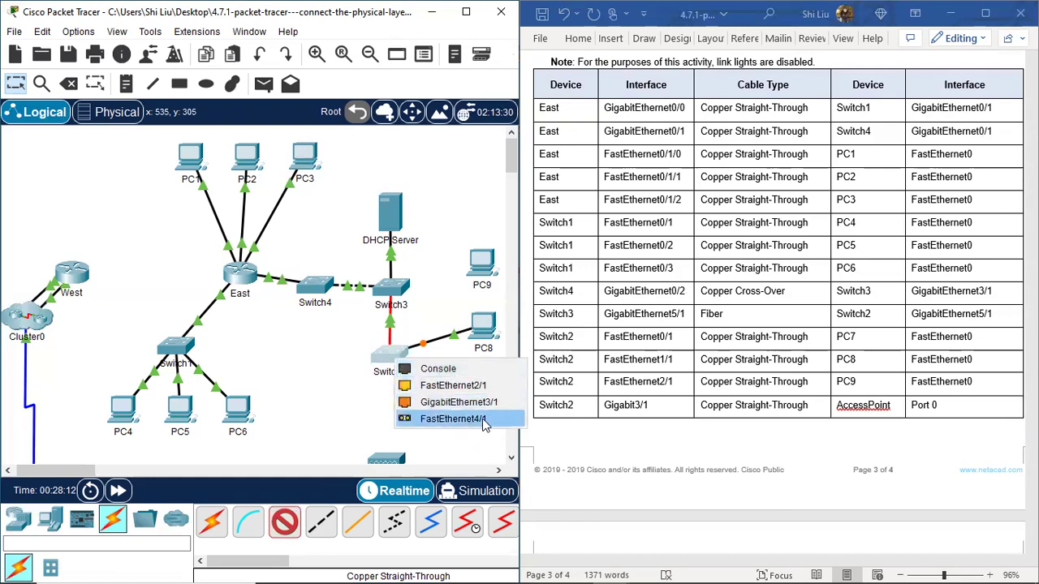
click(486, 385)
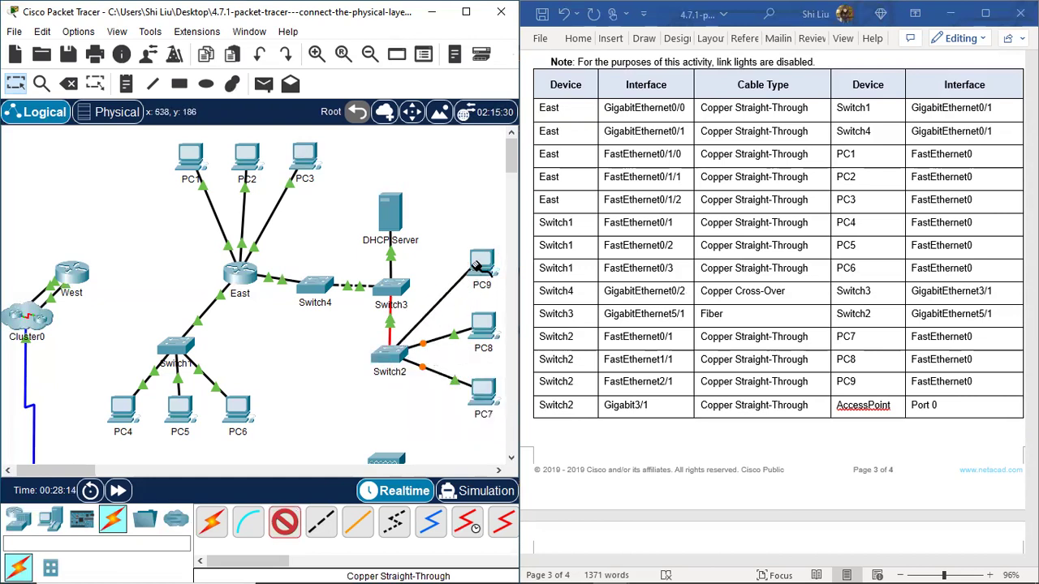
click(482, 265)
click(533, 322)
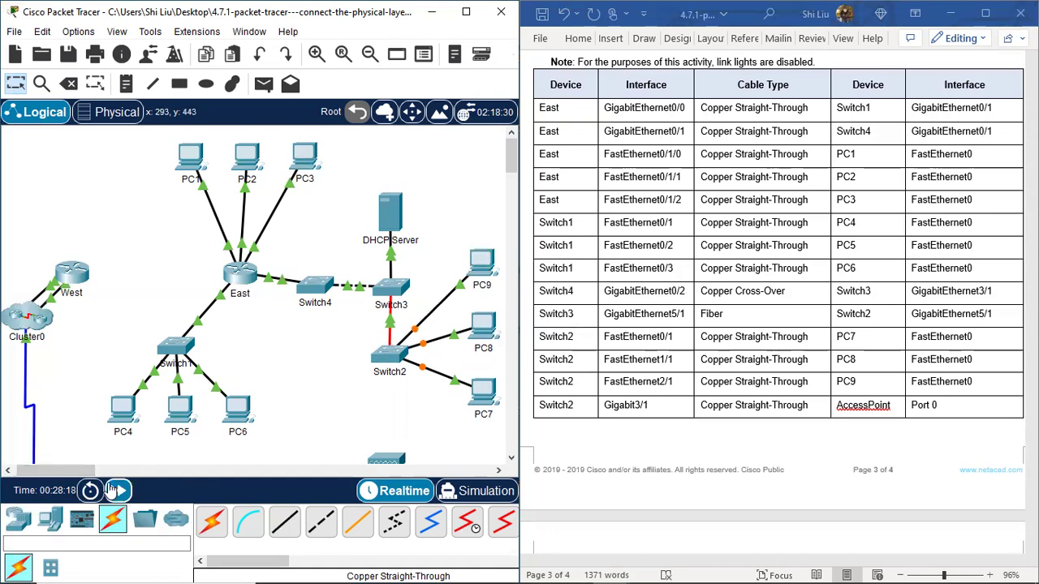
click(117, 491)
Connect Switch2's GigabitEthernet3/1 to the Access Point's Port 0 with a Copper Straight-Through cable.
scroll(656, 285, down, 3)
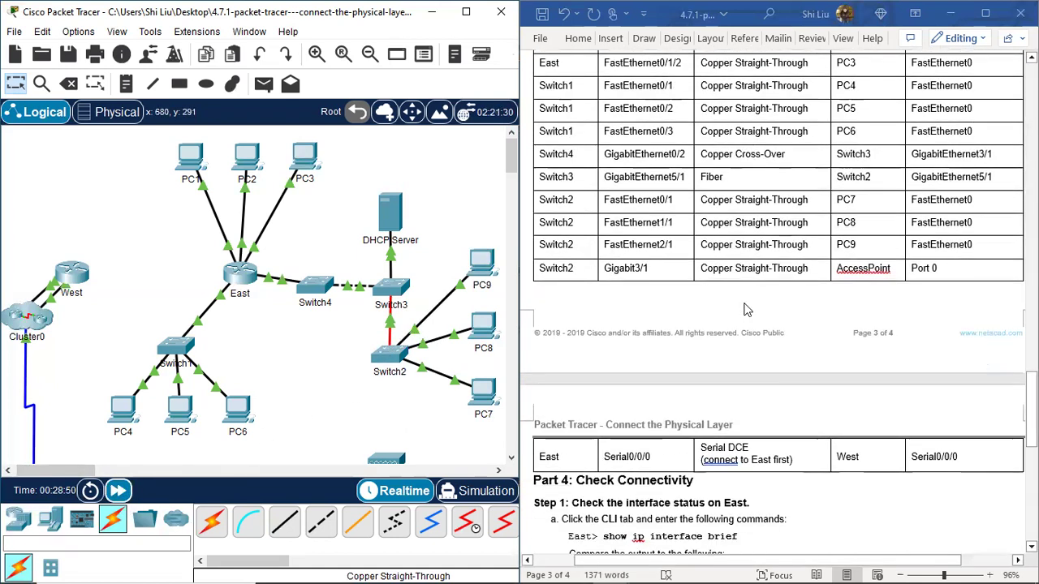
scroll(656, 285, down, 1)
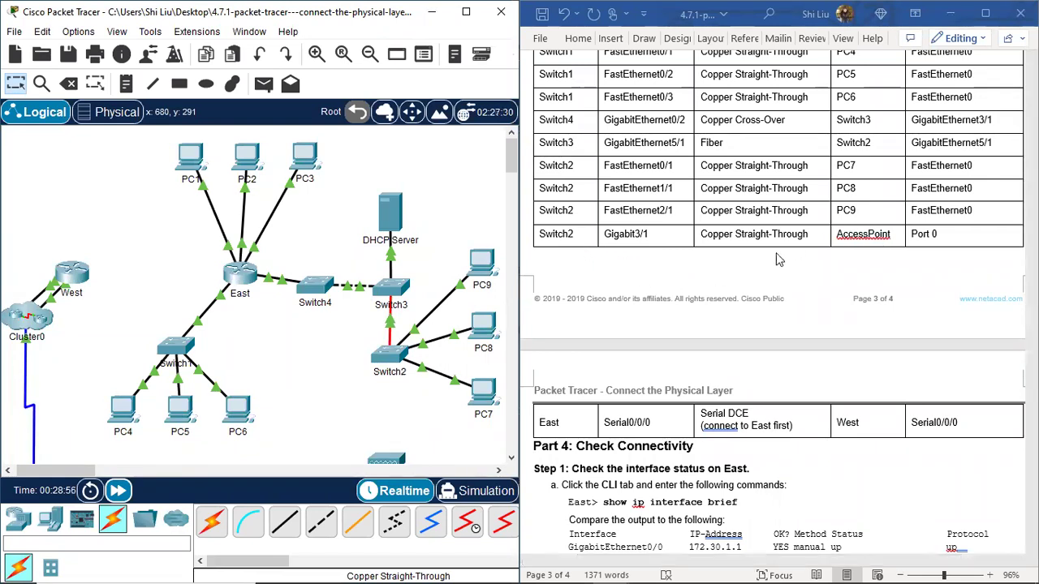
scroll(441, 318, down, 3)
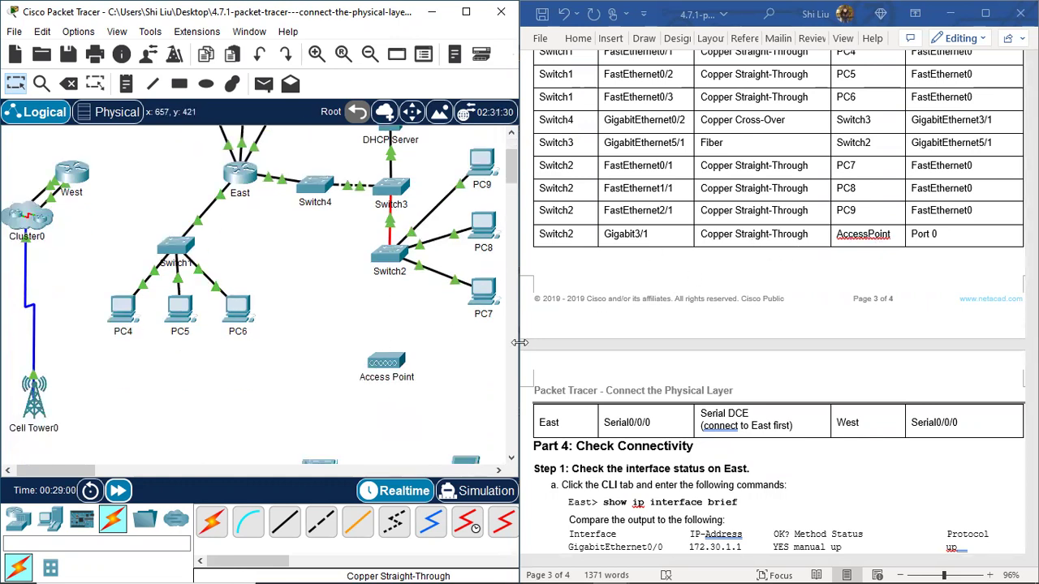
click(285, 523)
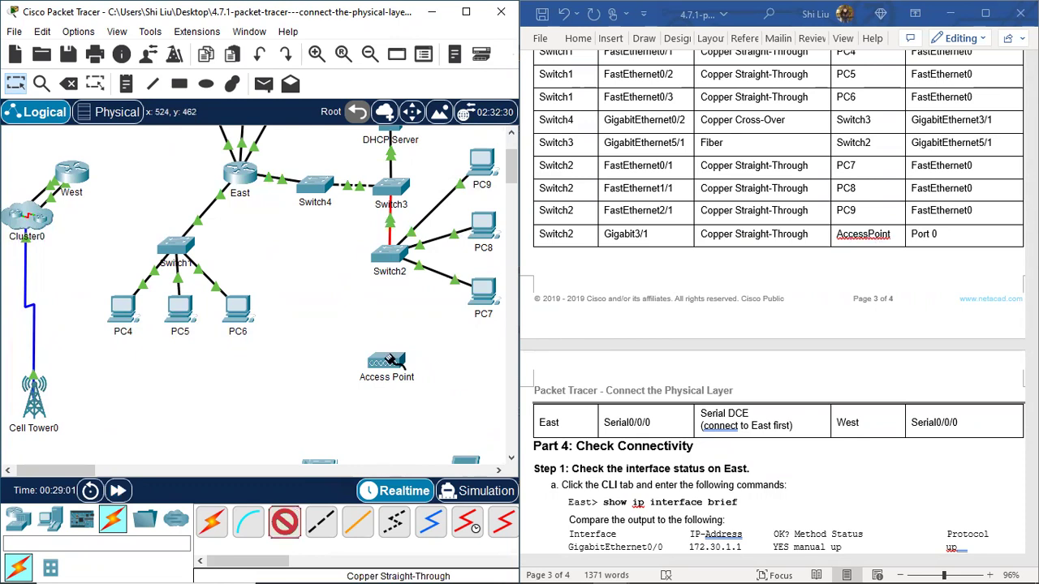
click(393, 257)
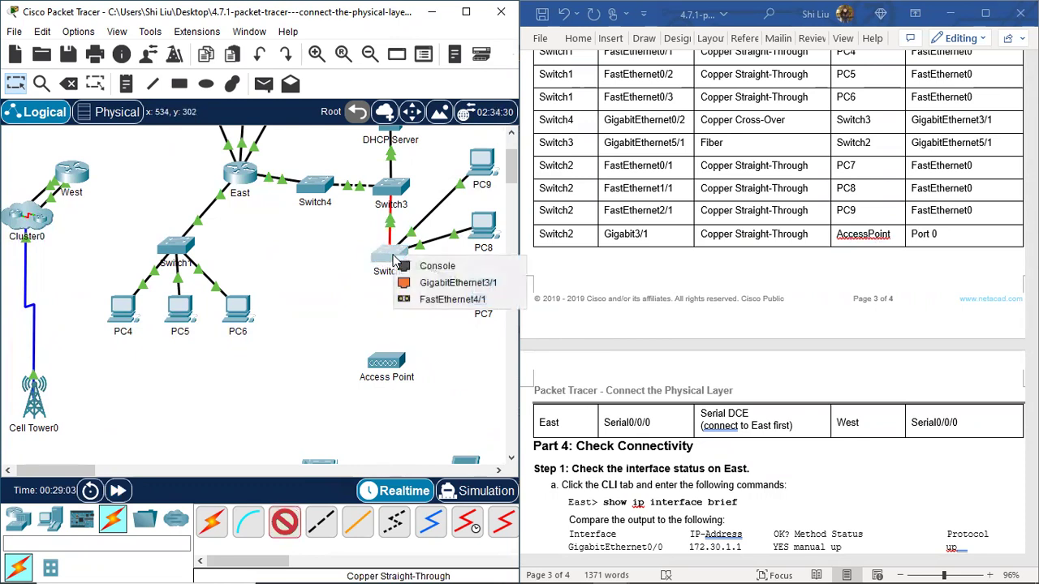
click(459, 283)
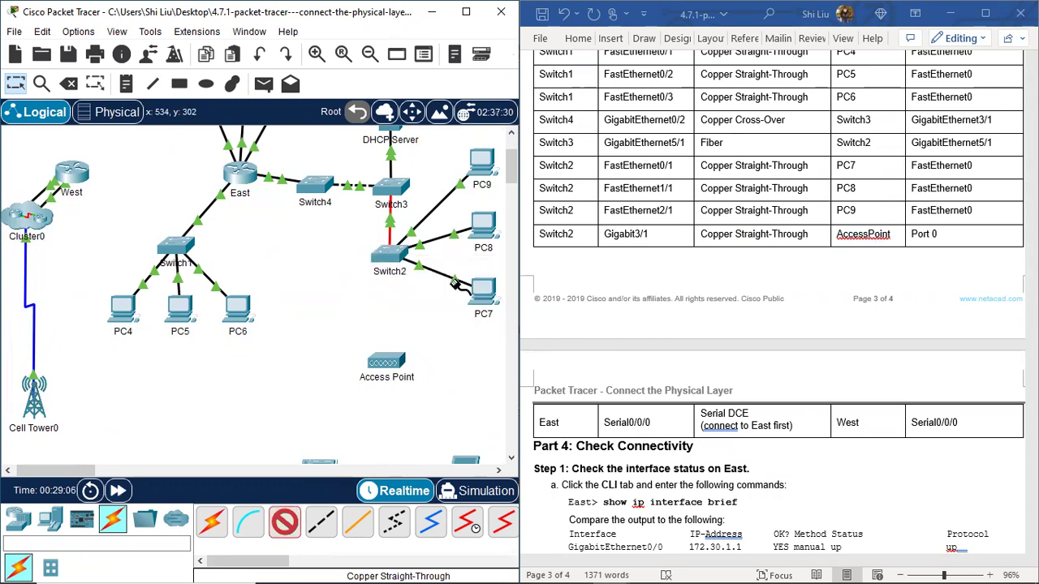
click(383, 362)
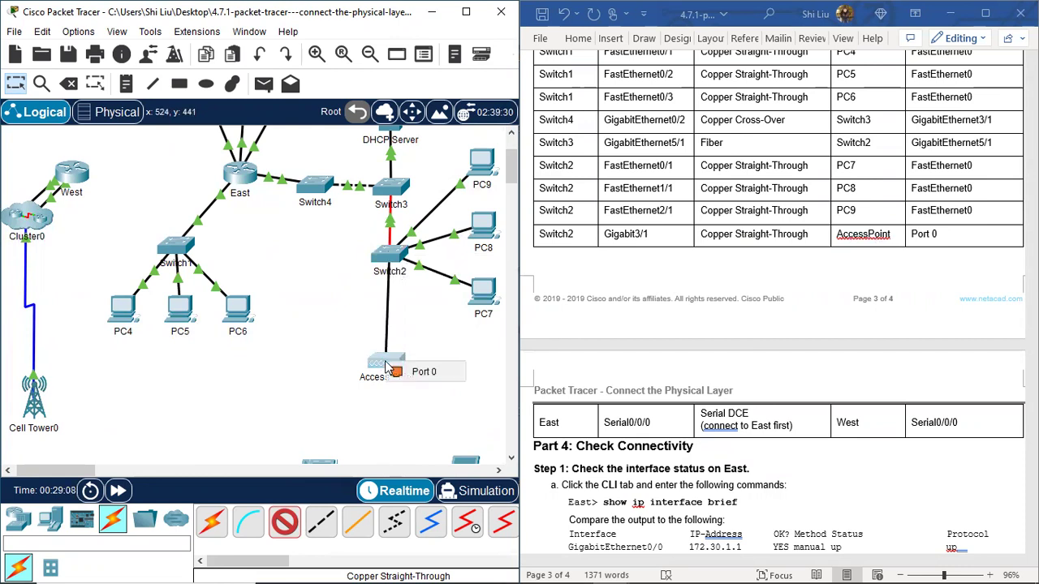
click(418, 372)
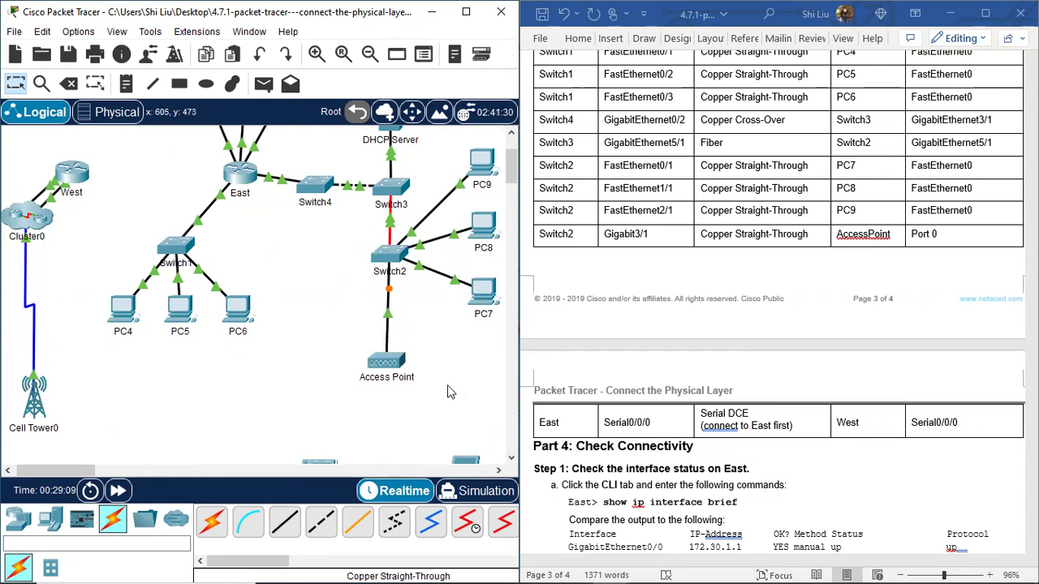
Connect East's Serial0/0/0 to West's Serial0/0/0 with a Serial DCE cable, starting from East, and fast-forward the simulation time.
scroll(556, 341, down, 3)
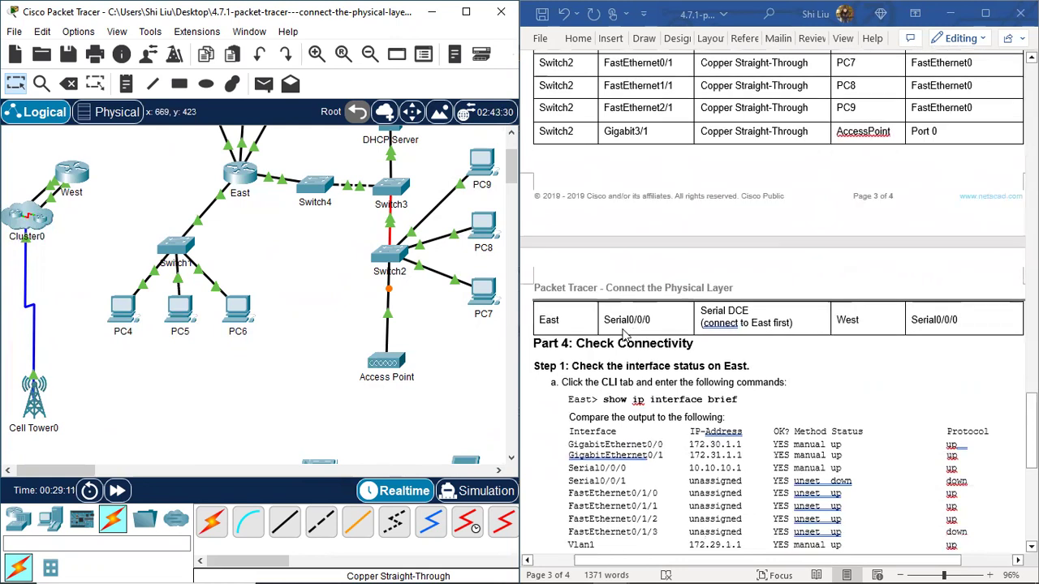
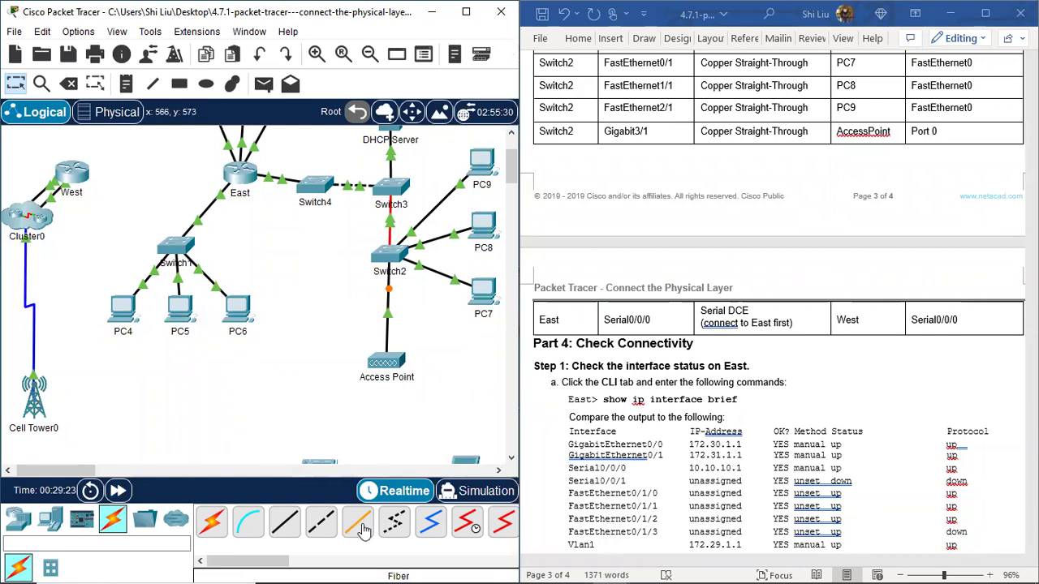
click(473, 526)
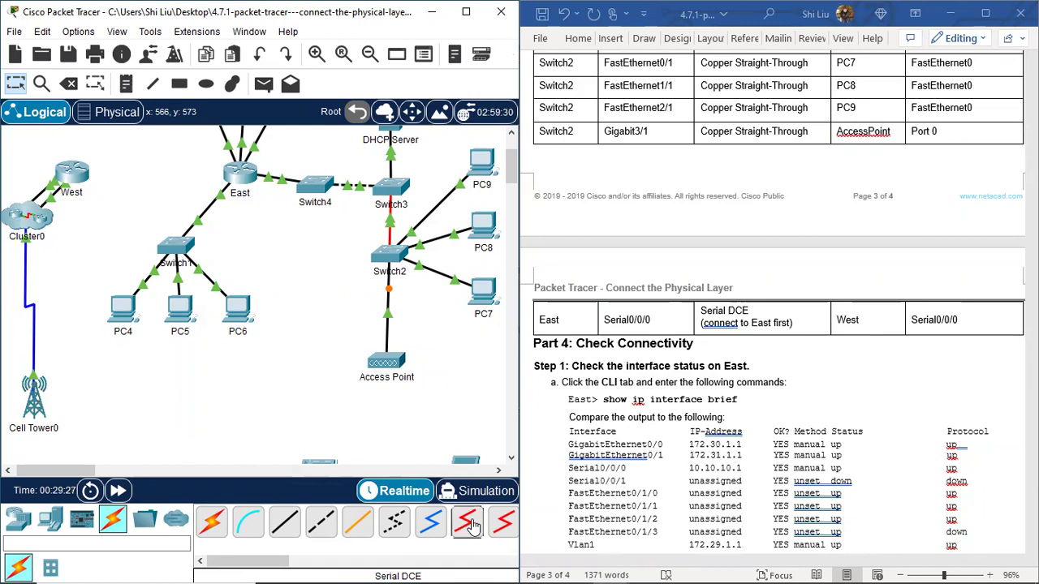
click(237, 176)
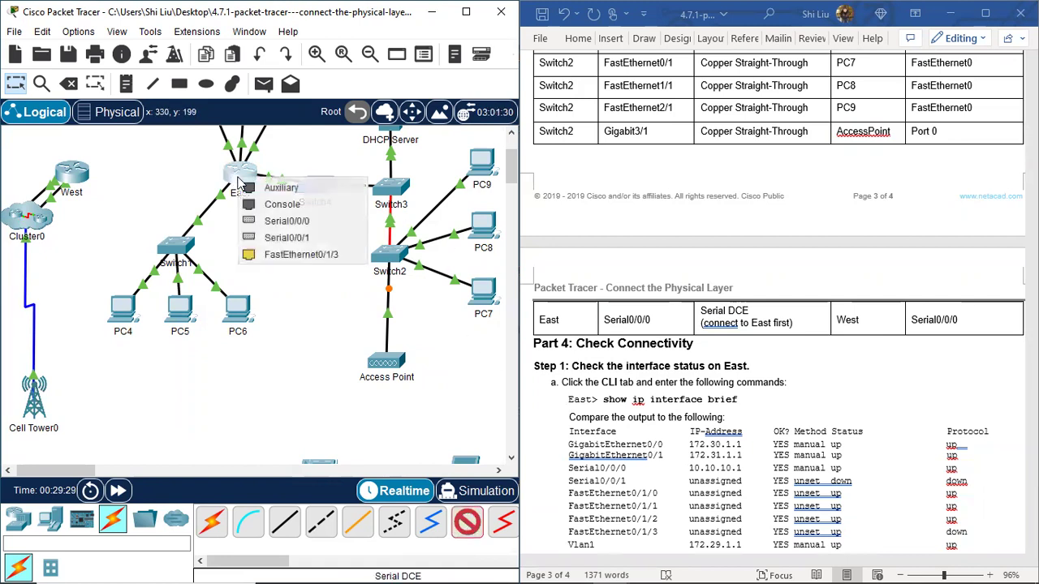
click(289, 221)
click(74, 173)
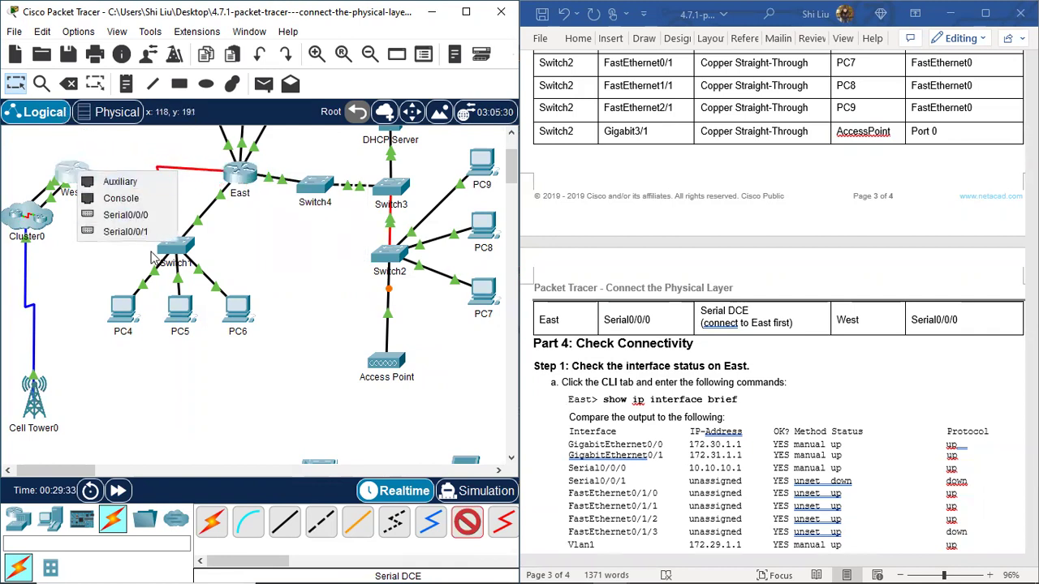
click(154, 215)
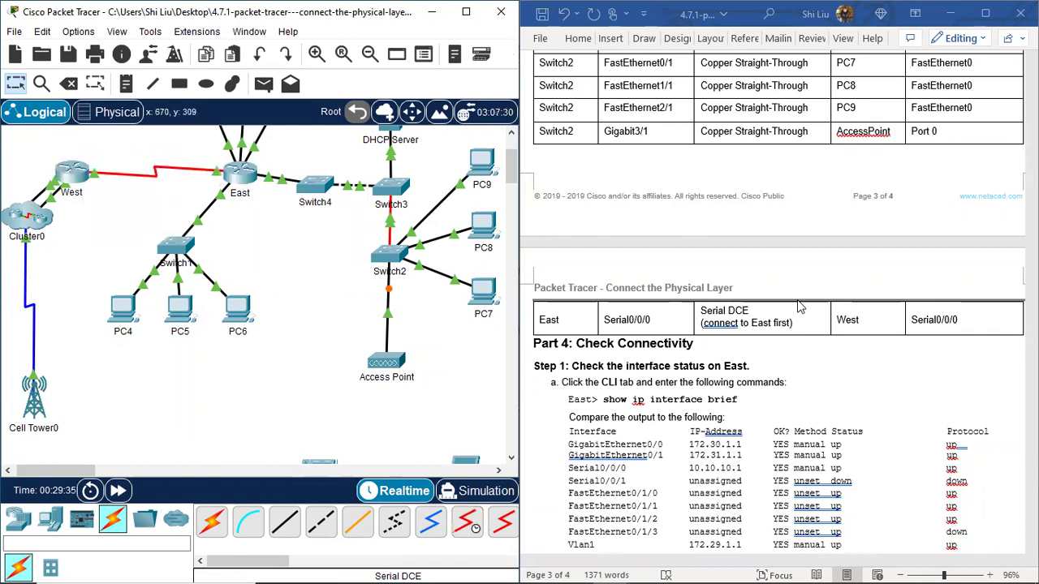
scroll(435, 319, down, 2)
scroll(435, 319, up, 2)
click(118, 491)
Run show ip interface brief in the East router's command line, with its window placed beside the instructions.
scroll(283, 403, down, 6)
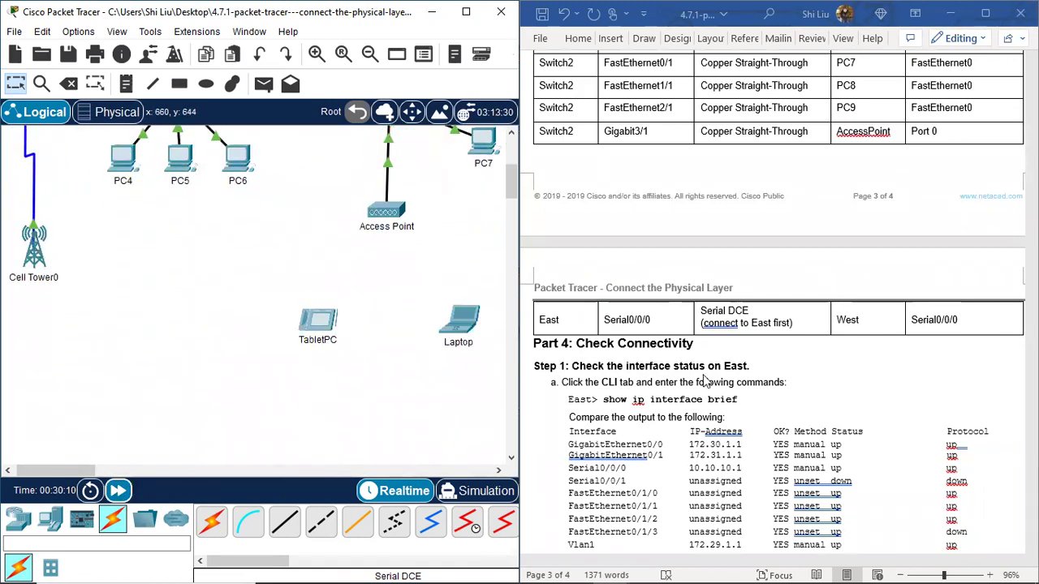
scroll(698, 374, down, 3)
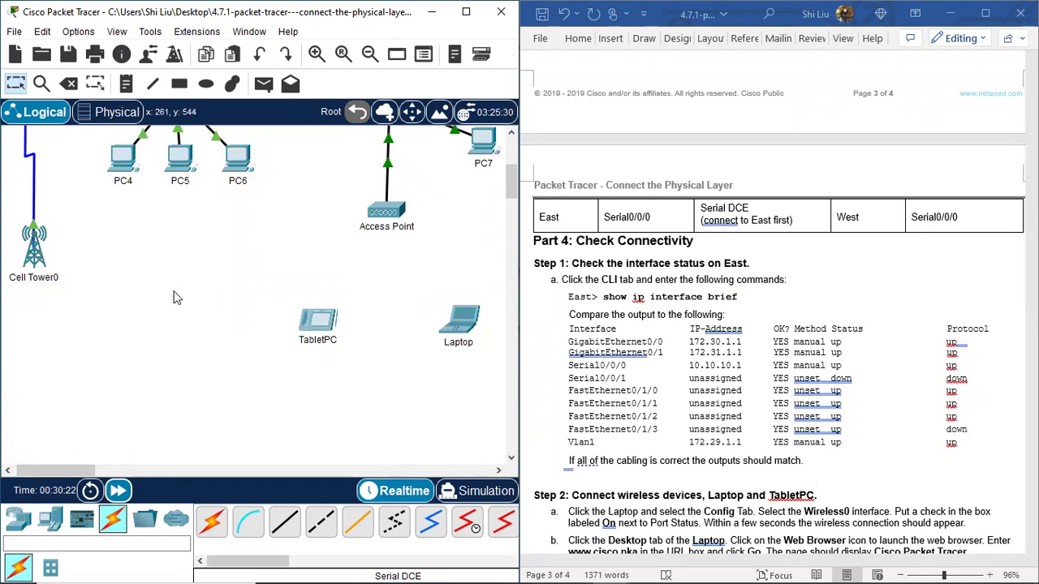
scroll(176, 297, up, 3)
click(240, 274)
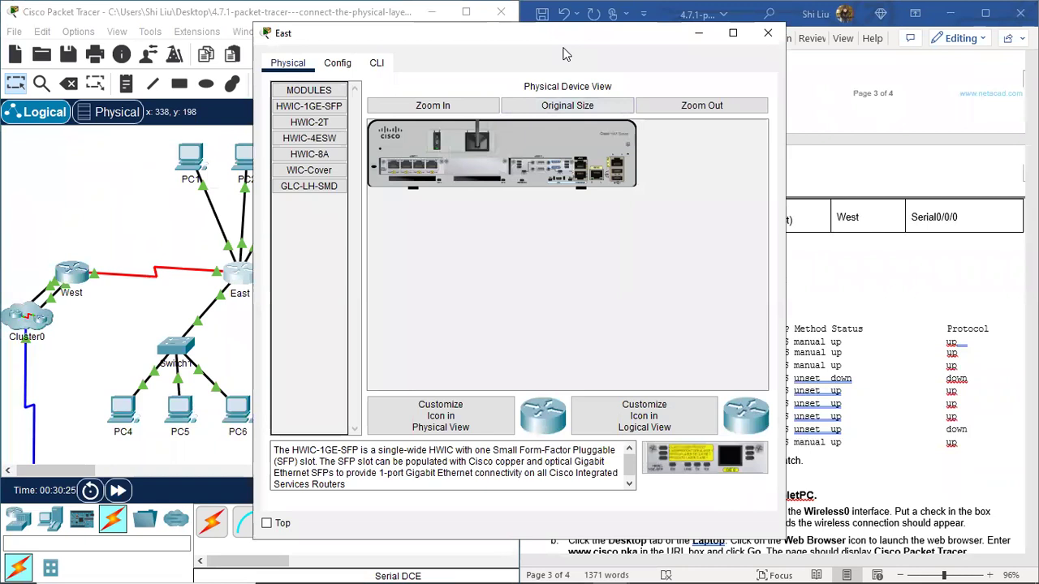
drag(564, 34, 305, 95)
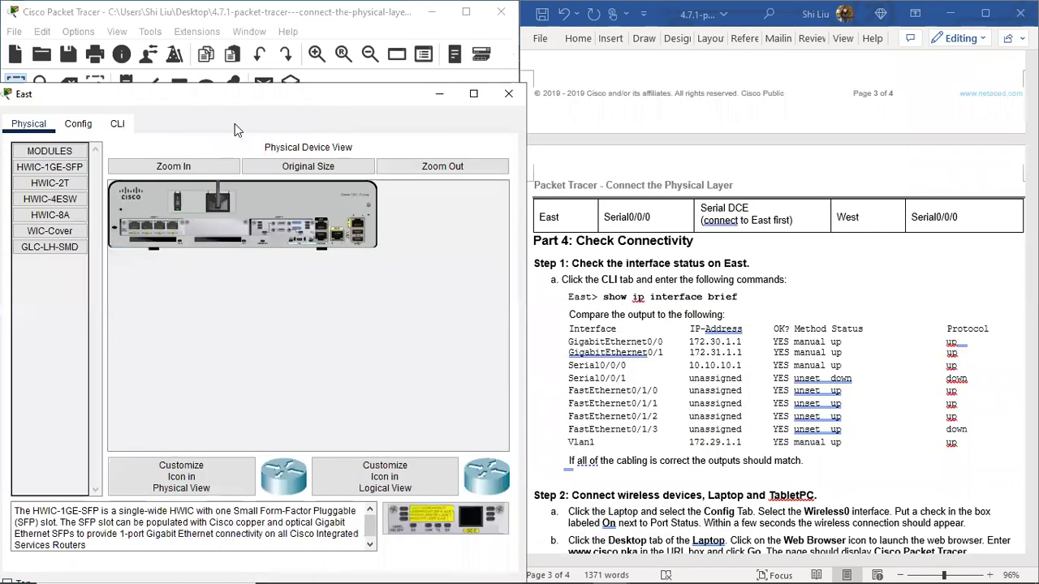
click(121, 124)
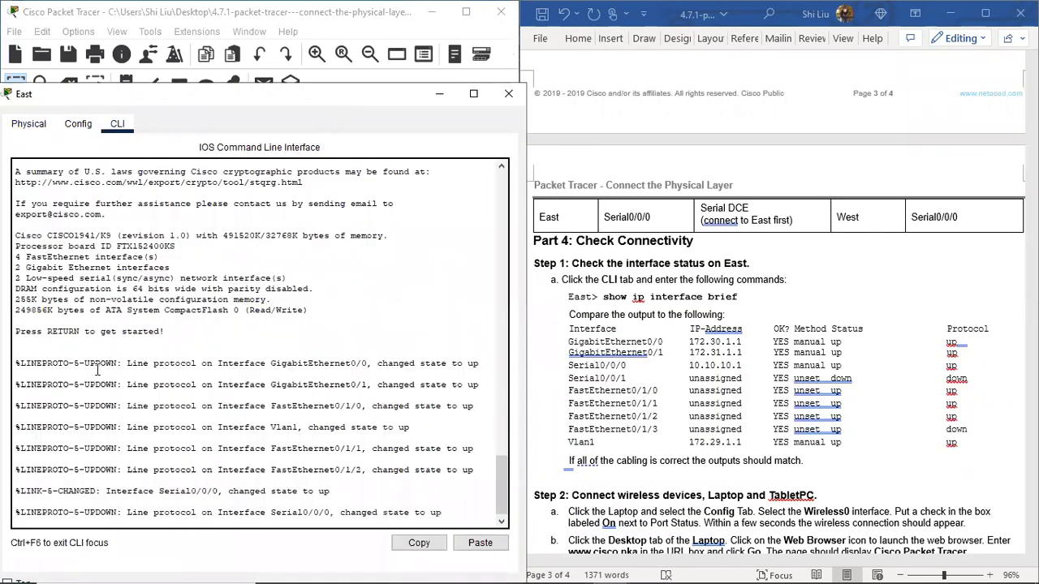
key(Return)
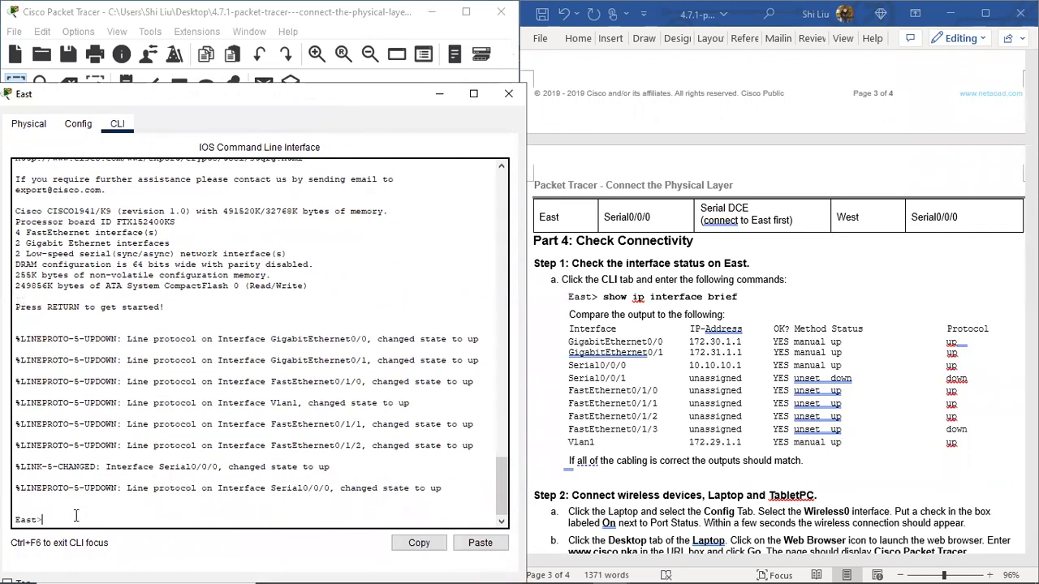
text(show ip interface brief)
key(Return)
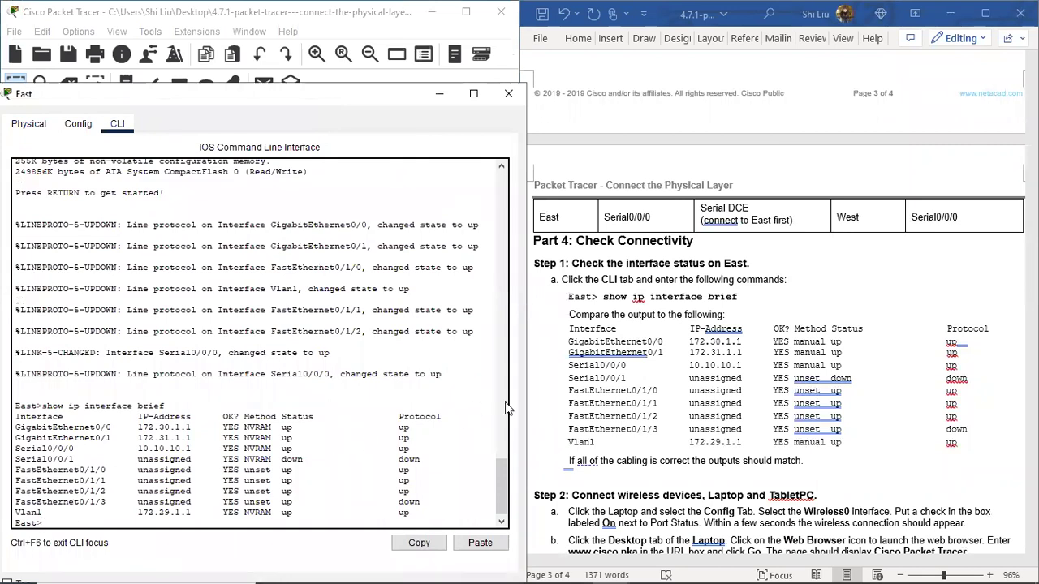
Compare East's interface status output with the expected listing, read the wireless connection instructions, and close the router's window.
scroll(680, 370, down, 3)
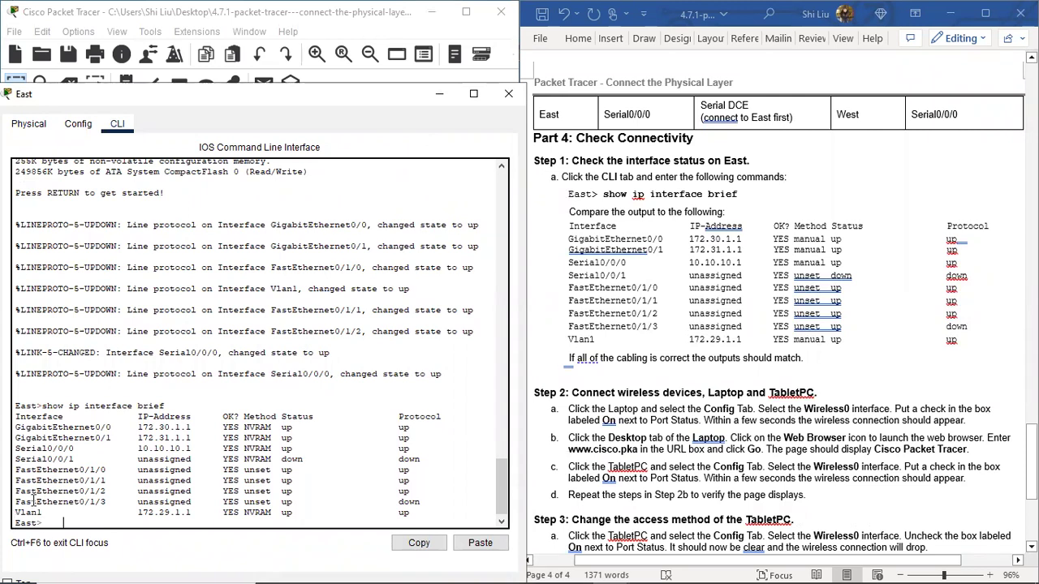
key(Return)
key(Return)
key(Return)
key(Return)
key(Return)
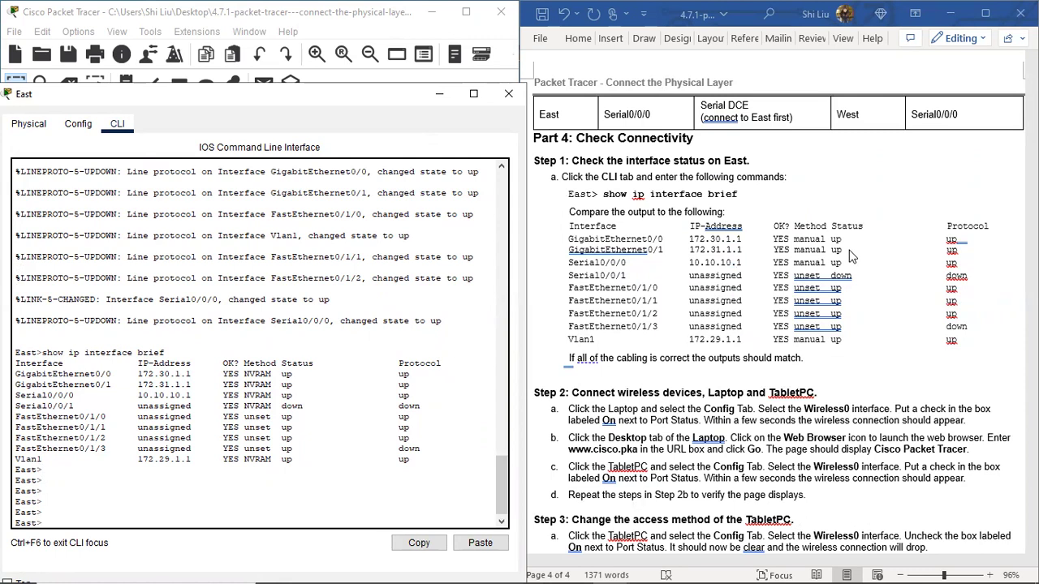
scroll(686, 313, down, 4)
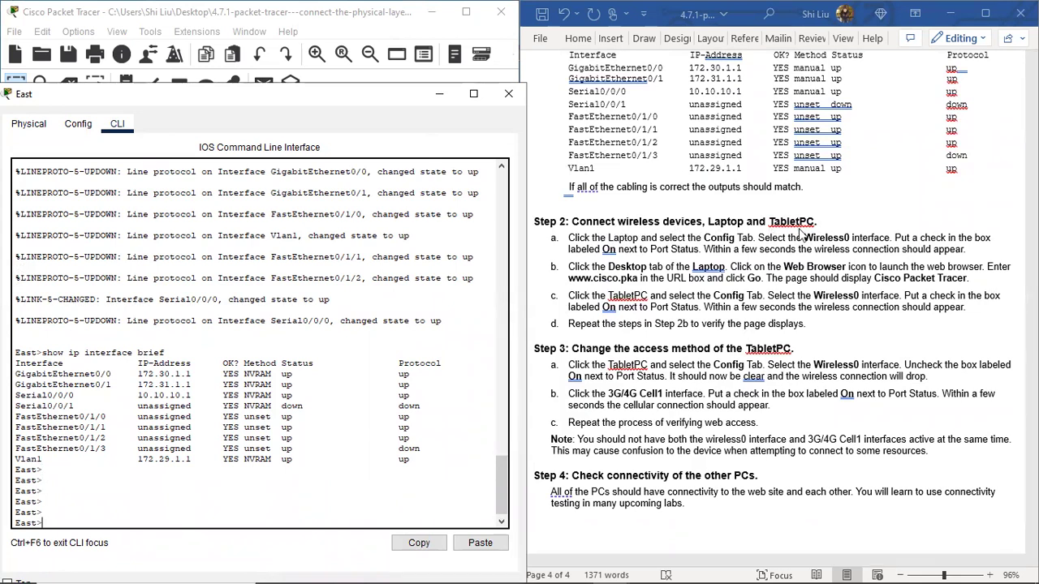
scroll(809, 237, down, 1)
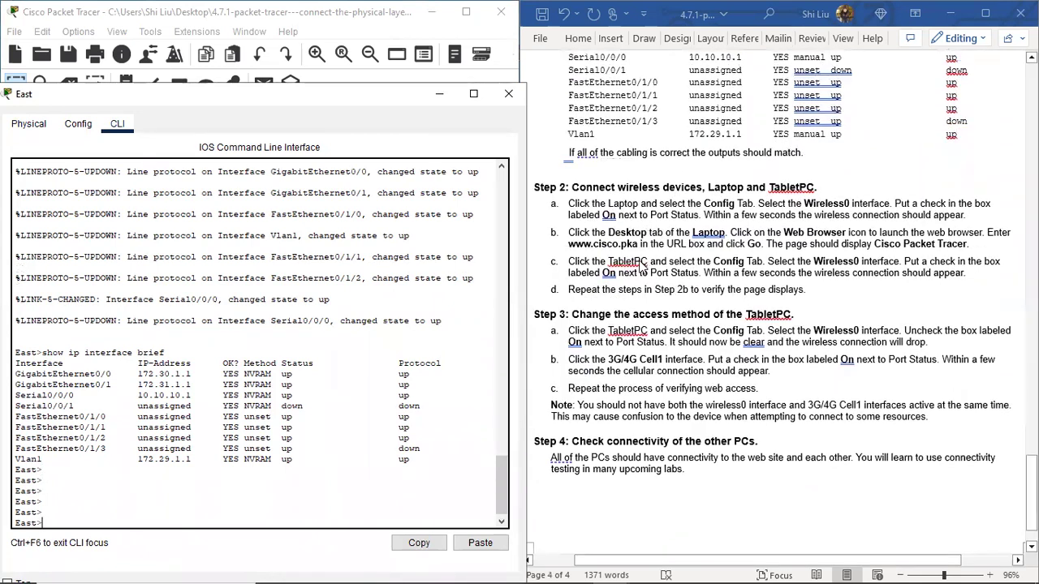
click(519, 111)
Turn on the port status of the Laptop's Wireless0 interface, with its window moved clear of the wireless devices.
scroll(395, 369, down, 5)
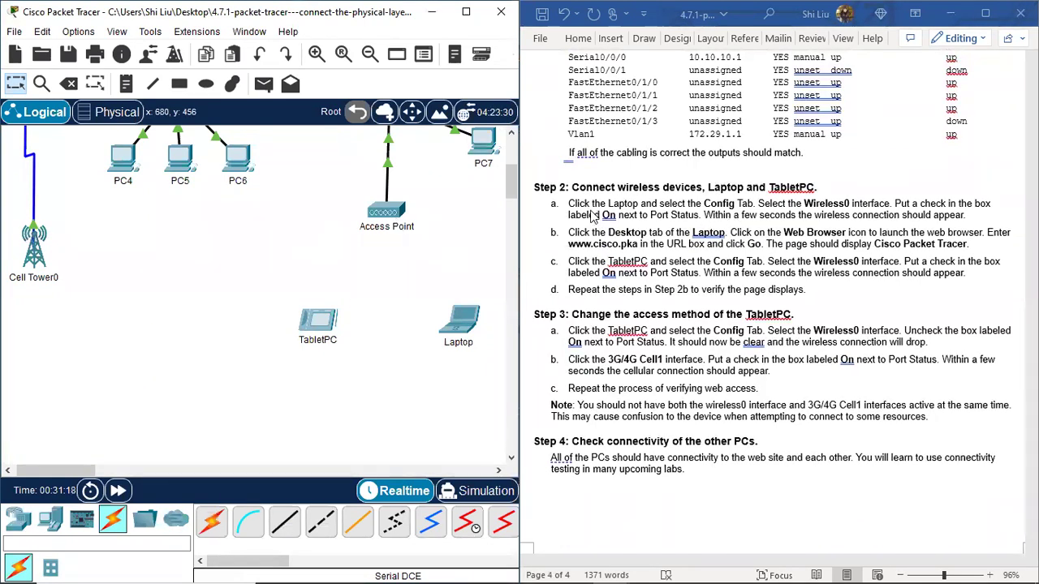
click(463, 325)
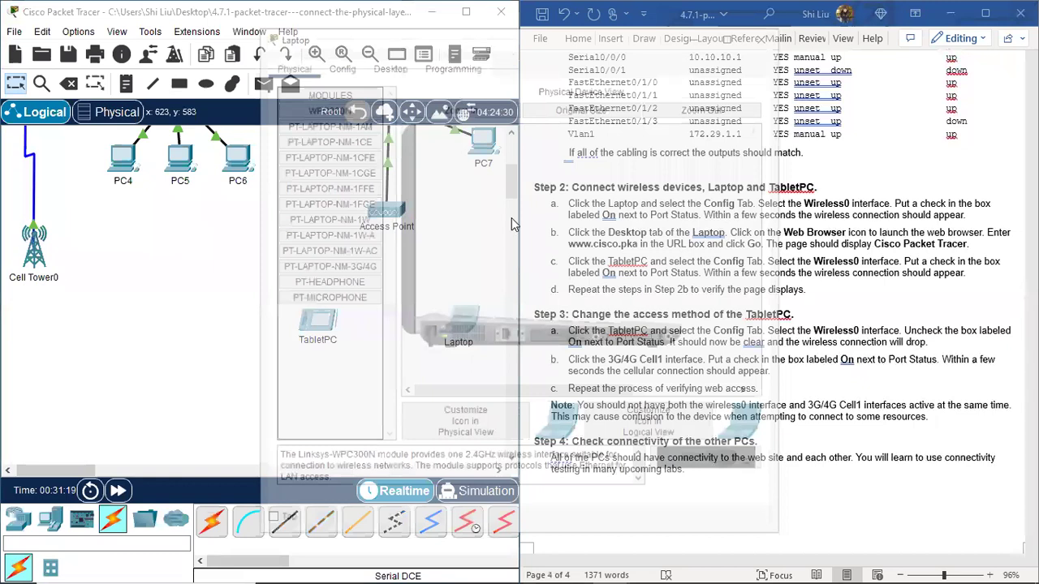
drag(489, 41, 245, 45)
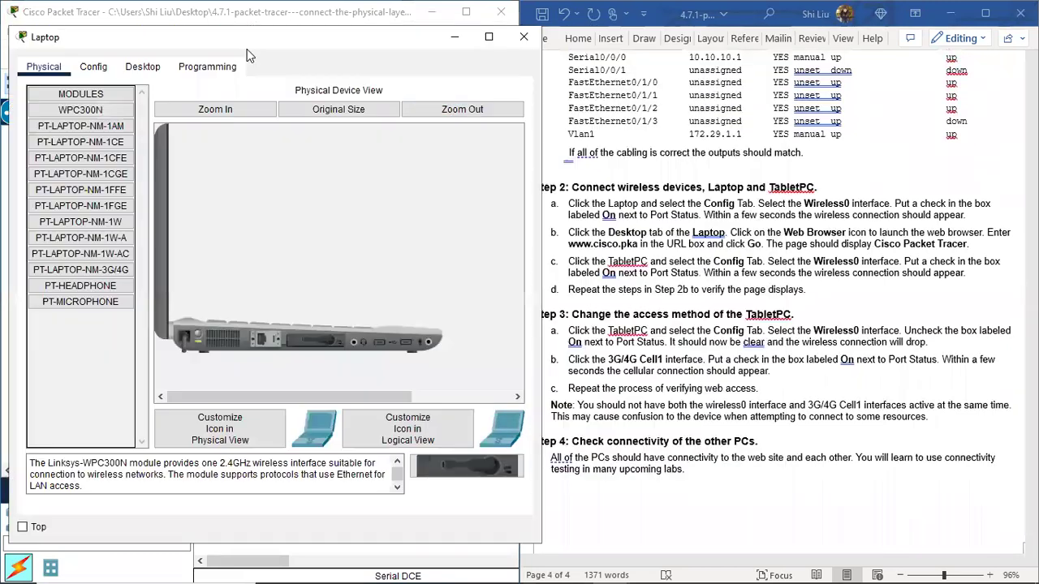
click(93, 68)
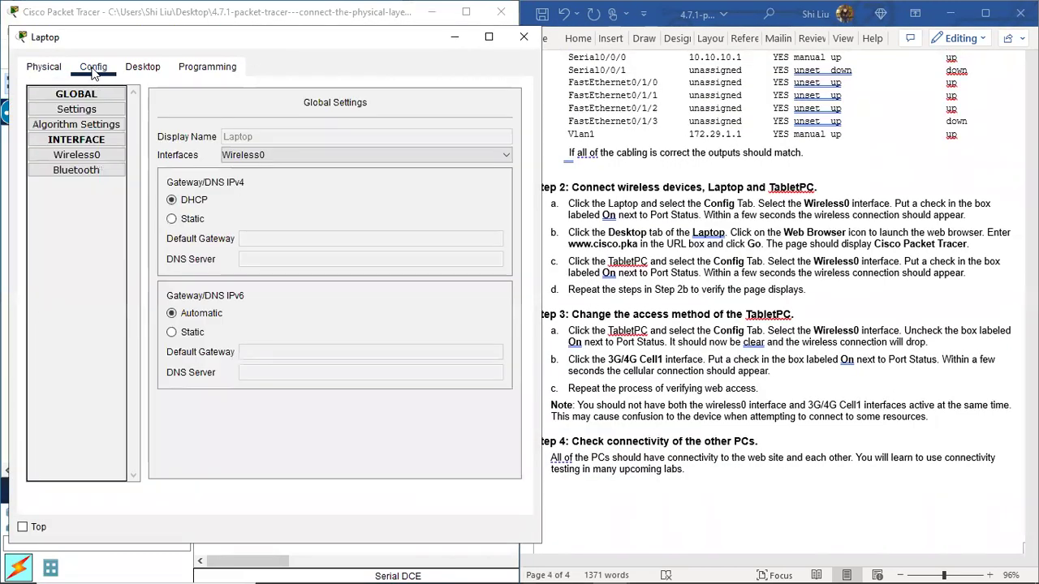
click(85, 155)
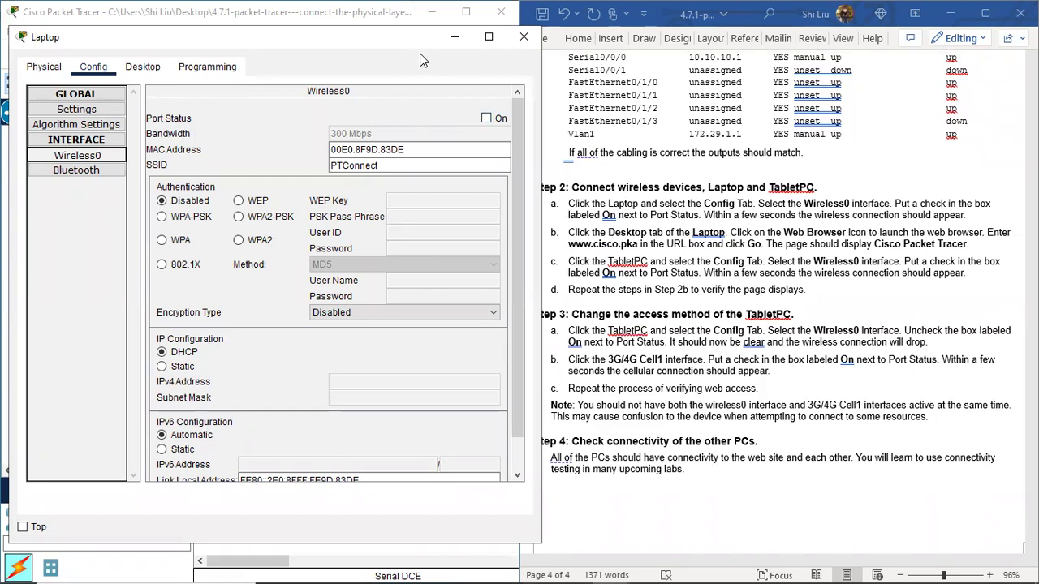
drag(420, 59, 903, 149)
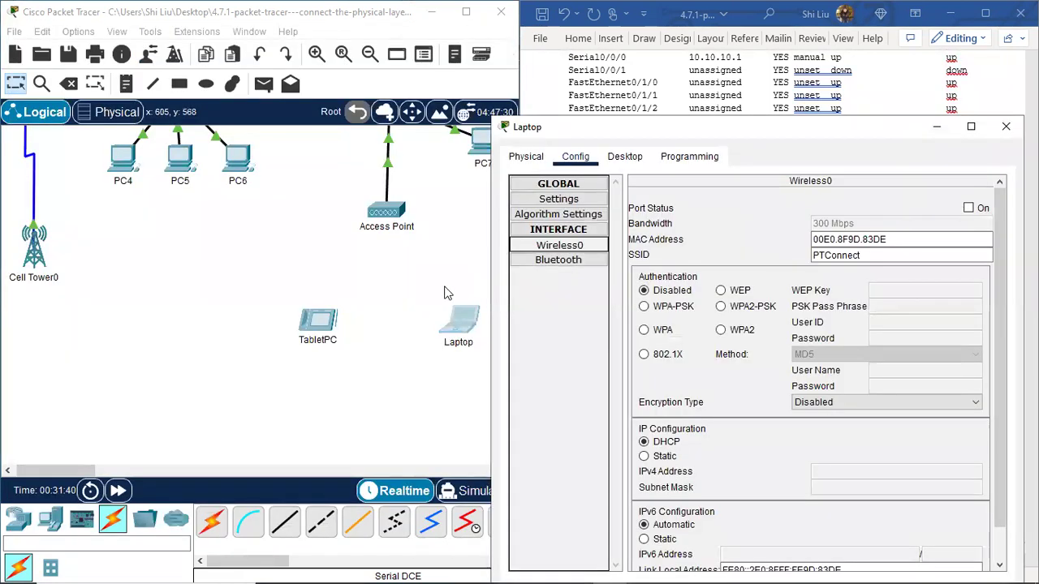
click(969, 209)
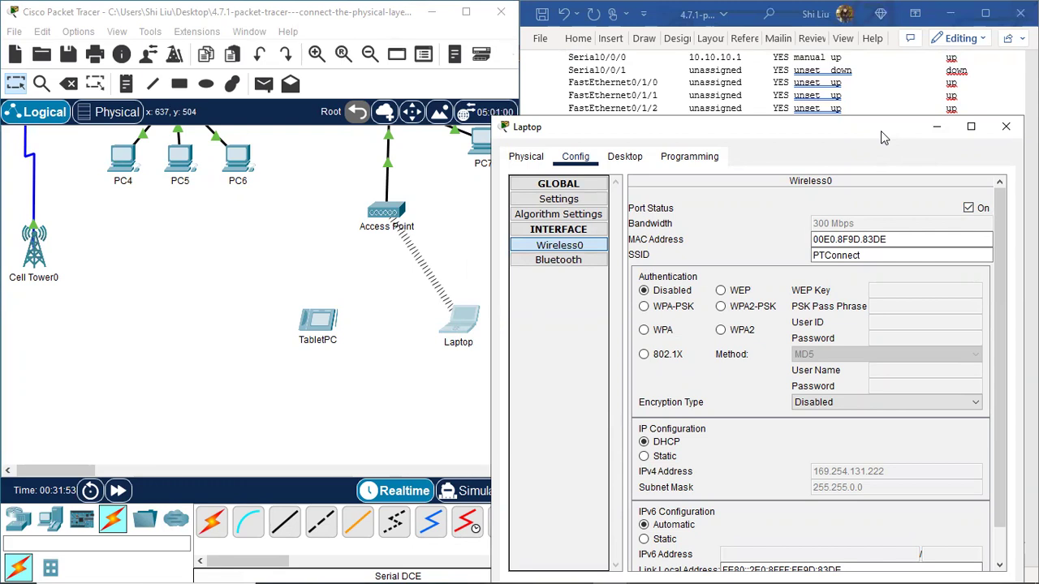
drag(881, 131, 399, 176)
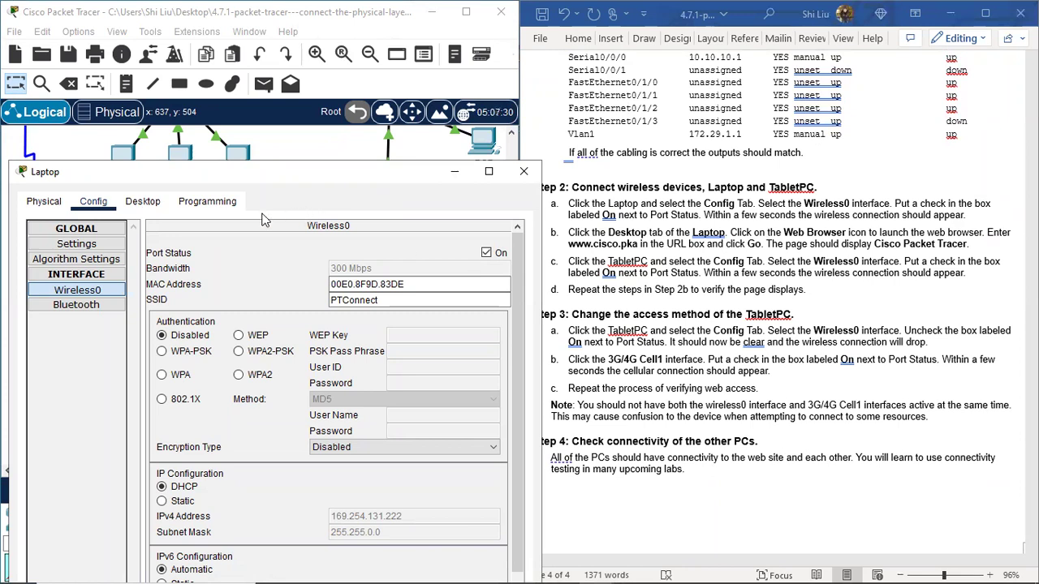
click(143, 202)
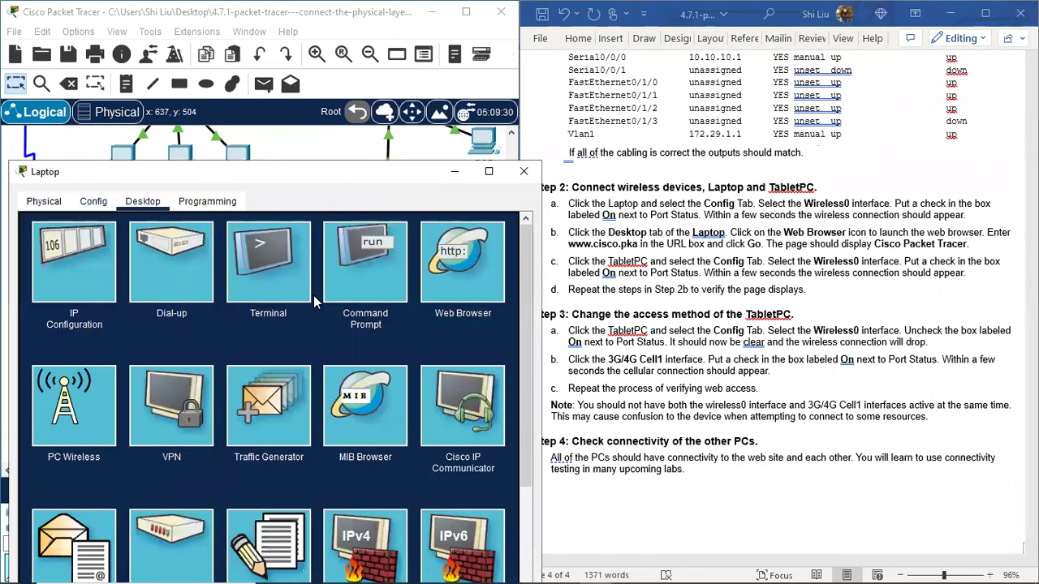
click(460, 272)
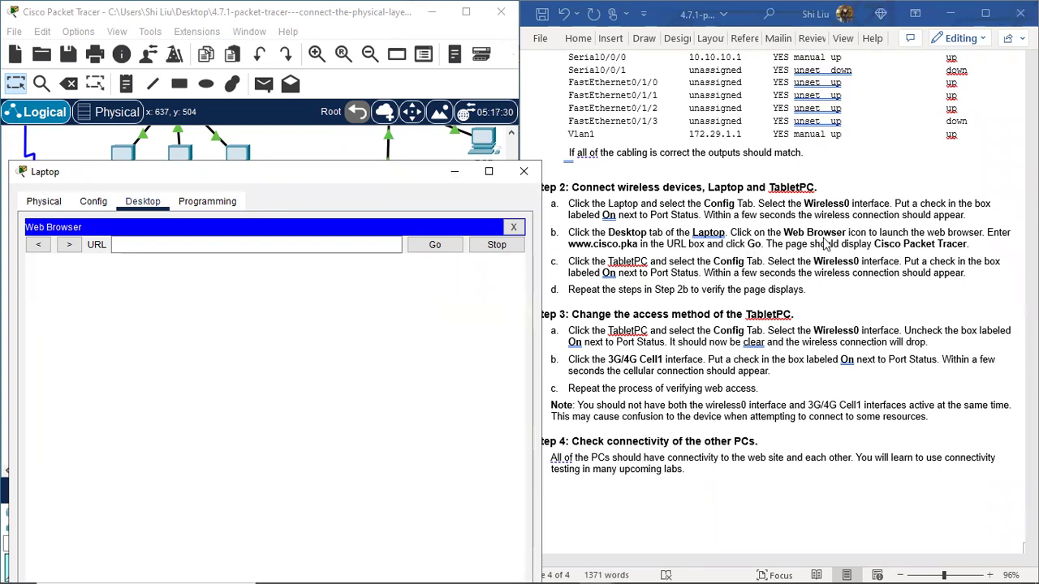
click(365, 242)
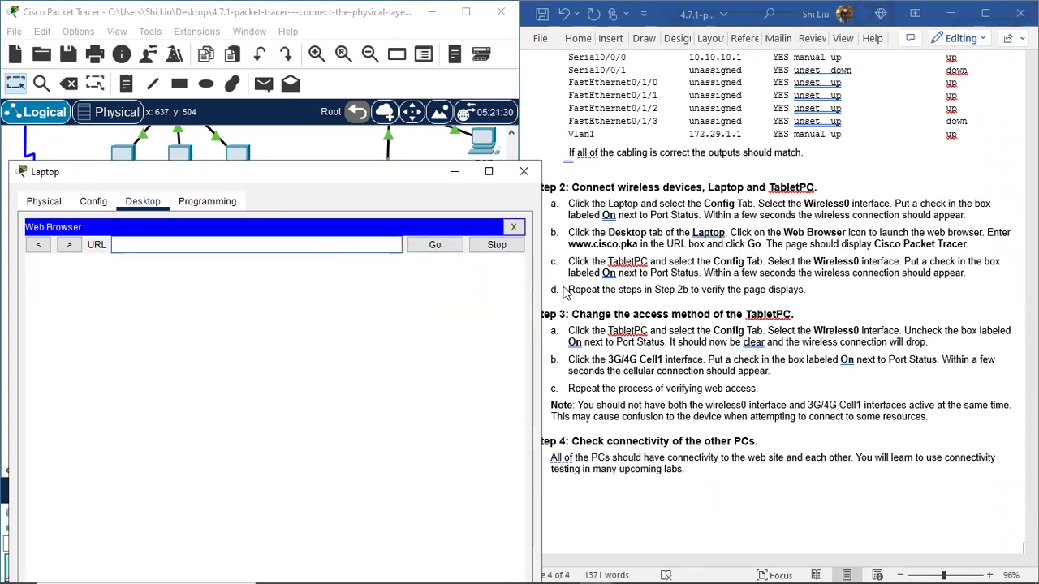
text(www.cisco.pka)
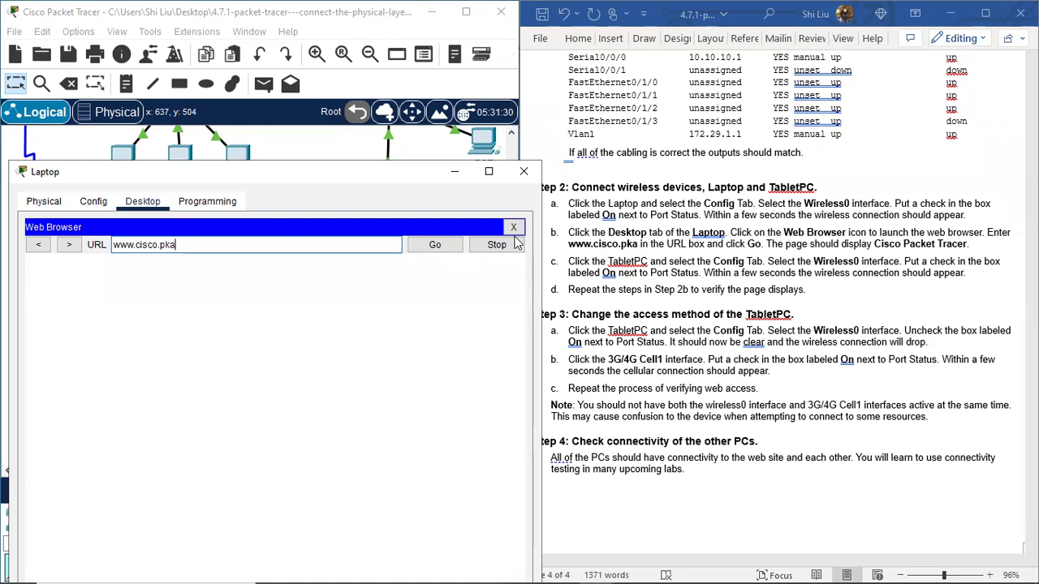
click(435, 245)
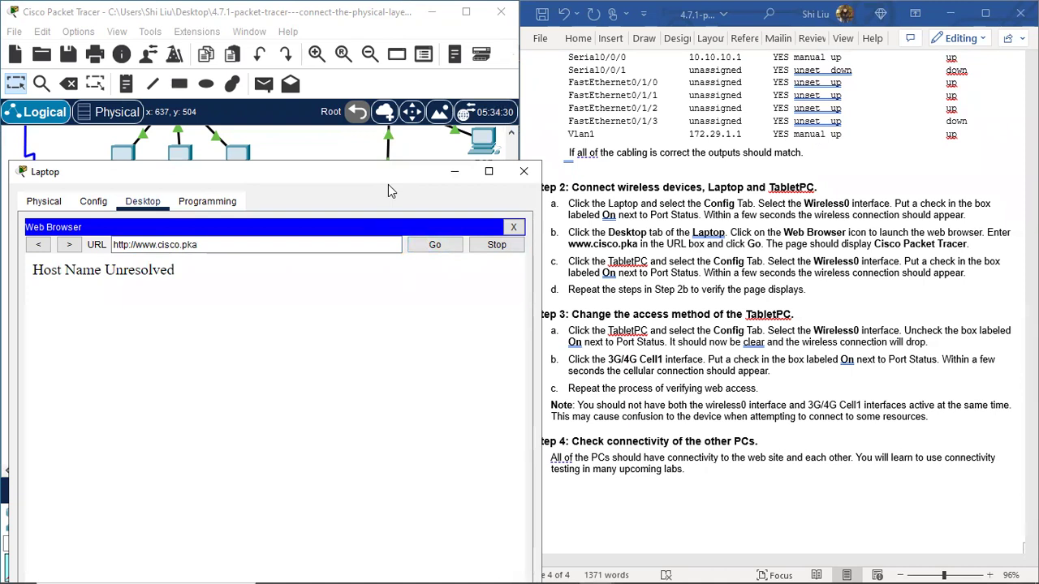
drag(388, 184, 425, 131)
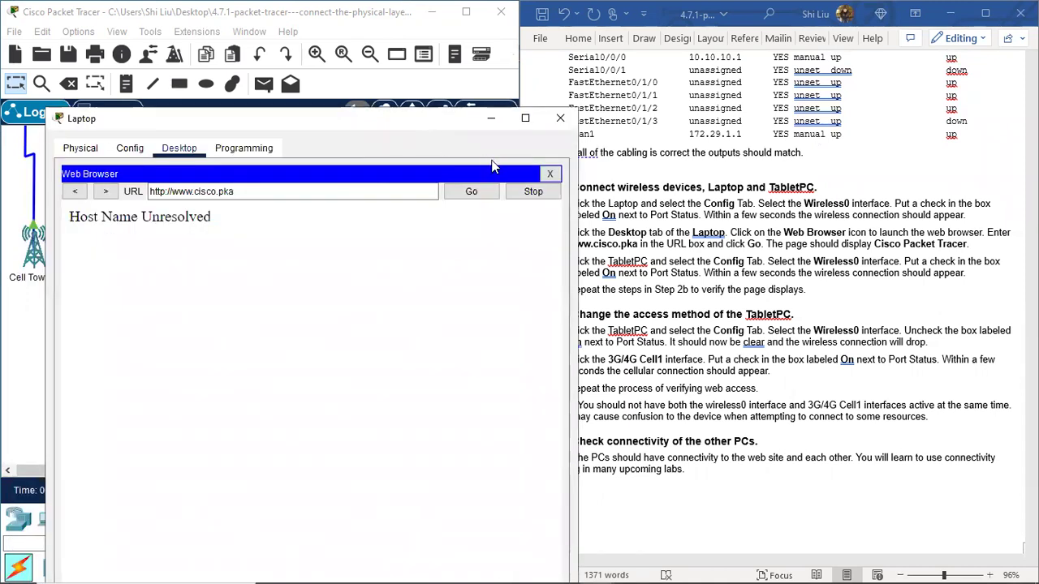
drag(236, 192, 150, 192)
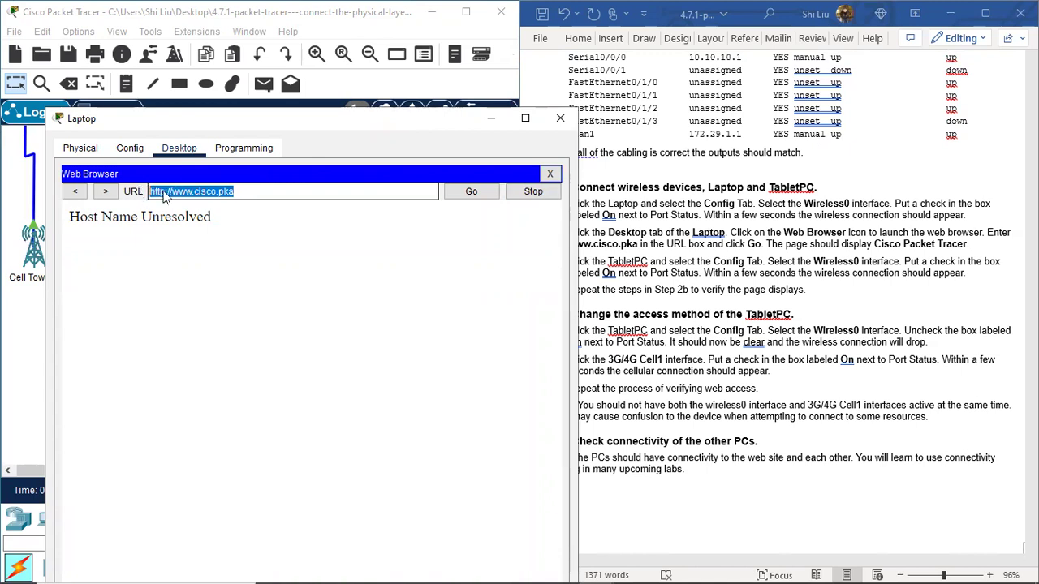
right_click(164, 198)
click(217, 263)
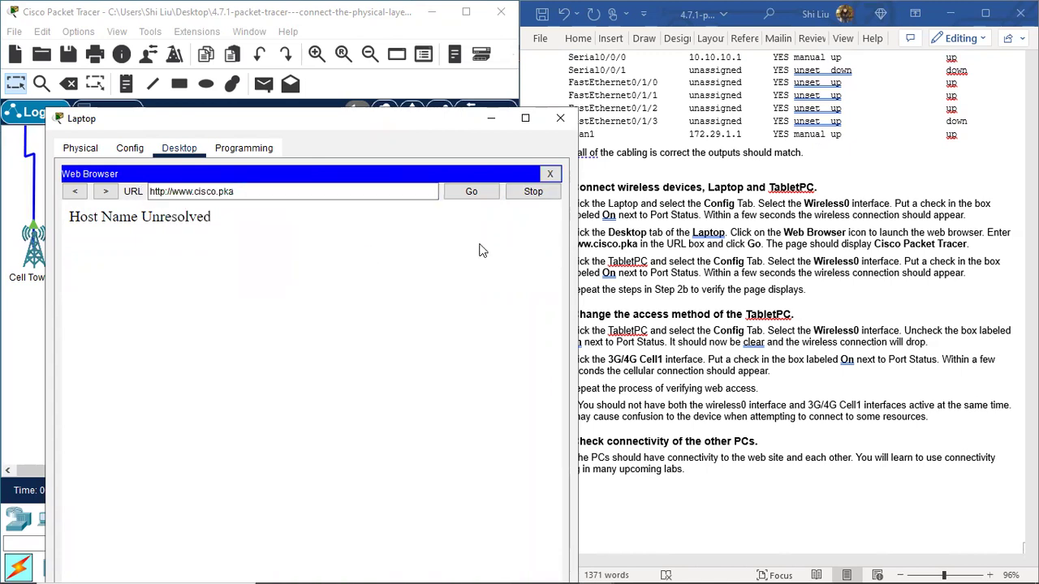
click(549, 174)
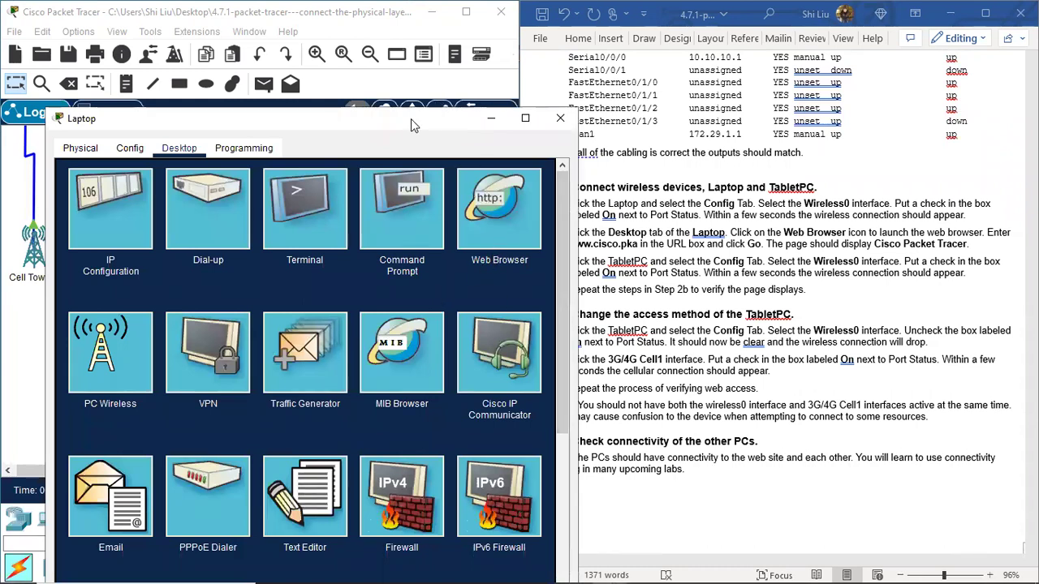
drag(411, 119, 371, 112)
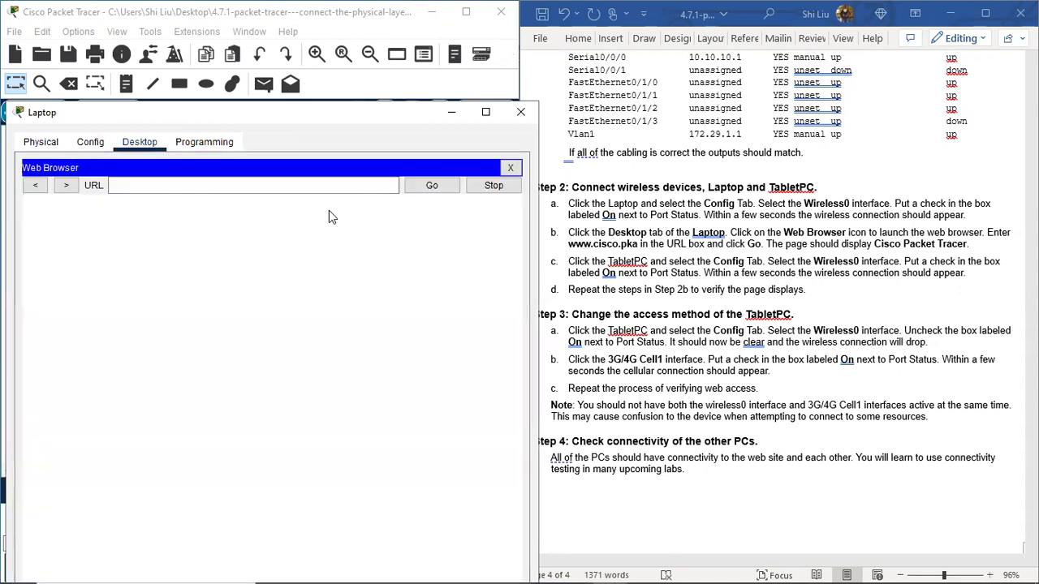
click(295, 186)
right_click(295, 186)
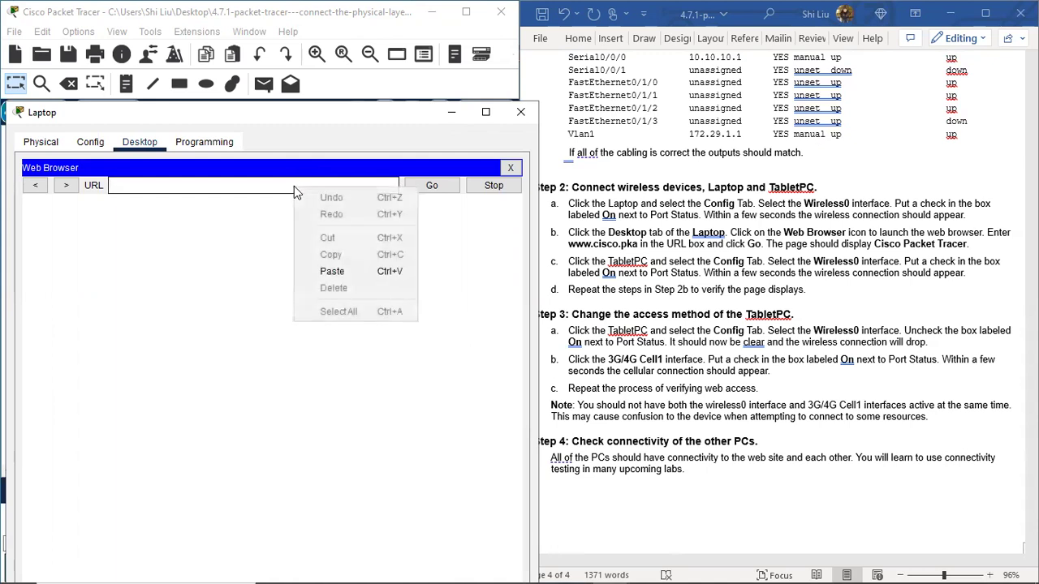
click(357, 273)
click(432, 185)
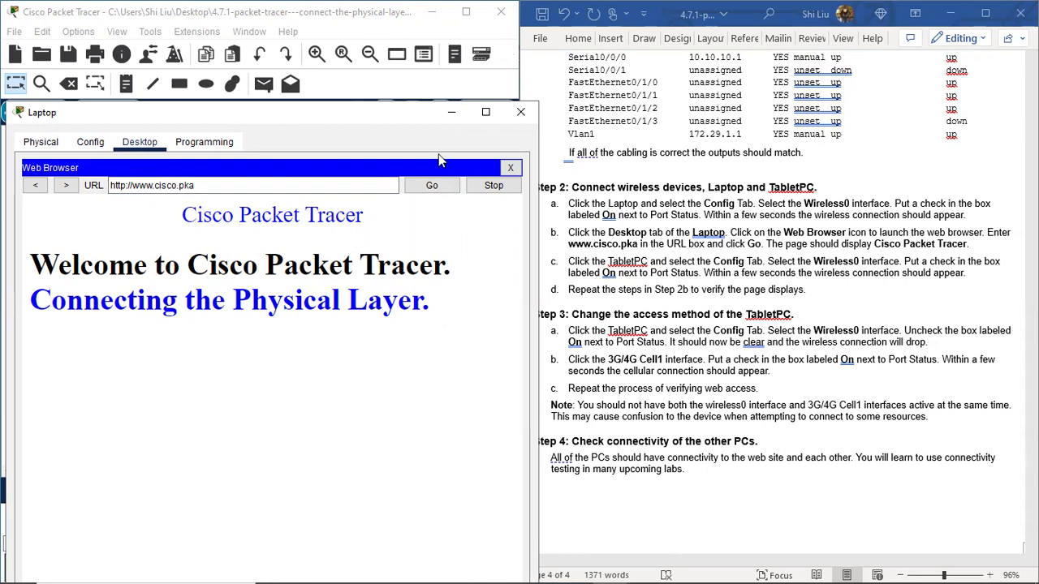
click(521, 112)
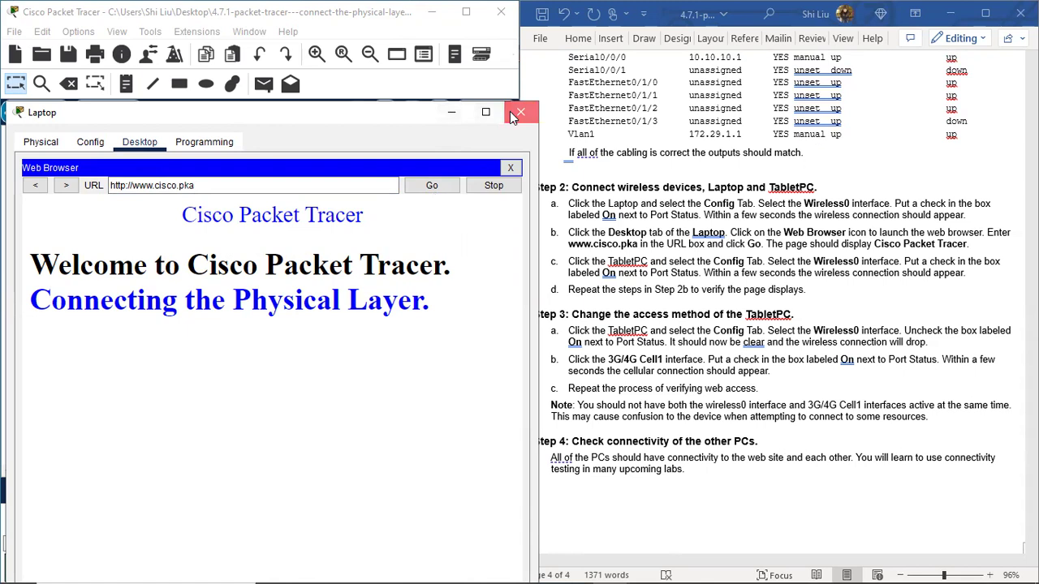
Turn on the port status of the TabletPC's Wireless0 interface, keeping its window beside the topology.
scroll(674, 288, down, 1)
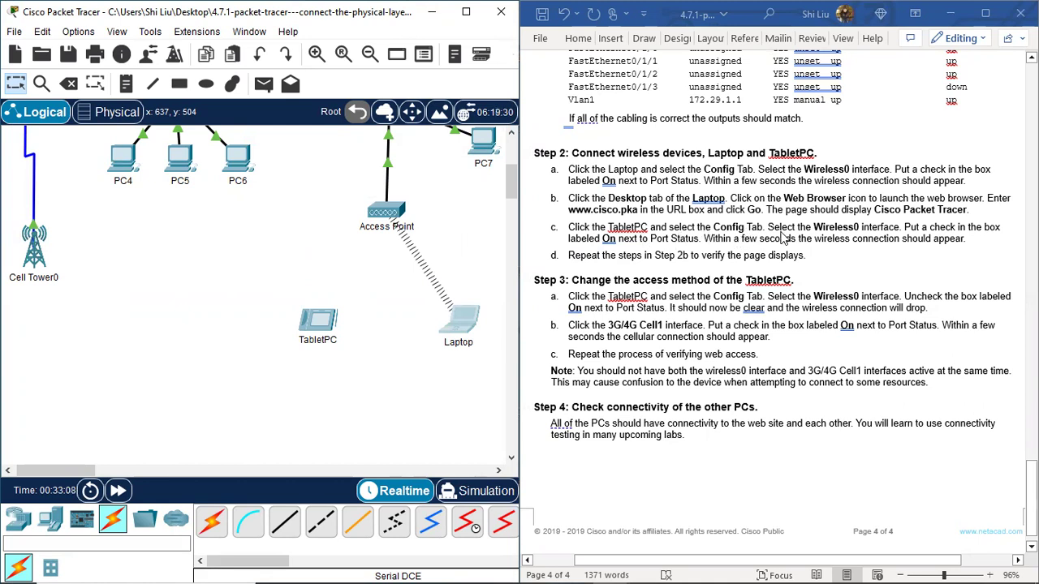
click(321, 322)
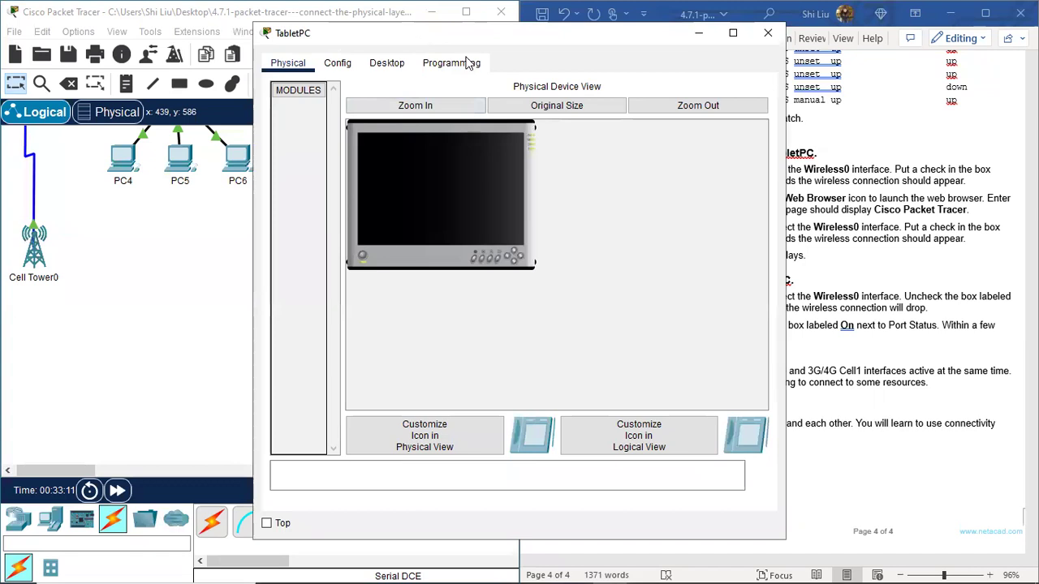
drag(469, 33, 756, 68)
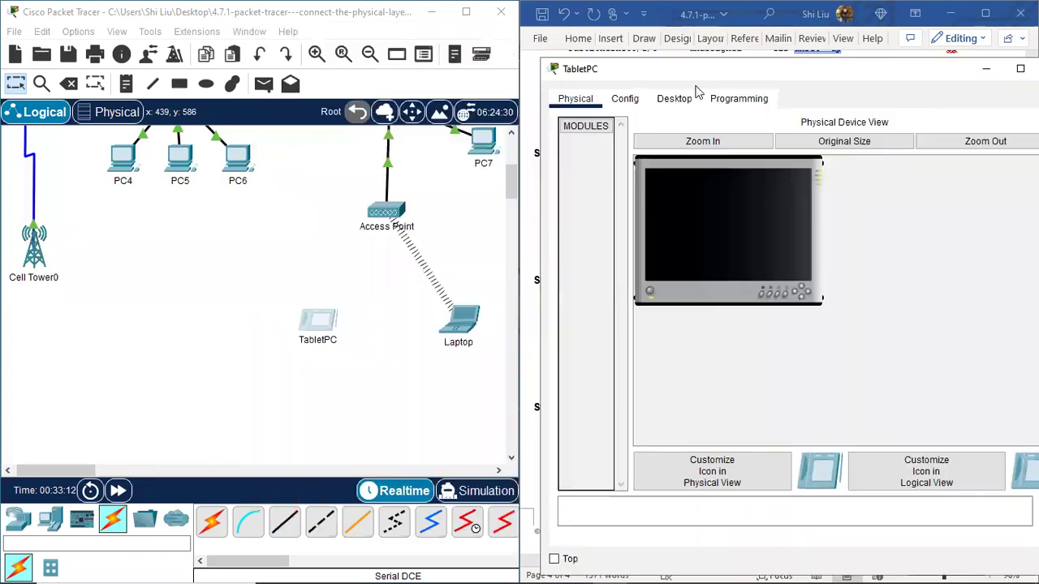
click(625, 98)
click(608, 187)
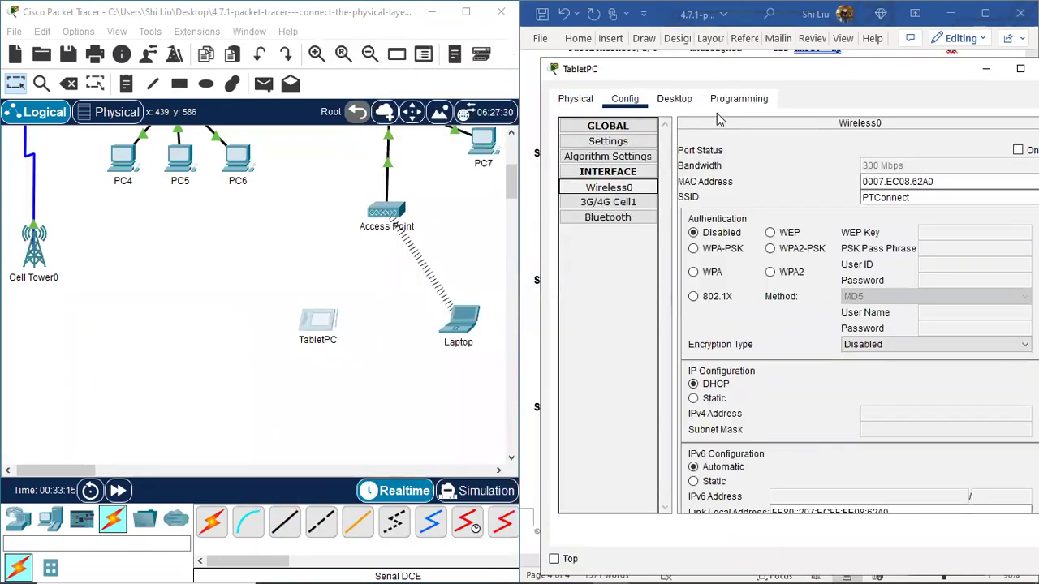
drag(738, 77, 695, 81)
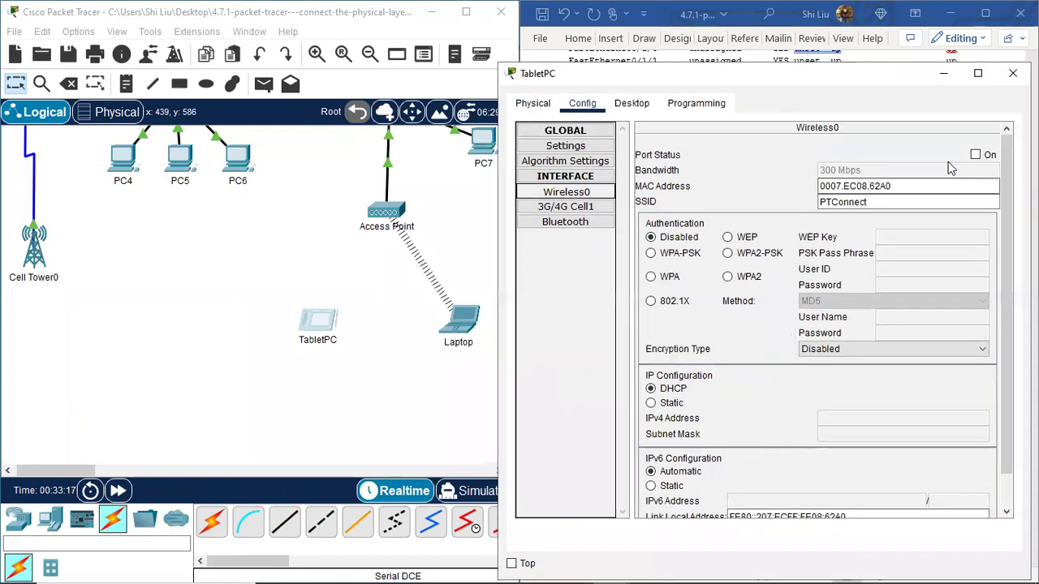
click(975, 155)
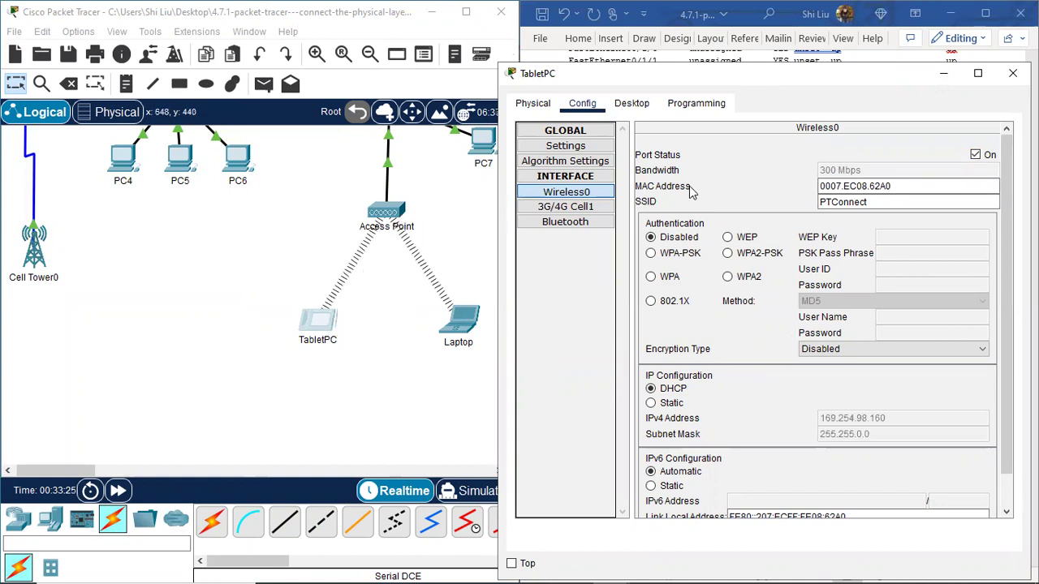
click(634, 105)
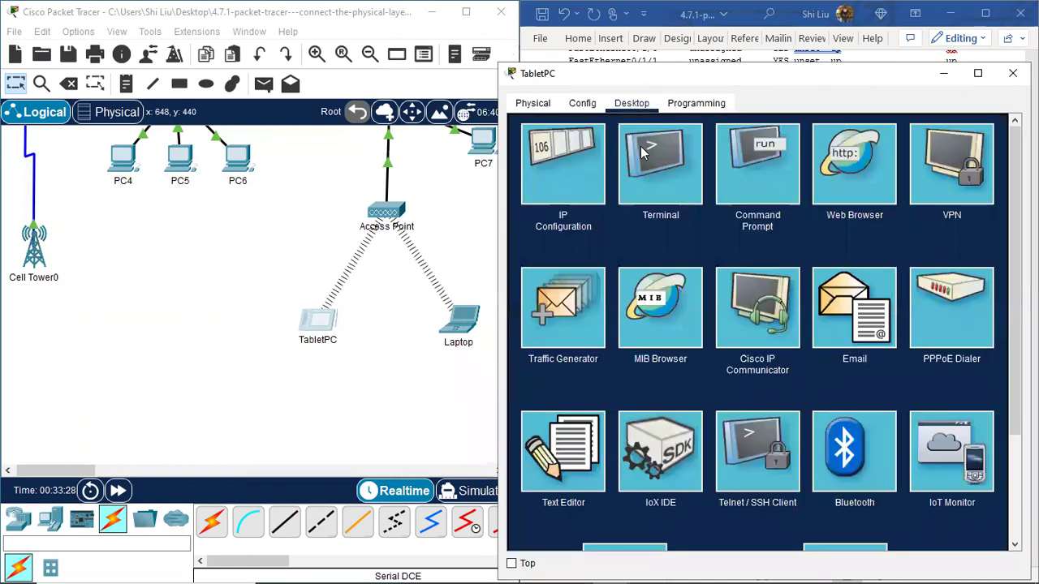
click(842, 179)
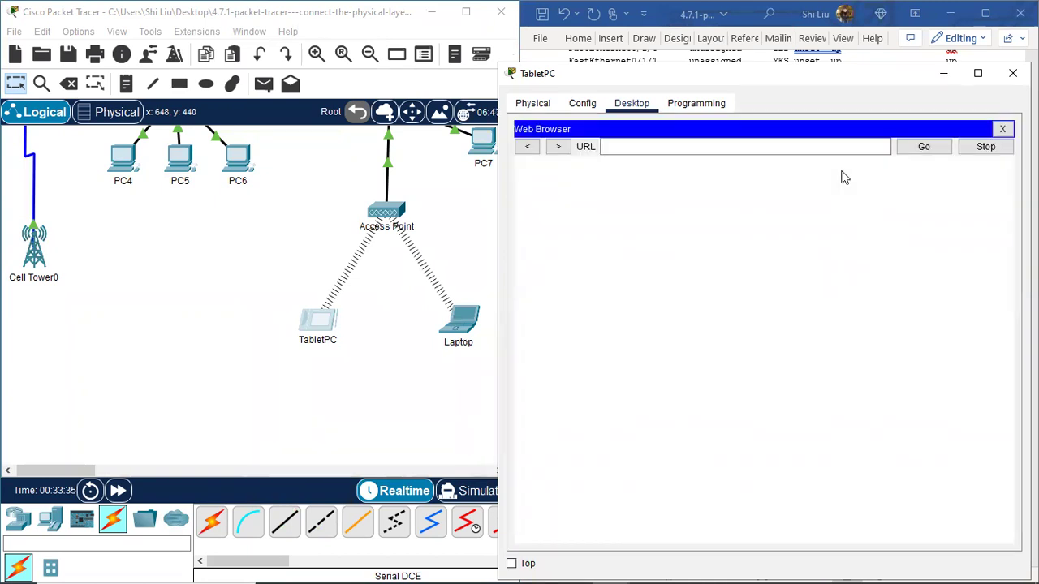
click(632, 152)
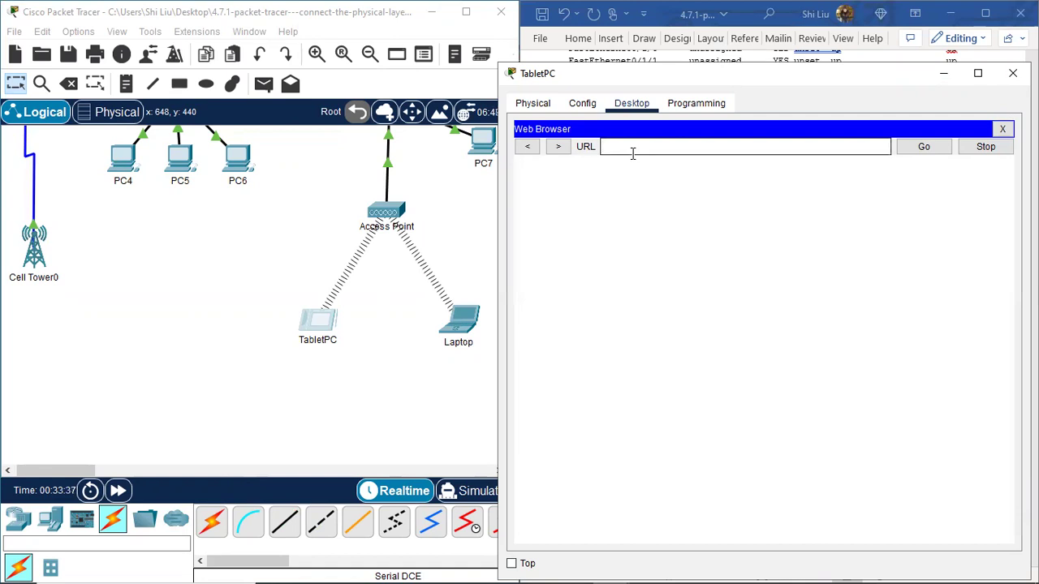
text(http://www.cisco.pka)
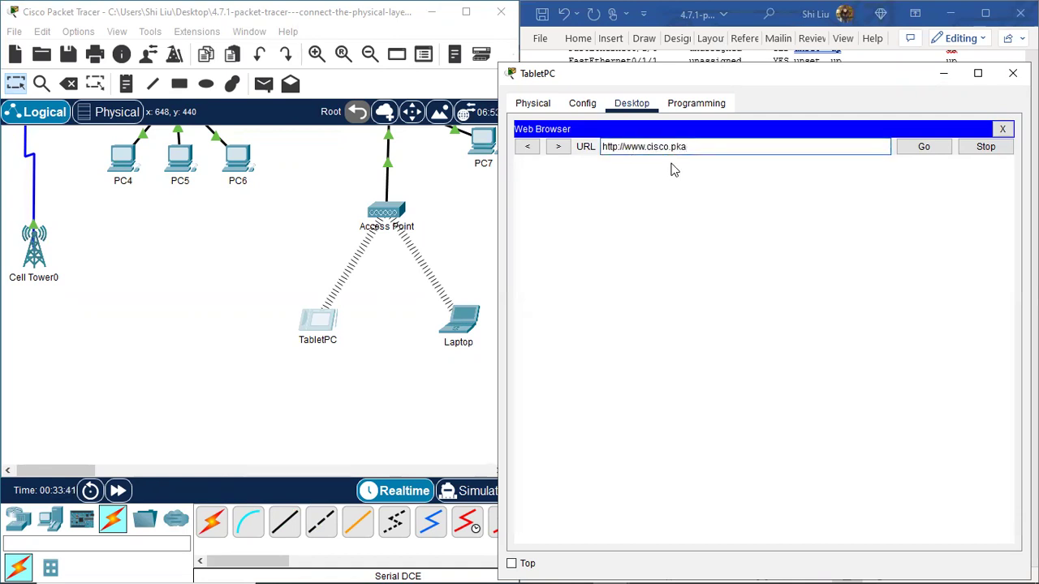
click(923, 152)
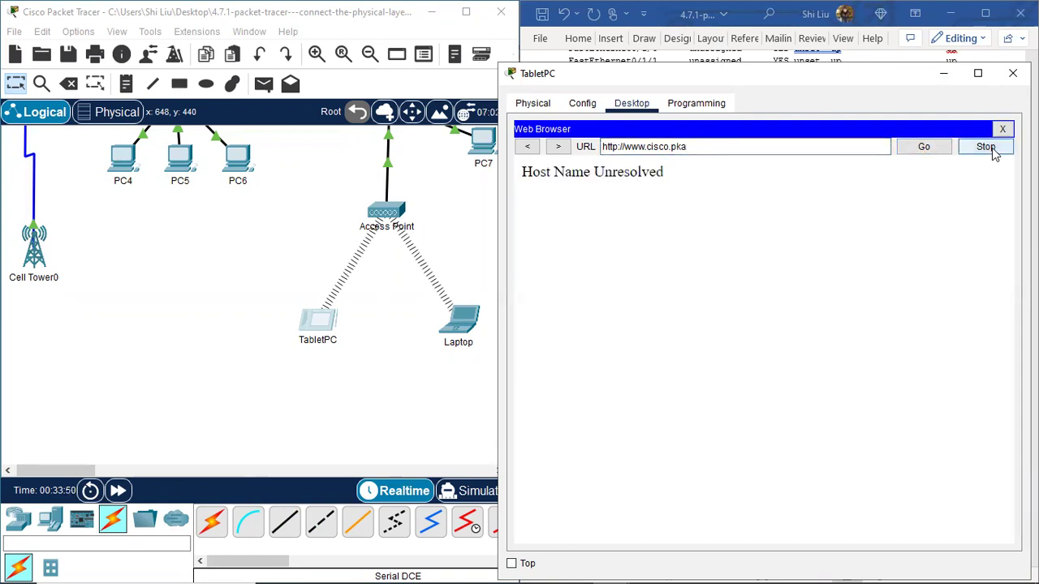
click(1004, 131)
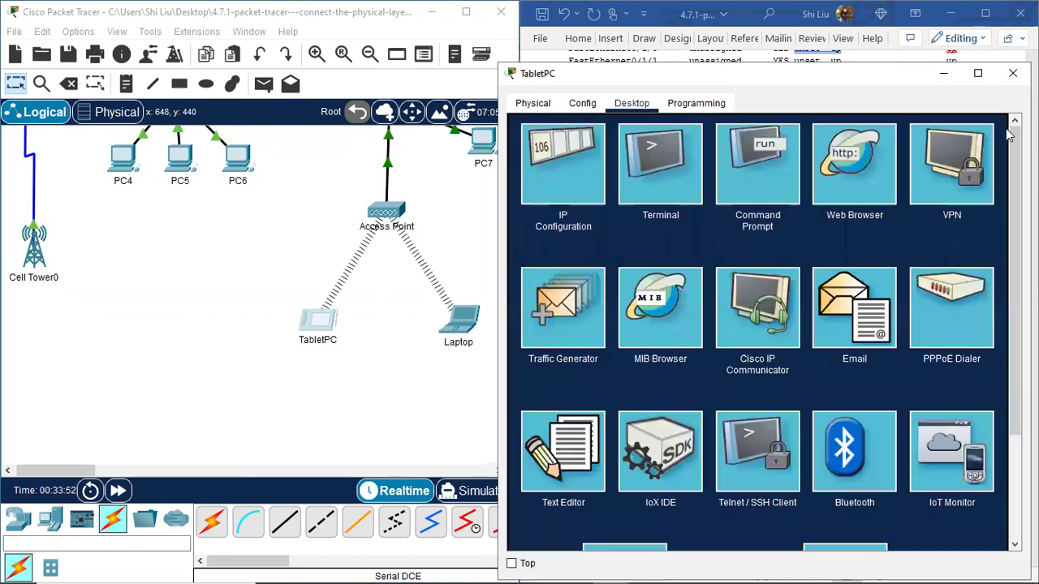
click(833, 171)
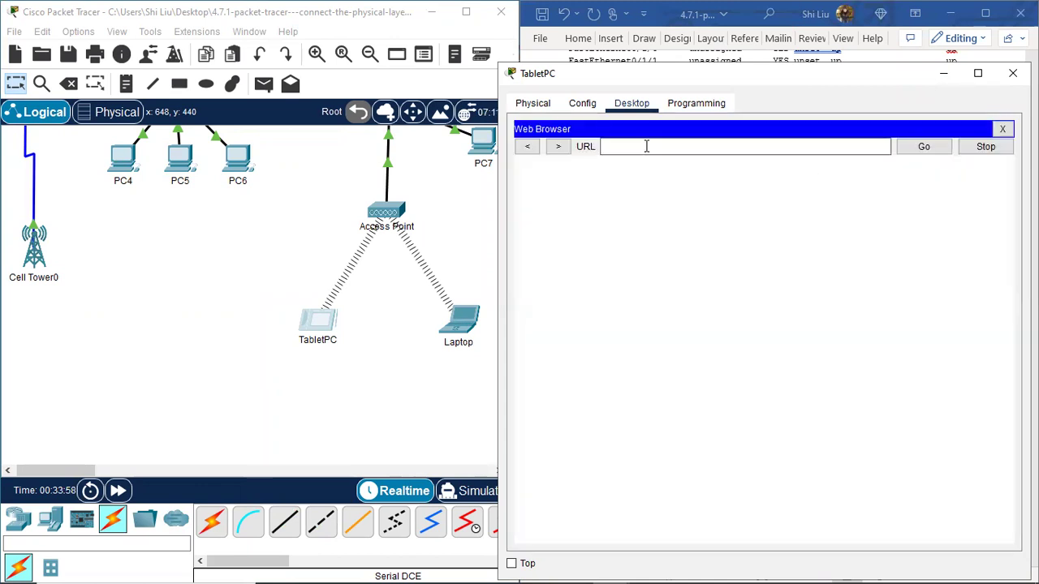
text(ww)
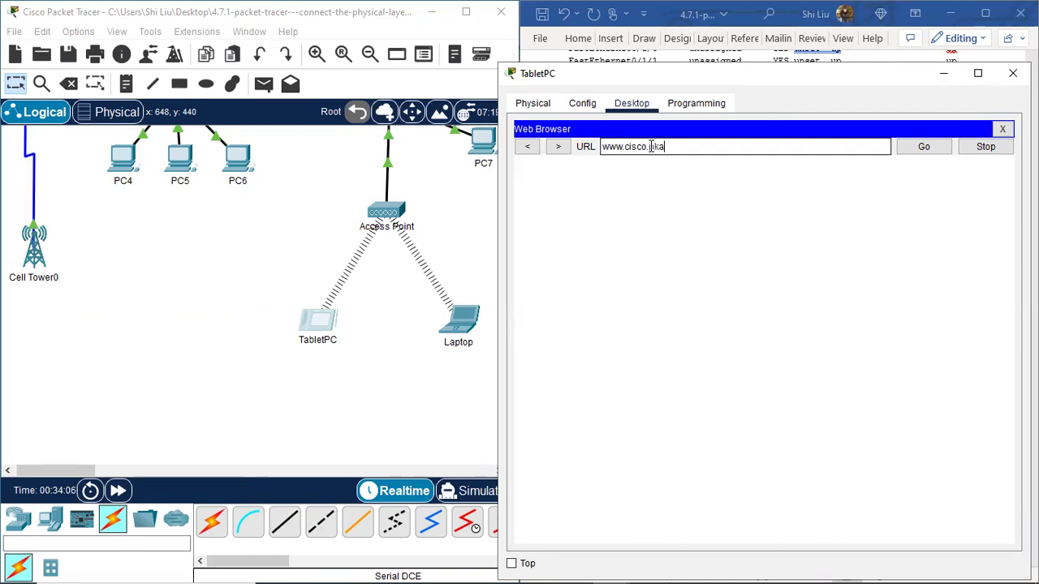
text(w.cisco.pka)
click(931, 147)
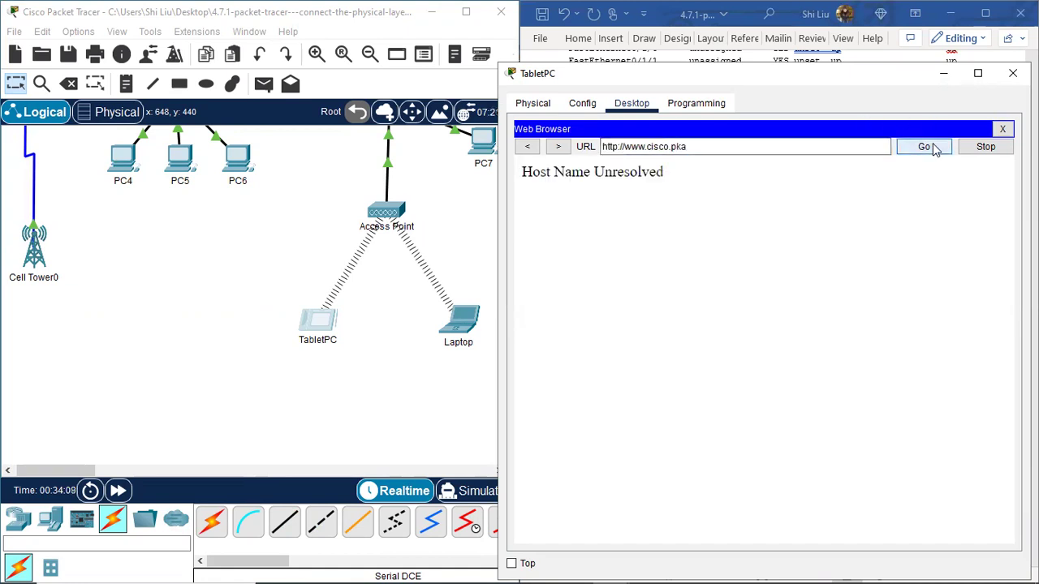
click(1002, 129)
click(853, 191)
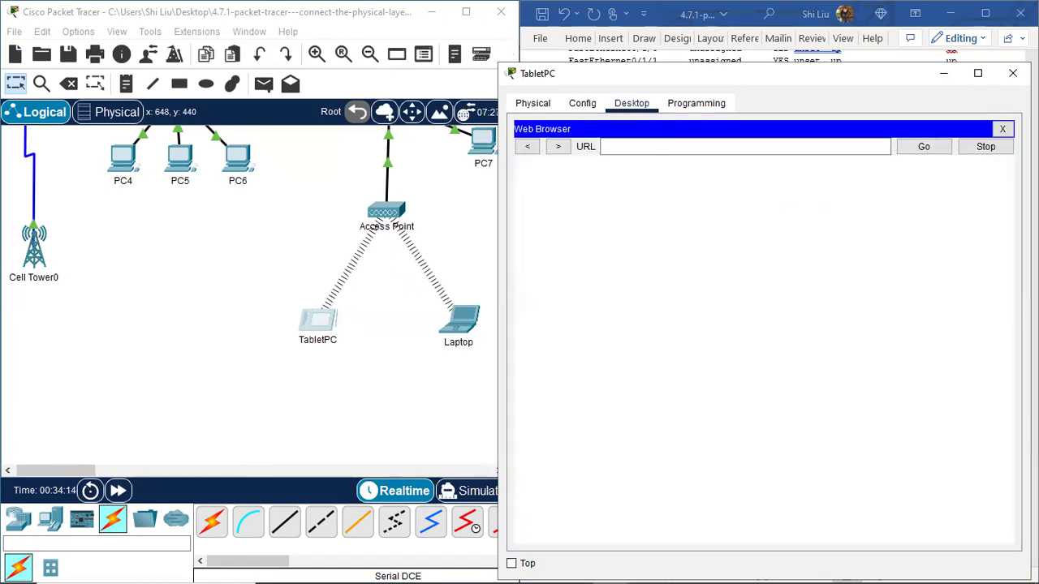
right_click(605, 146)
click(646, 234)
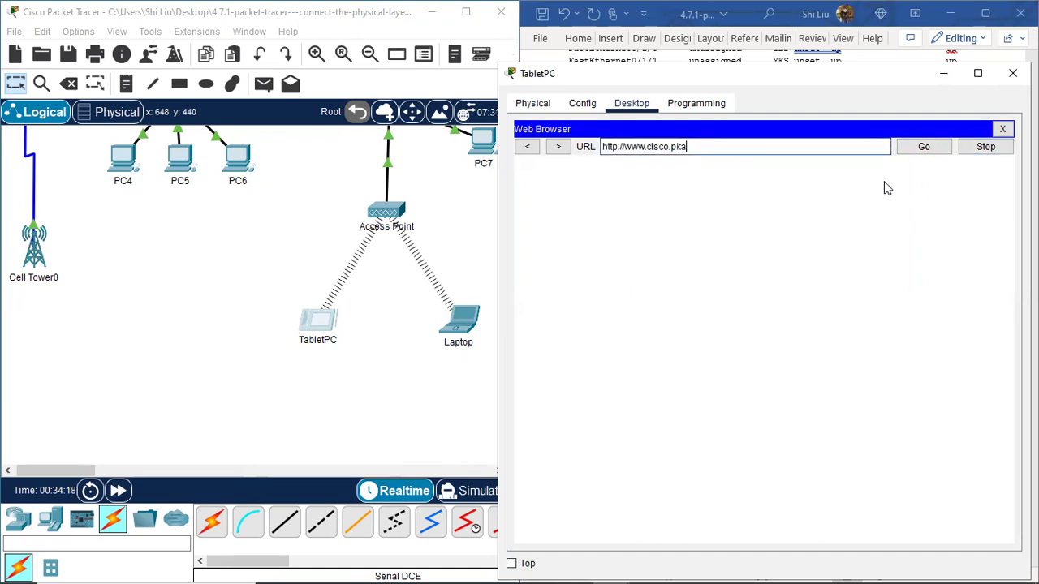
click(932, 149)
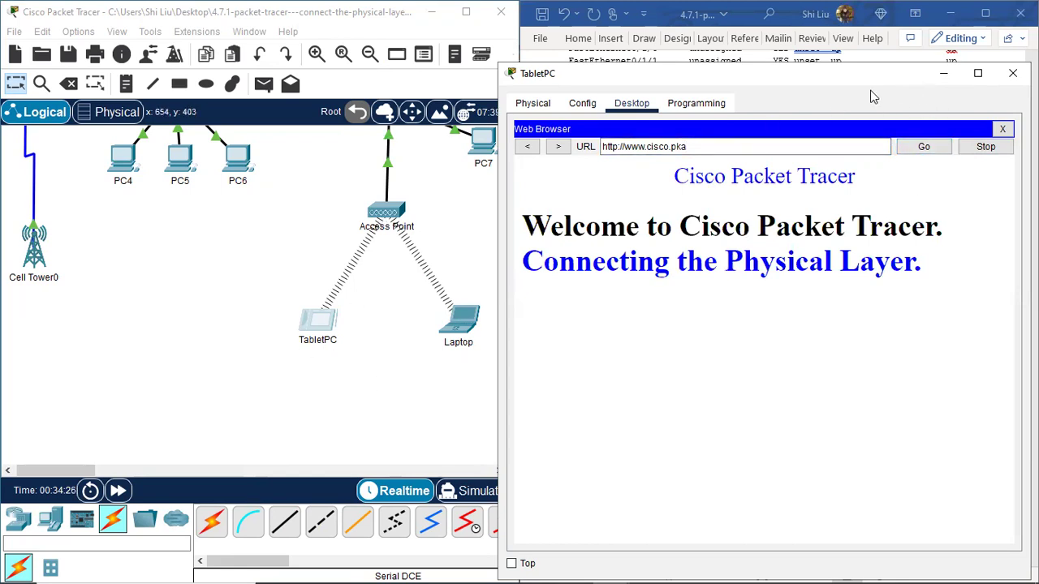
click(1009, 76)
click(329, 323)
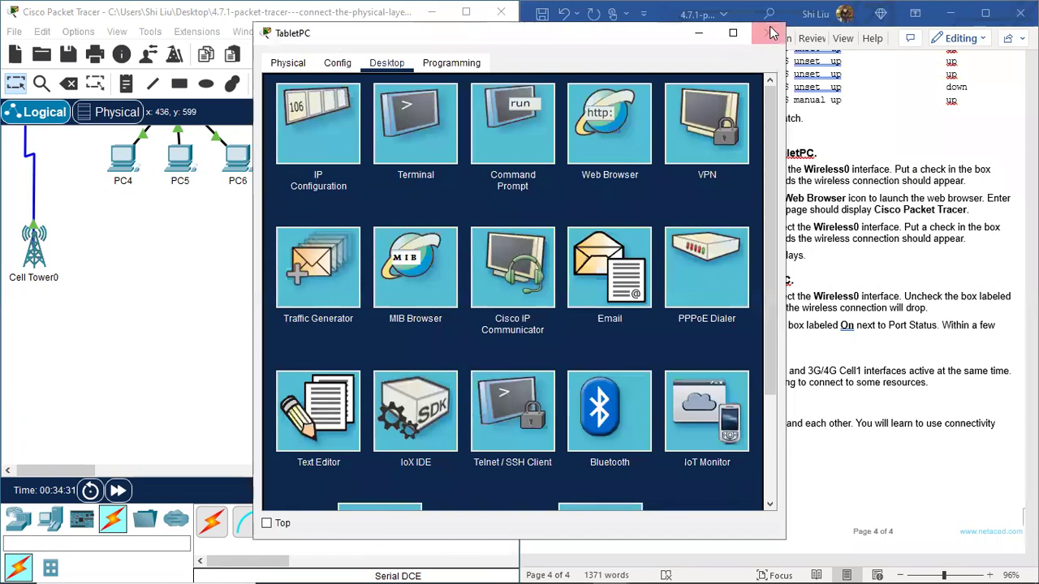
click(772, 32)
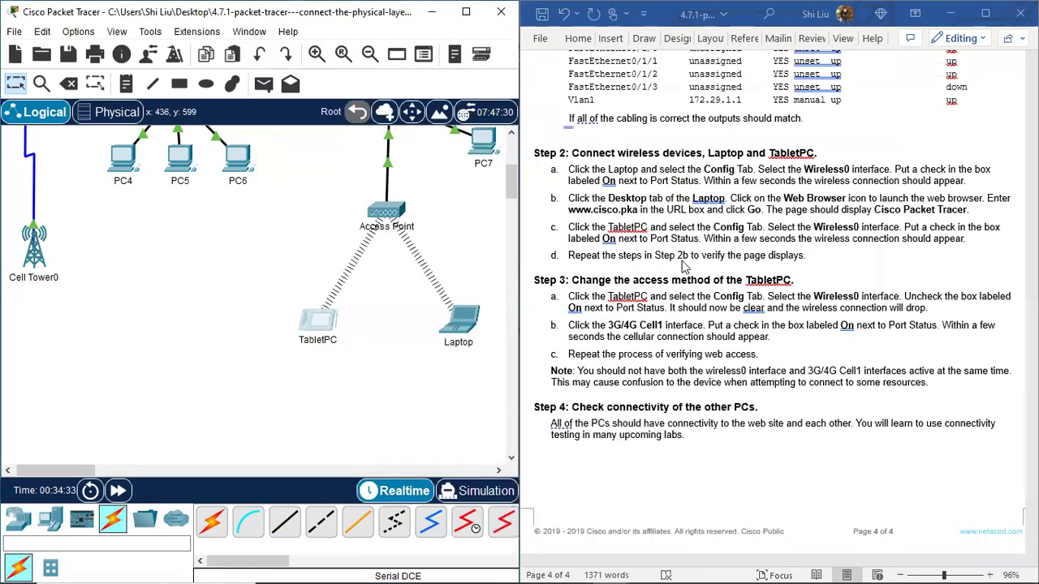
Turn off the port status of the TabletPC's Wireless0 interface, keeping its window beside the topology.
scroll(684, 266, down, 1)
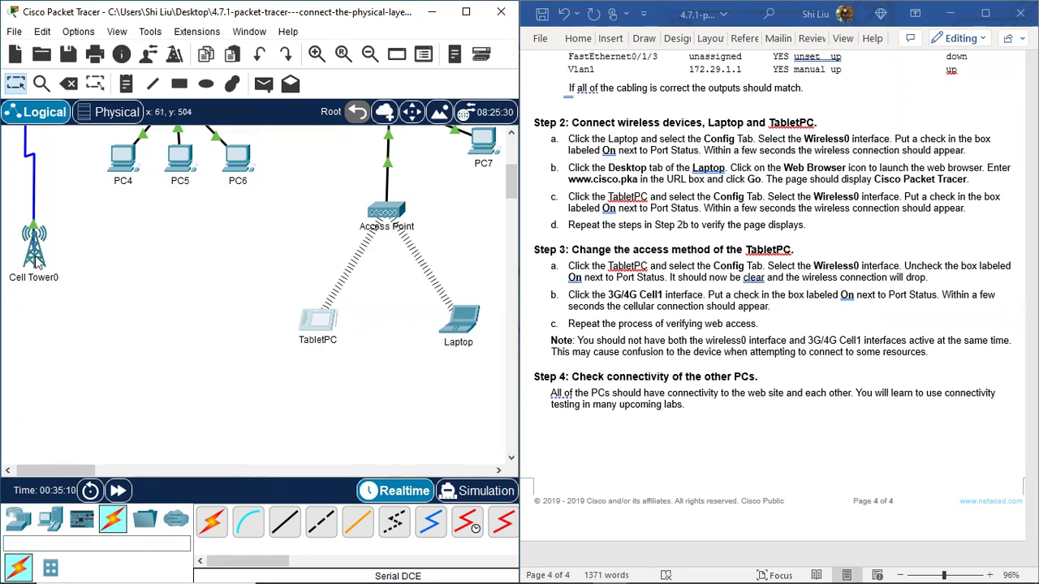
click(313, 333)
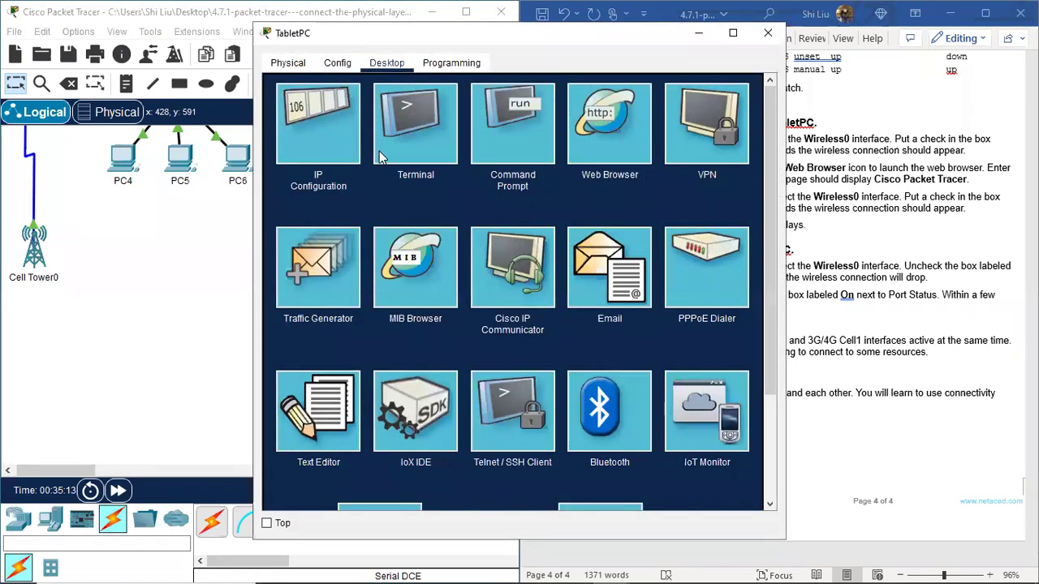
click(339, 63)
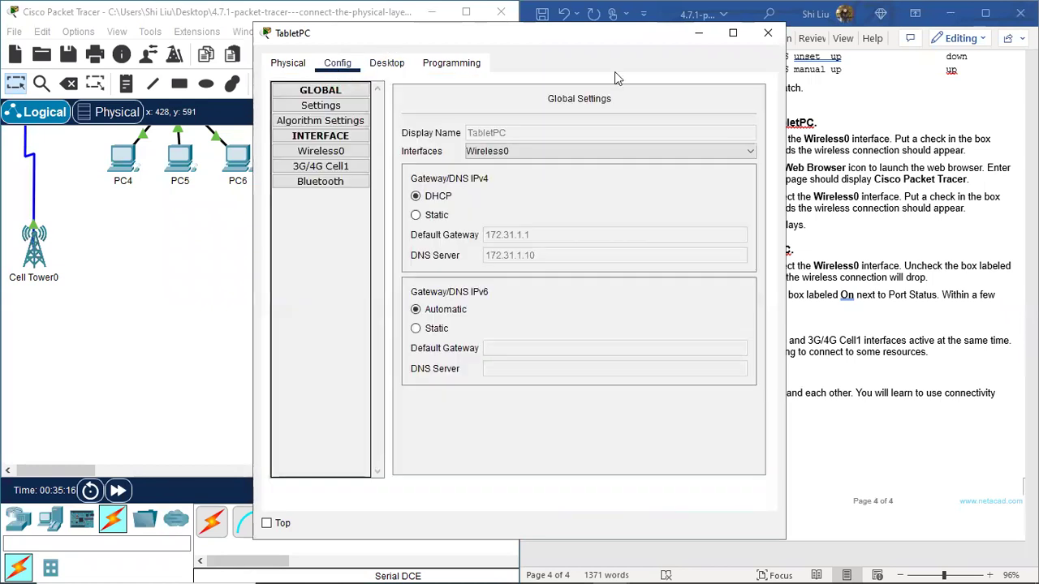
drag(615, 34, 852, 65)
click(560, 183)
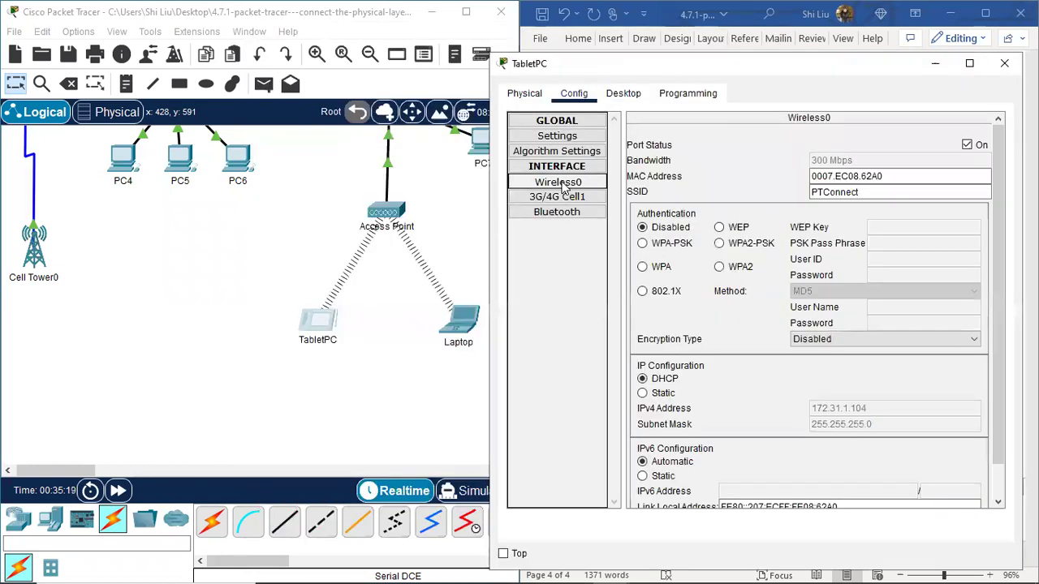
click(967, 145)
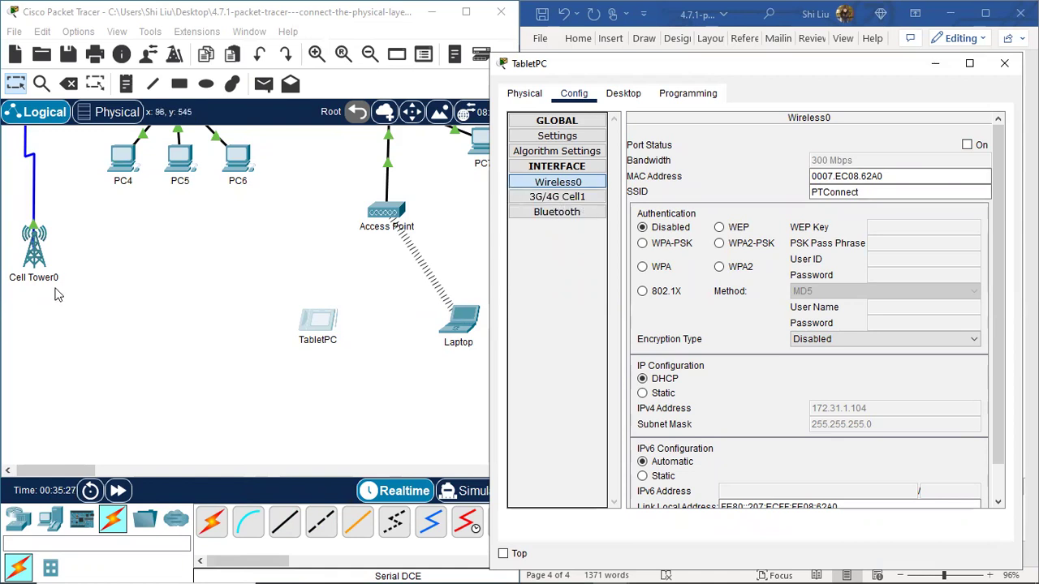
Turn on the port status of the TabletPC's 3G/4G Cell1 interface.
click(568, 197)
click(980, 145)
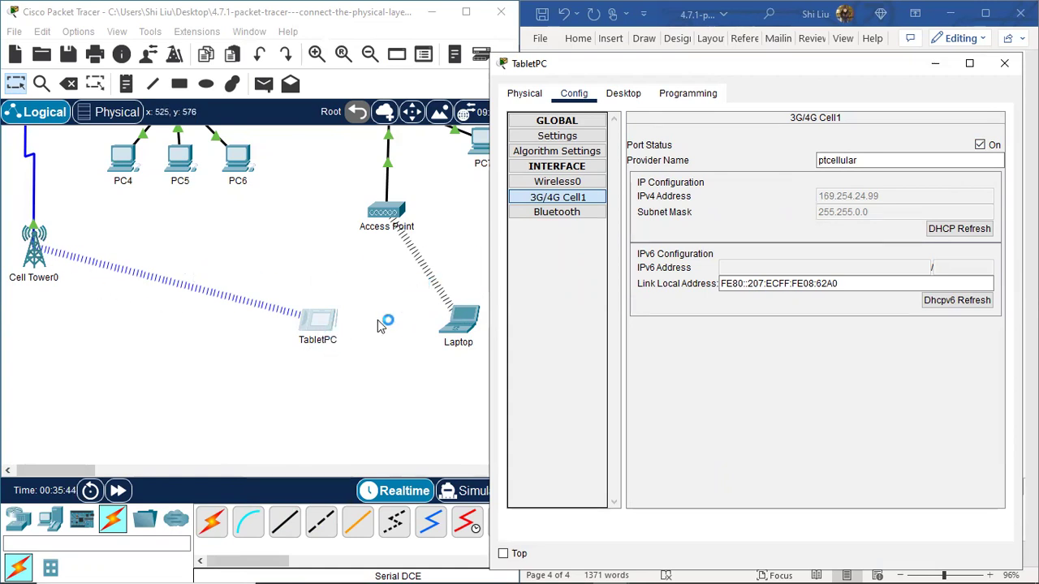
click(589, 206)
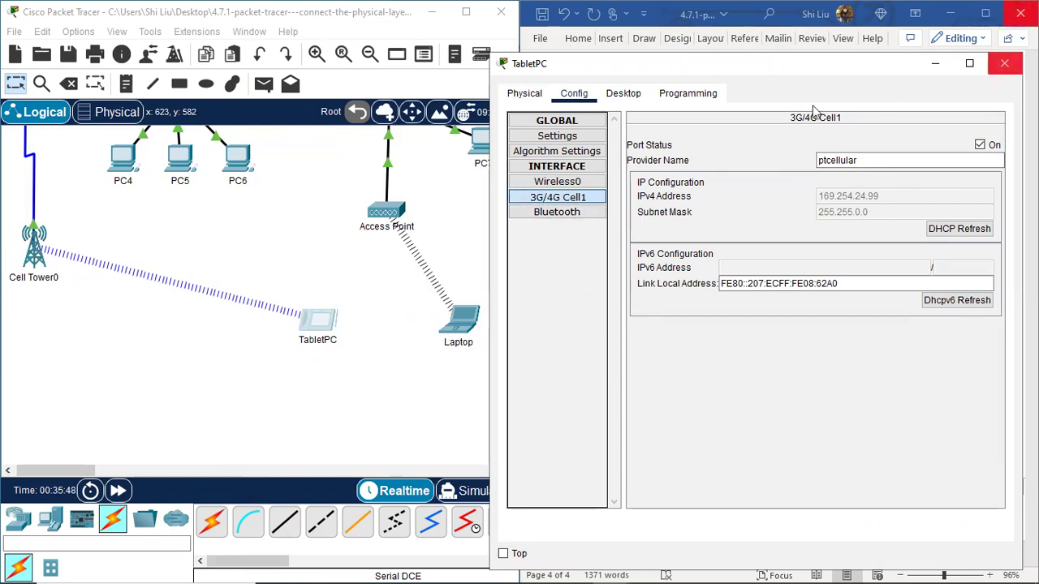
click(624, 93)
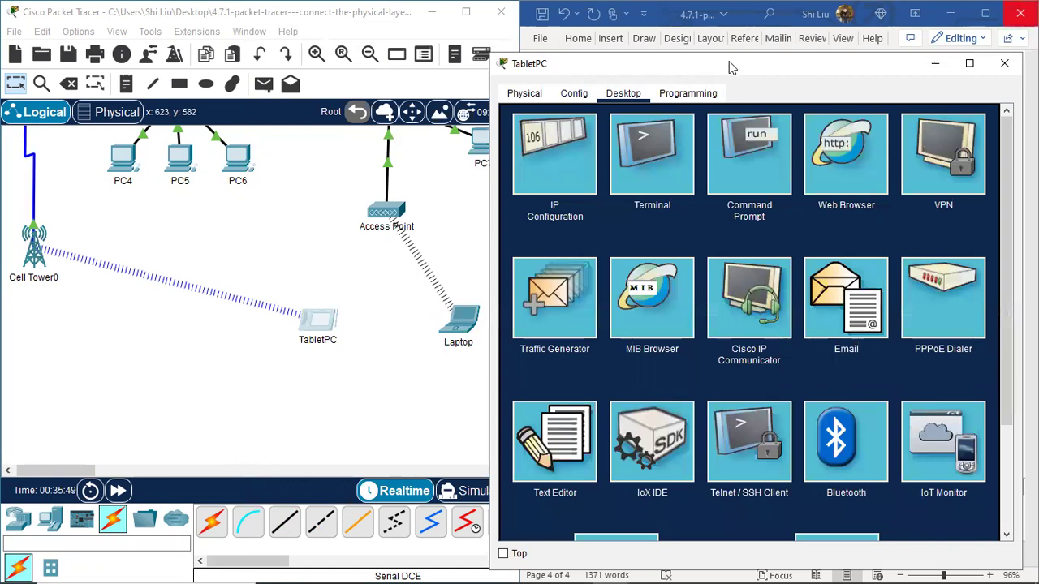
drag(715, 65, 582, 66)
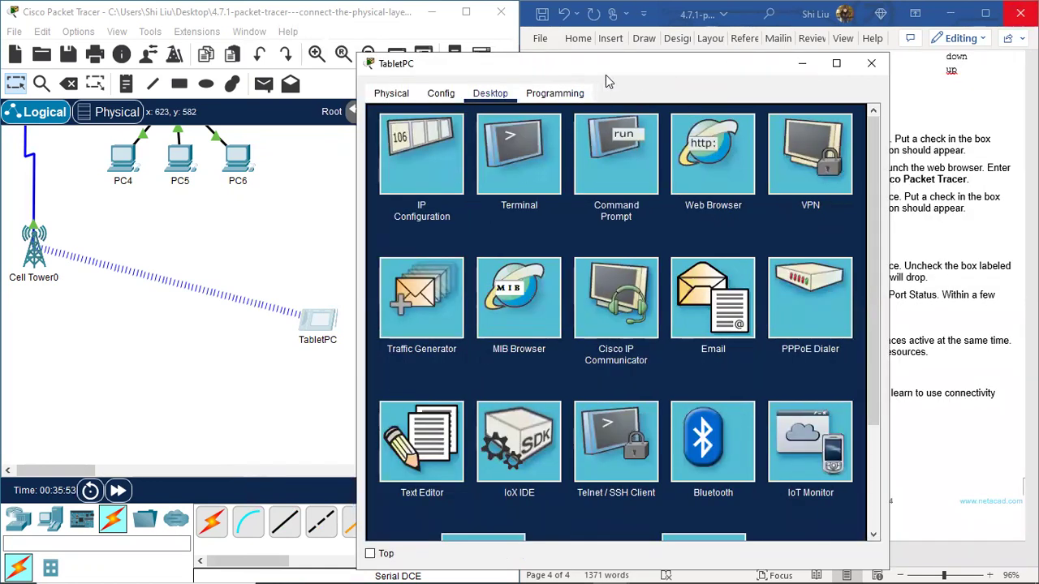
drag(614, 68, 634, 64)
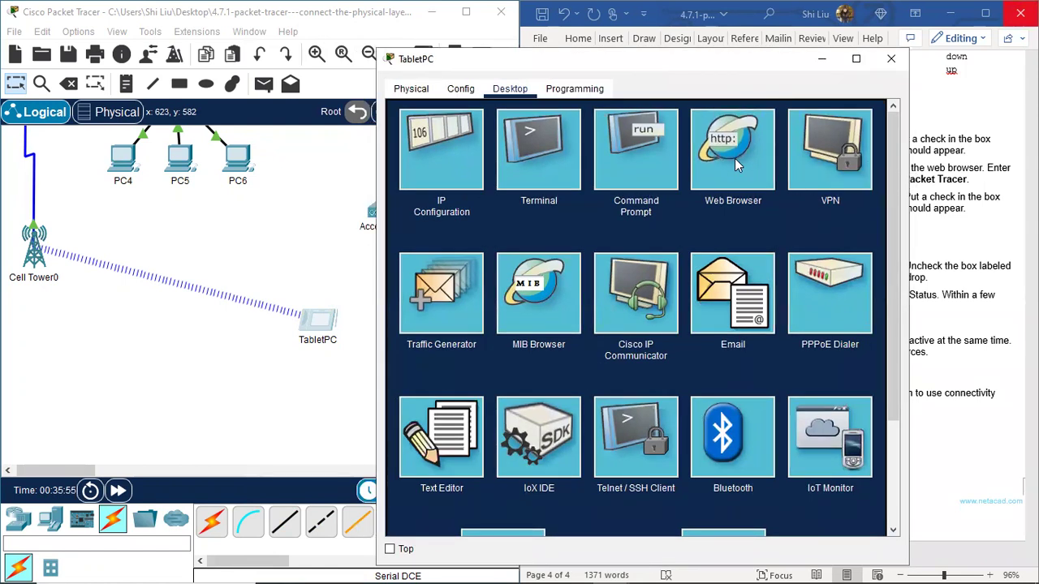
click(737, 162)
click(524, 136)
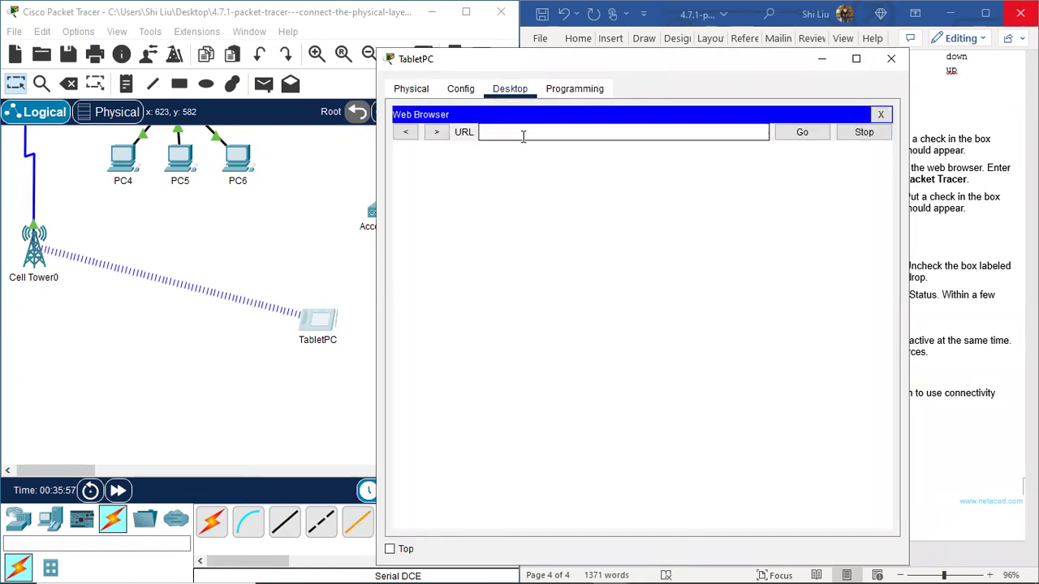
text(www.cisco.pka)
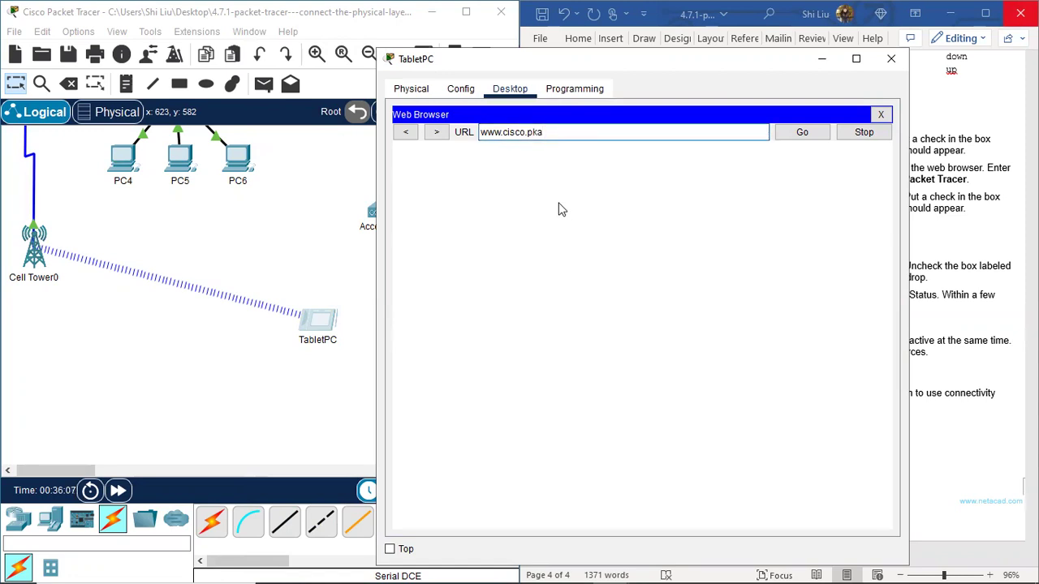
click(804, 135)
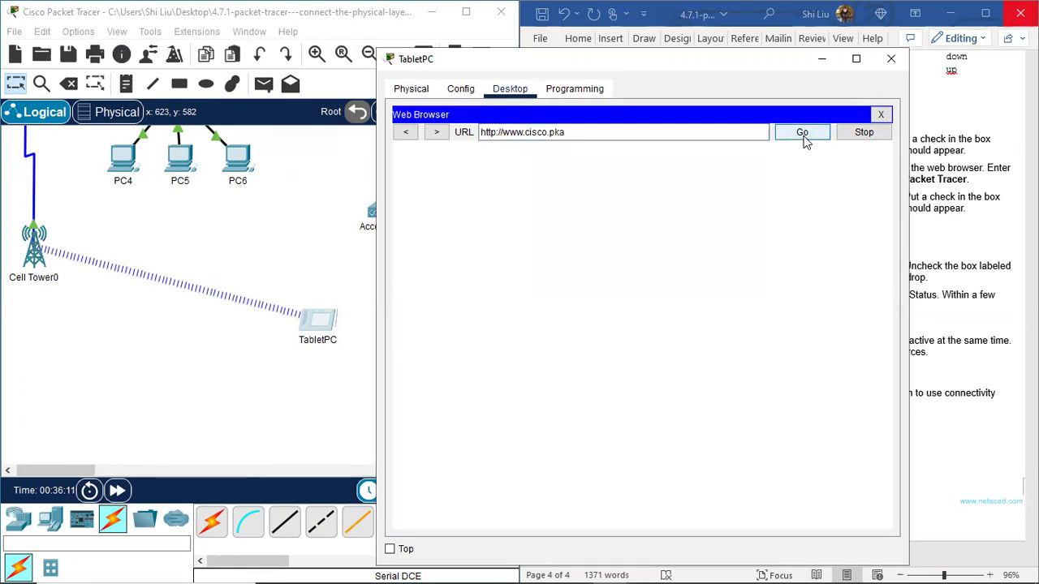
click(669, 134)
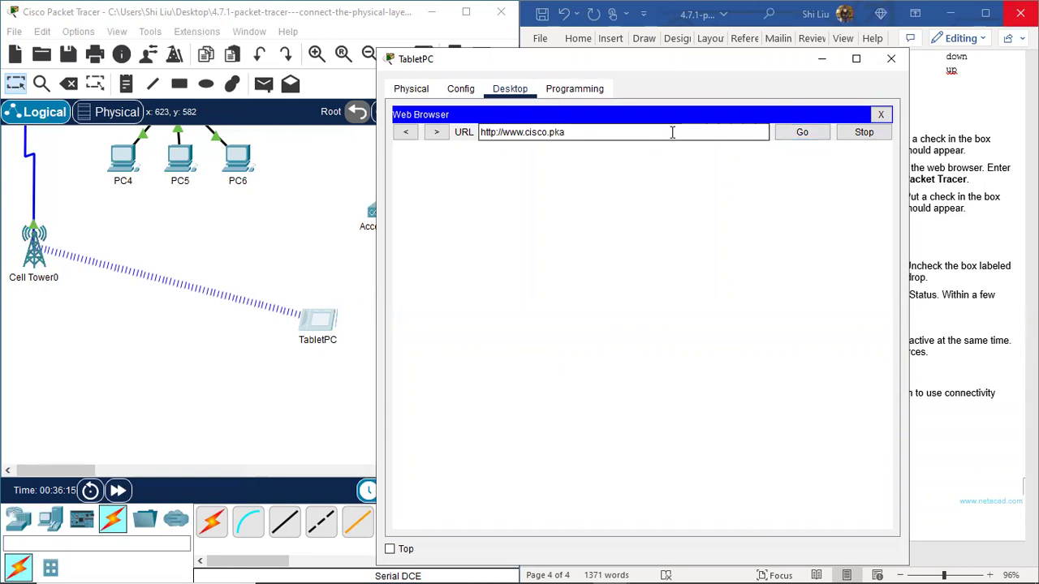
click(882, 115)
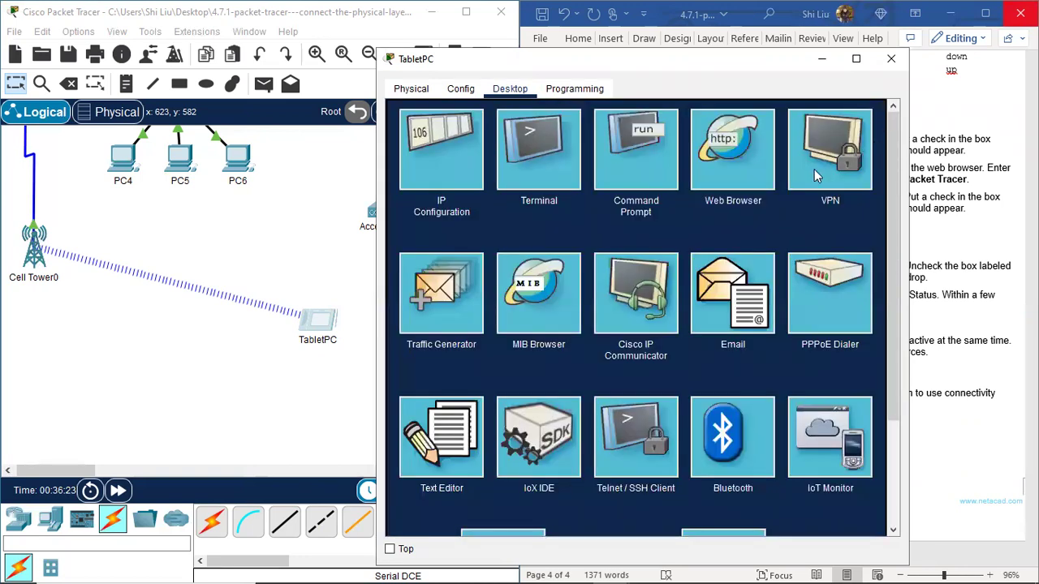
click(742, 168)
click(579, 132)
text(http://www.cisco.pka)
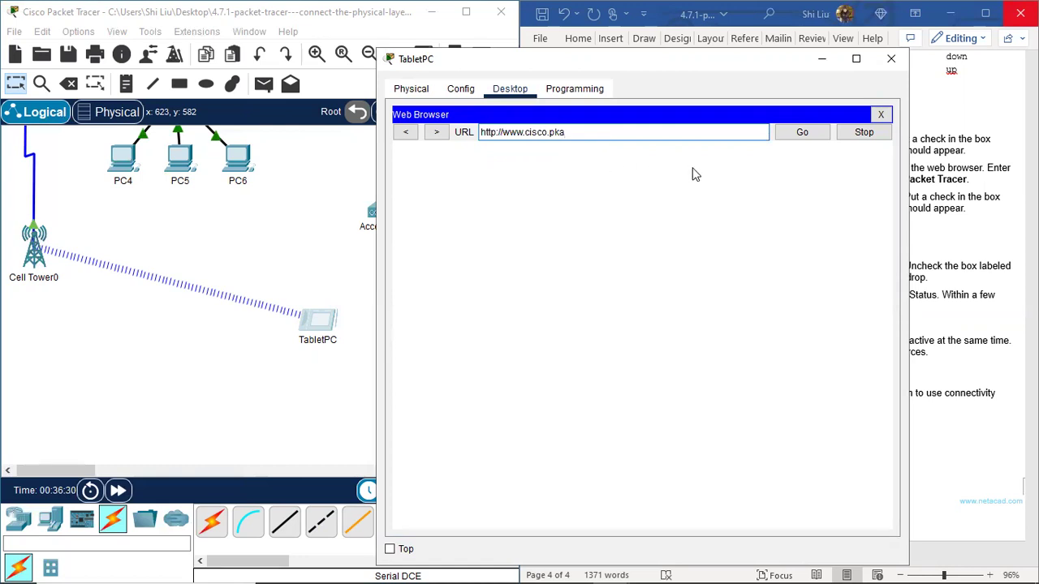
click(810, 134)
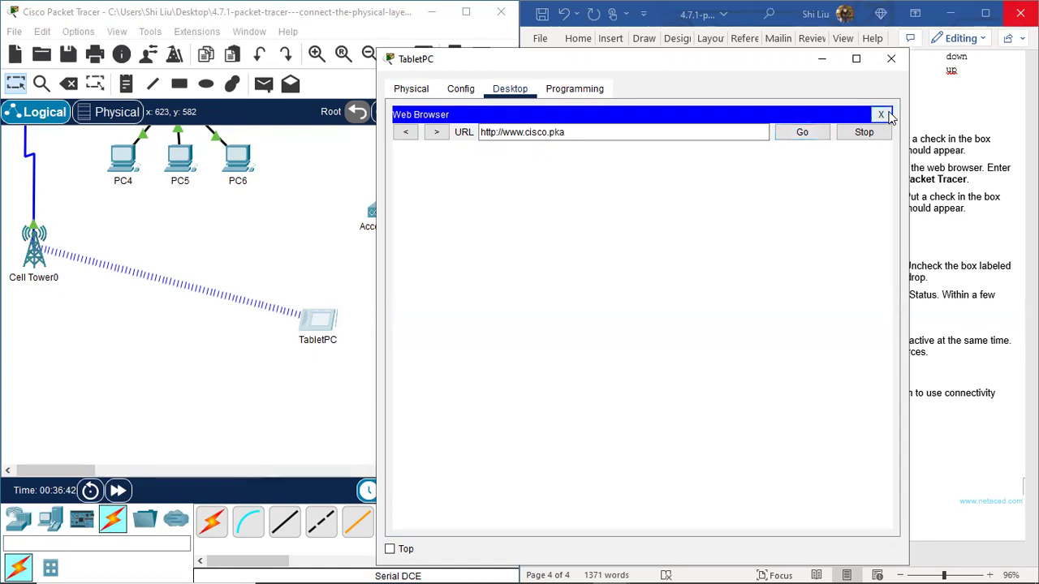
click(806, 134)
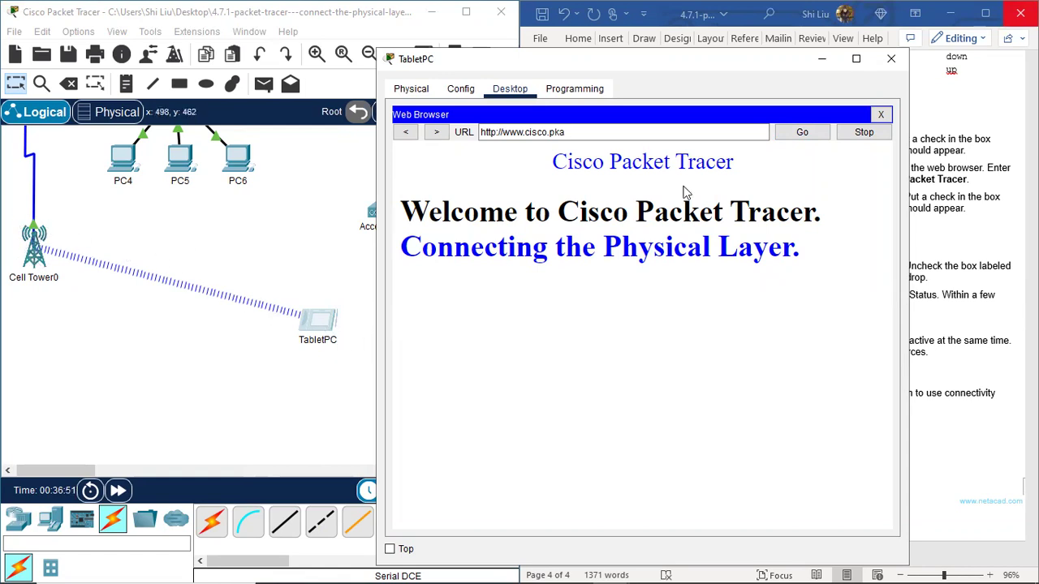
click(891, 63)
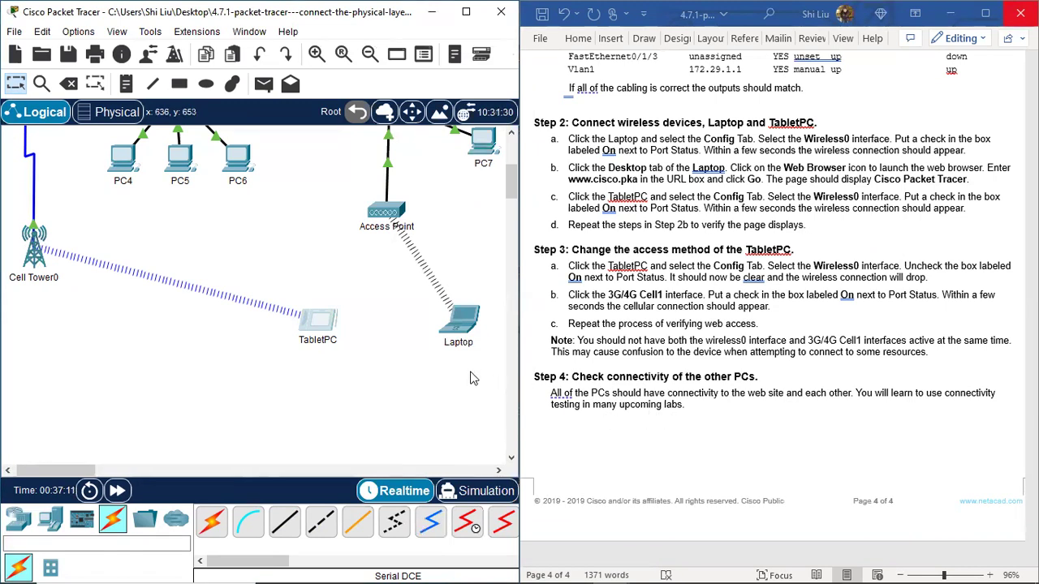
Open PC6's command prompt beside the PCs in the topology and begin a ping command.
scroll(331, 294, up, 5)
scroll(334, 262, down, 2)
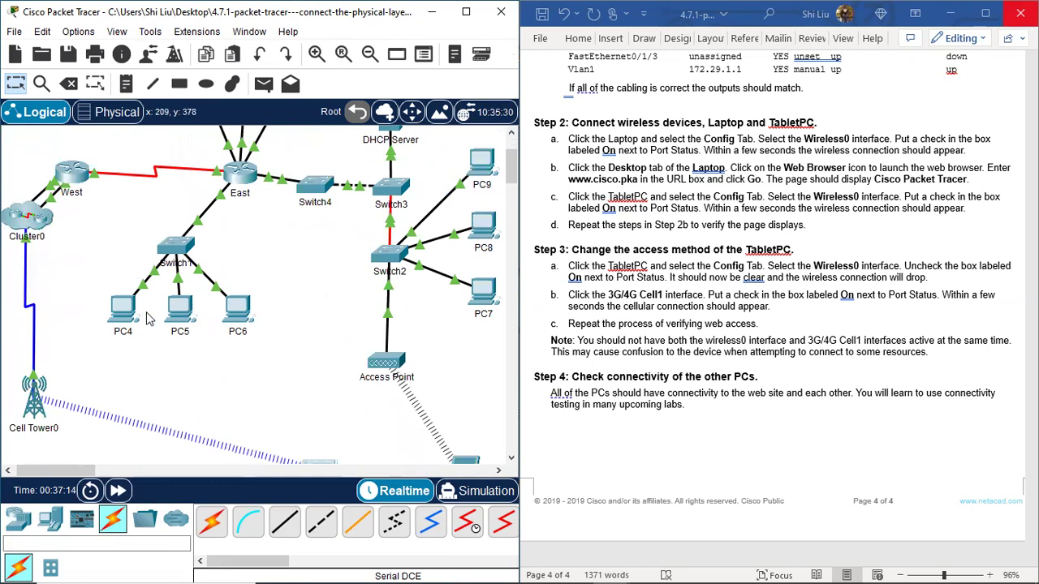
click(236, 308)
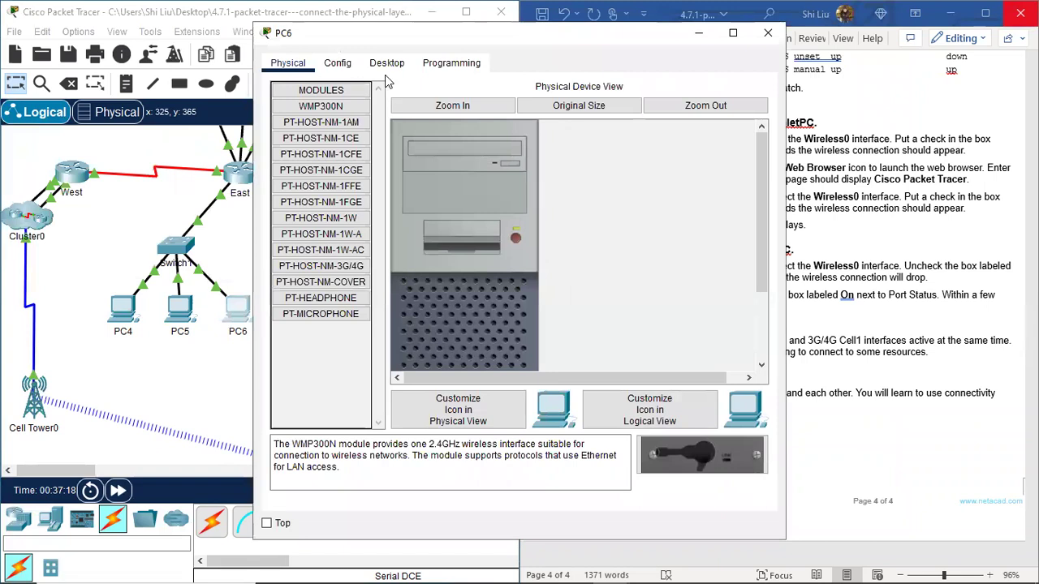
click(388, 65)
click(610, 122)
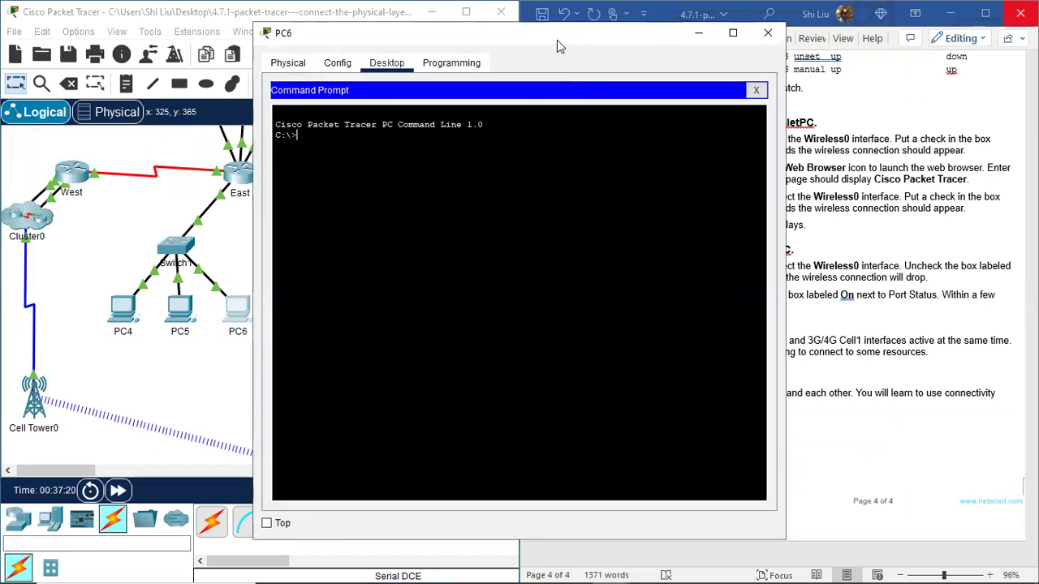
drag(557, 40, 702, 56)
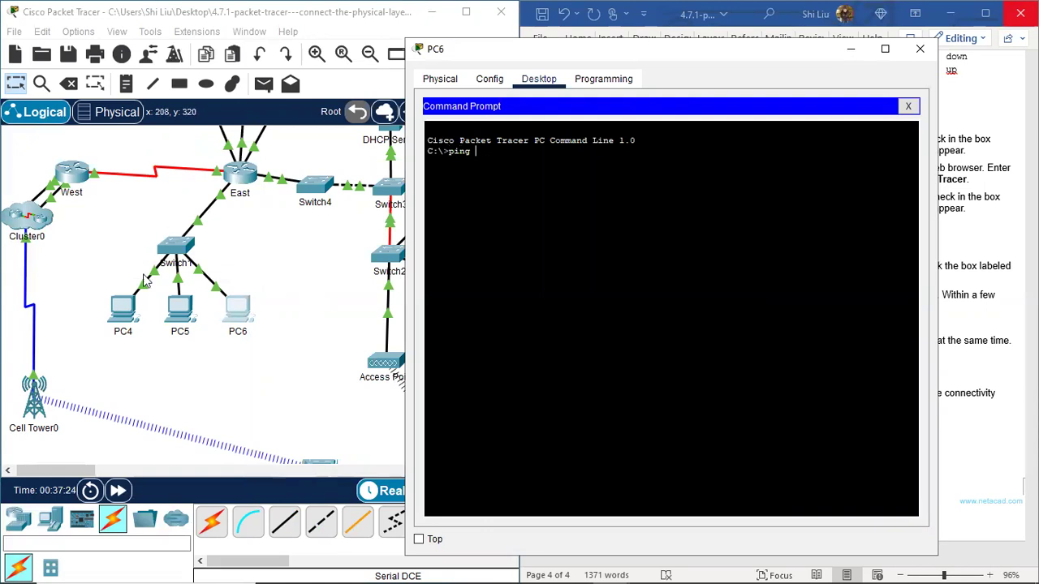
Display PC4's IP configuration next to PC6's command prompt to read its IPv4 address.
click(122, 312)
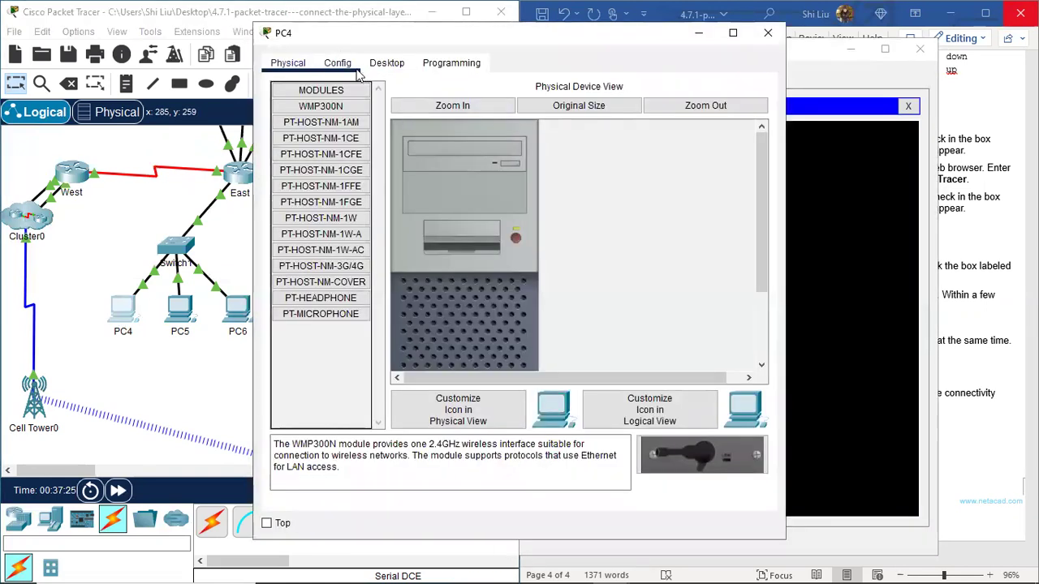
click(387, 64)
click(318, 118)
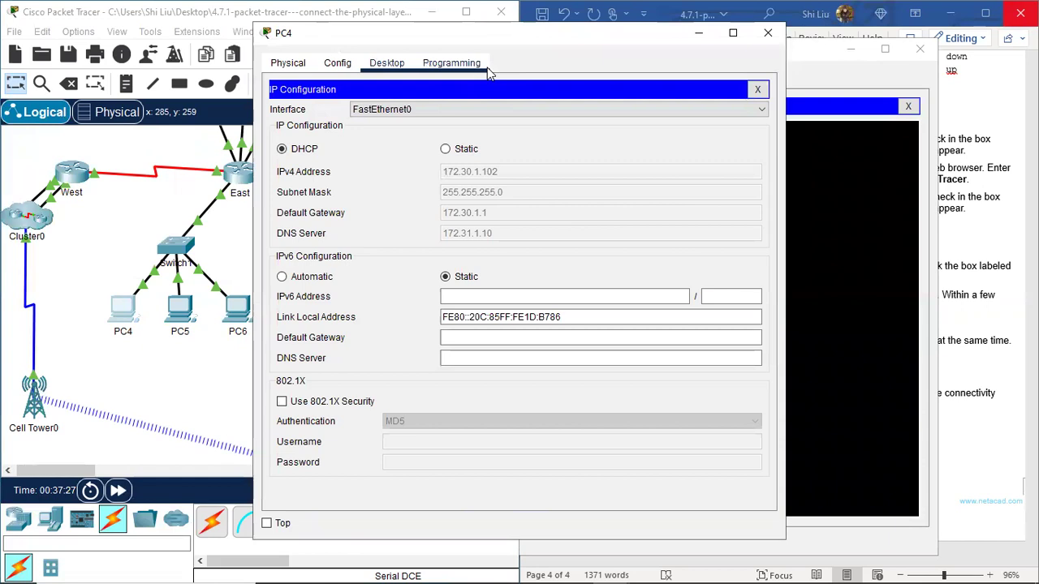
drag(501, 38, 260, 56)
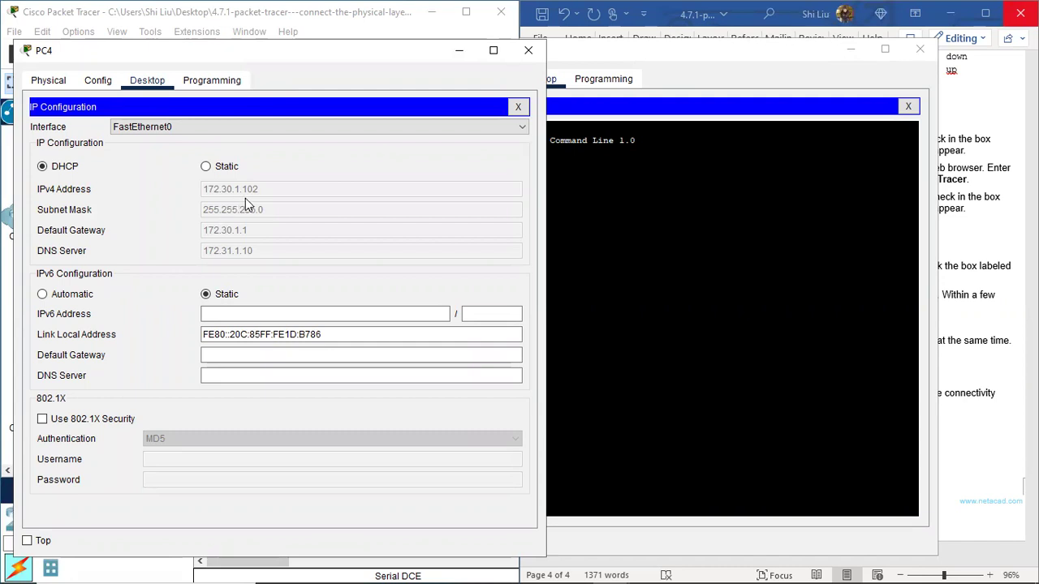
Complete the ping command in PC6's command prompt with PC4's address 172.30.1.102 and run it.
click(587, 182)
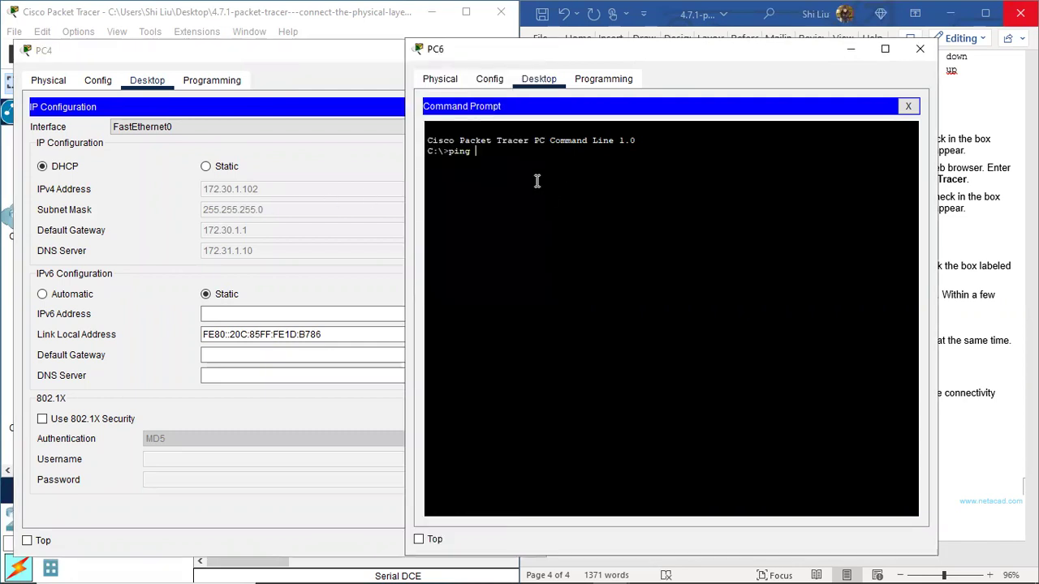
text(172.30.1.102)
key(Return)
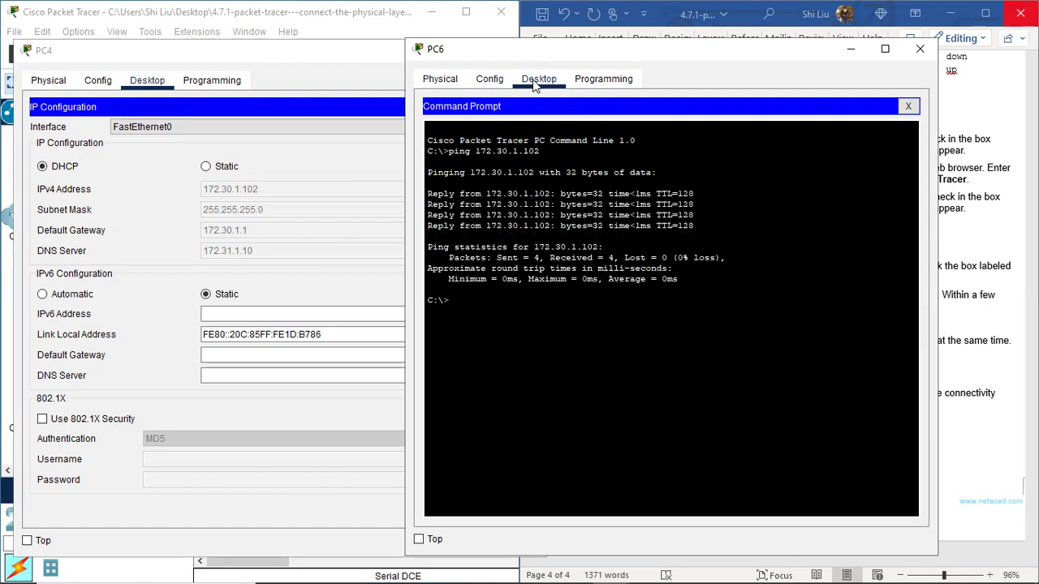
click(908, 106)
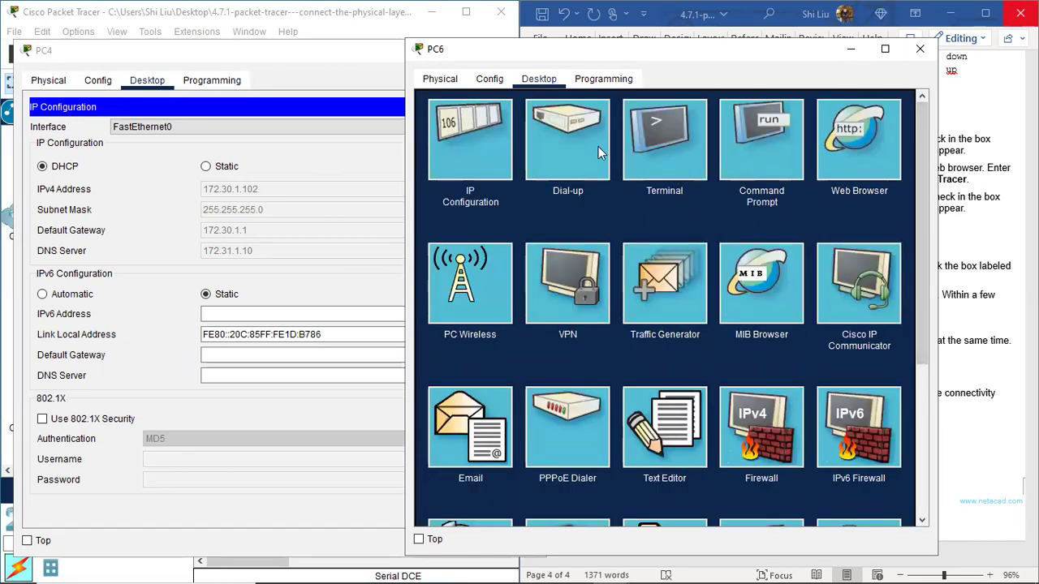
click(859, 138)
click(580, 123)
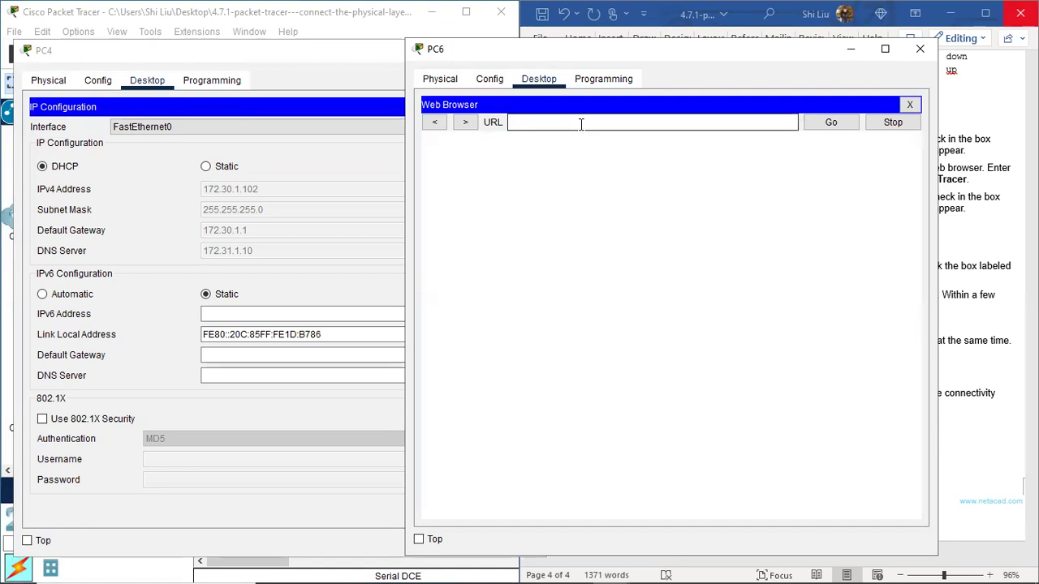
text(http://www.cisco.pka)
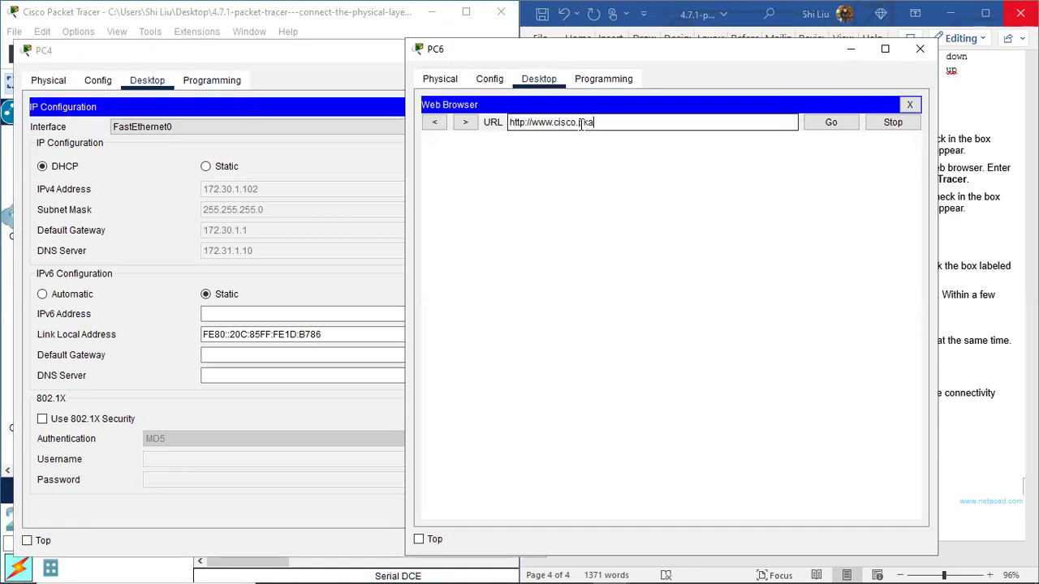
click(831, 123)
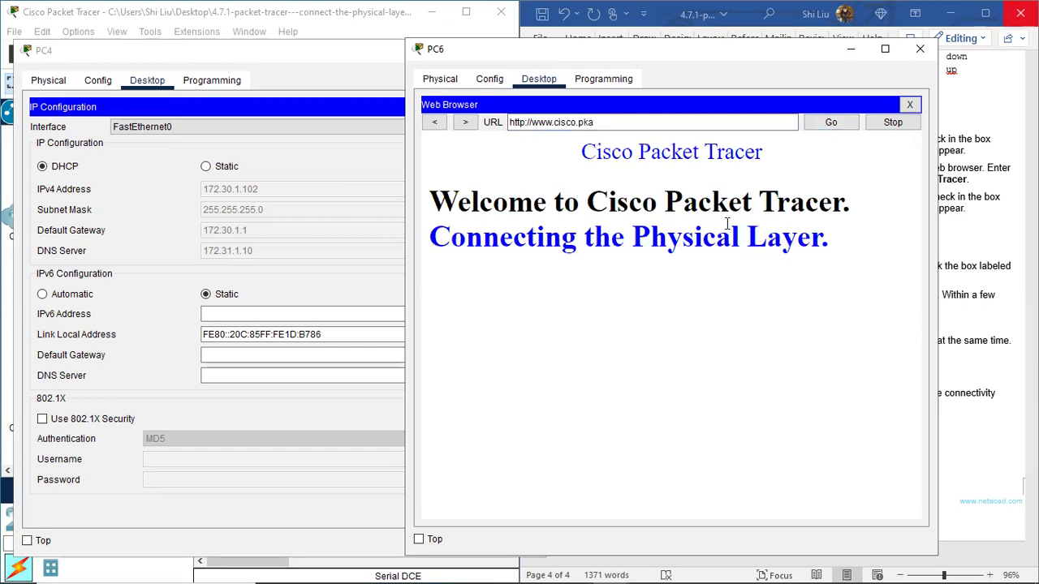
Close the PC6 and PC4 windows and bring up the PT Activity window to check the completion status.
click(918, 49)
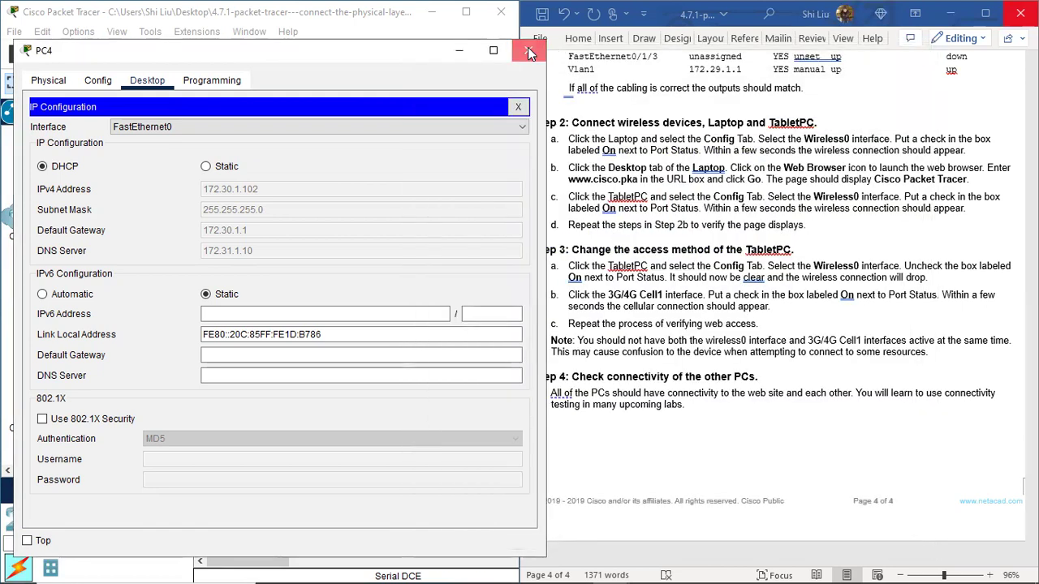
click(529, 49)
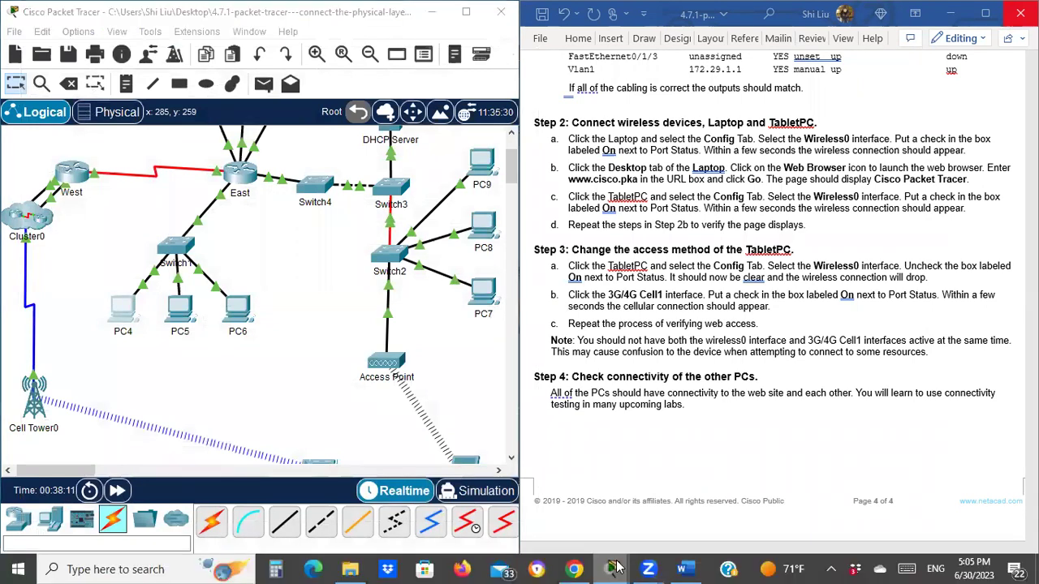
mouse_move(612, 568)
click(645, 528)
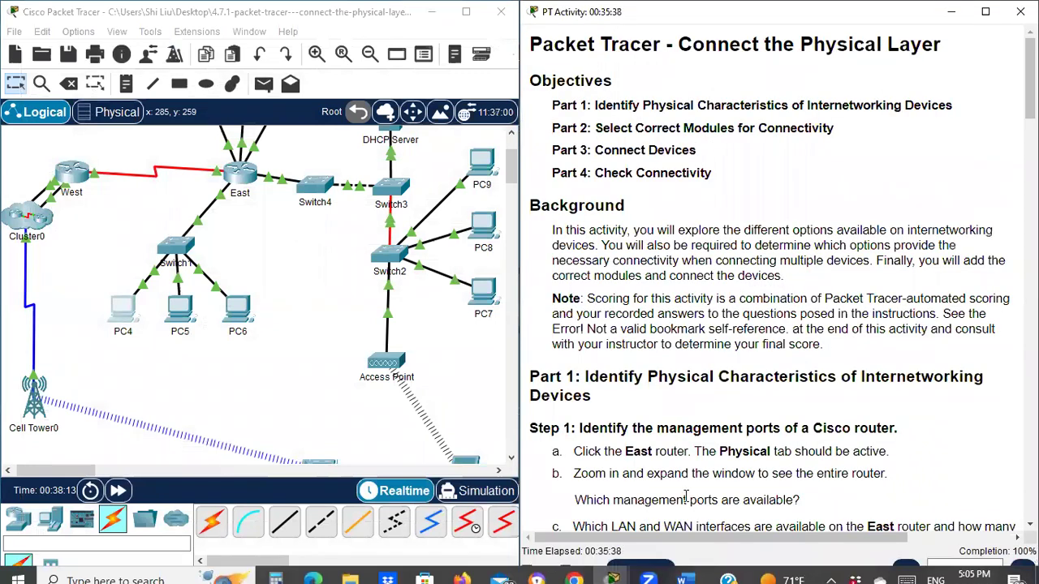